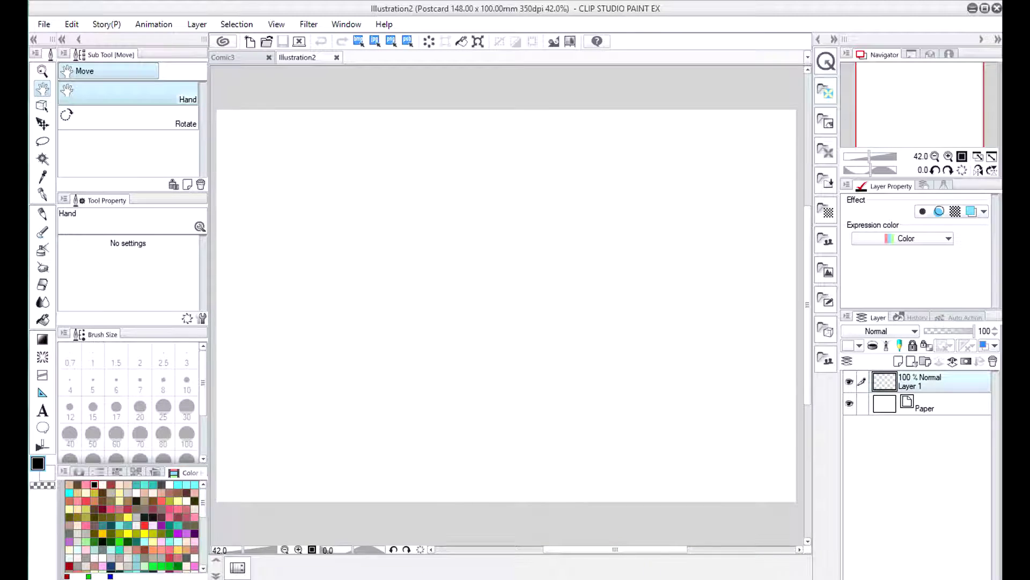
{"action": "left_click", "coordinate": [35, 25]}
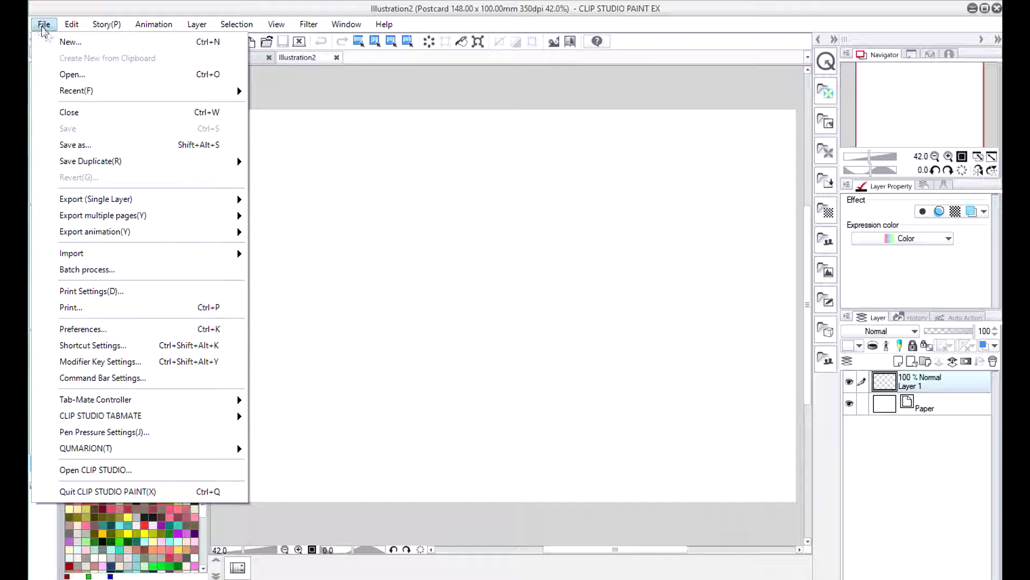
{"action": "left_click", "coordinate": [50, 39]}
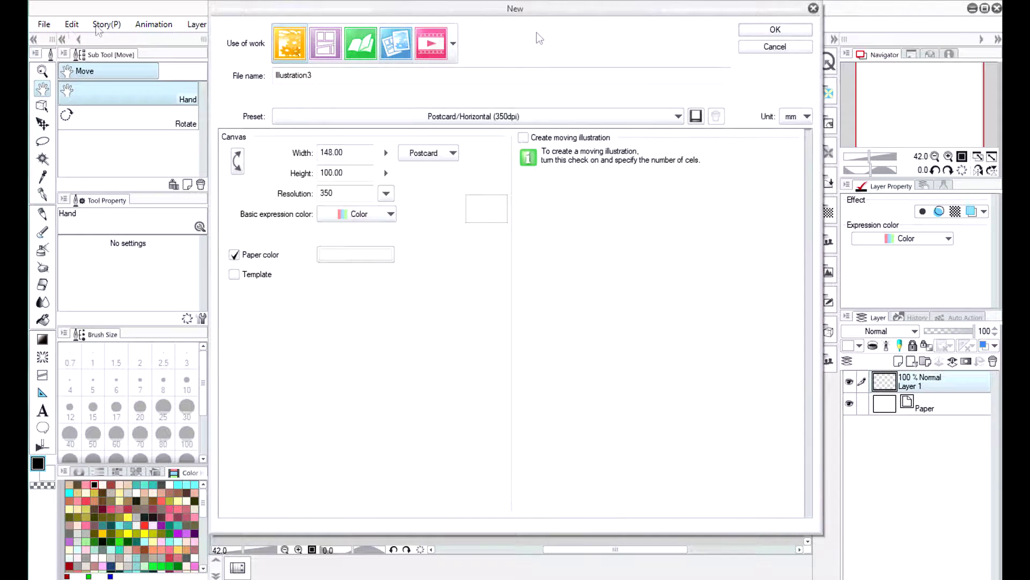
{"action": "left_click", "coordinate": [762, 47]}
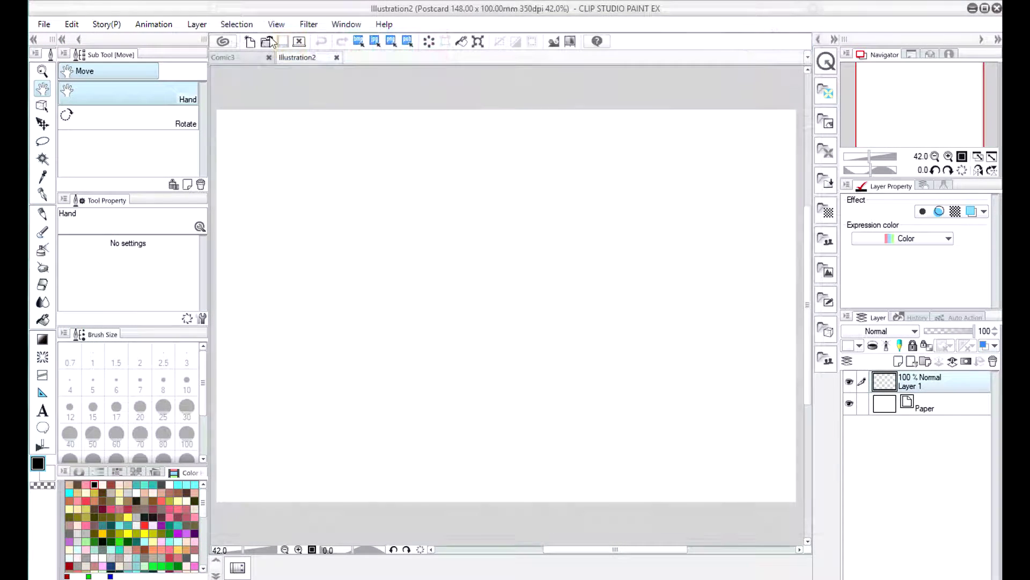
Start a new animation document using the 720x540 (144dpi) with blank space preset.
{"action": "left_click", "coordinate": [42, 26]}
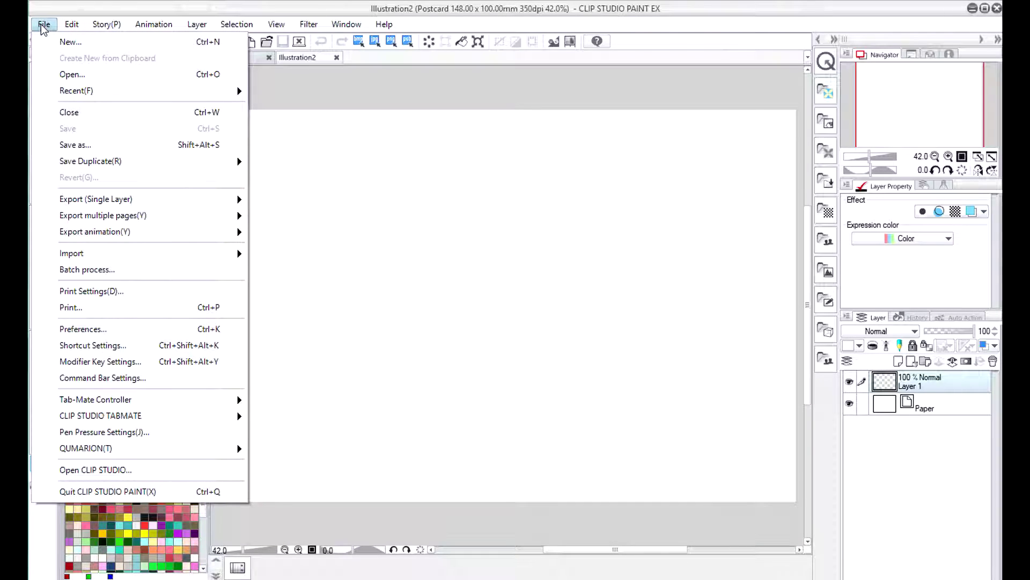
{"action": "left_click", "coordinate": [60, 41]}
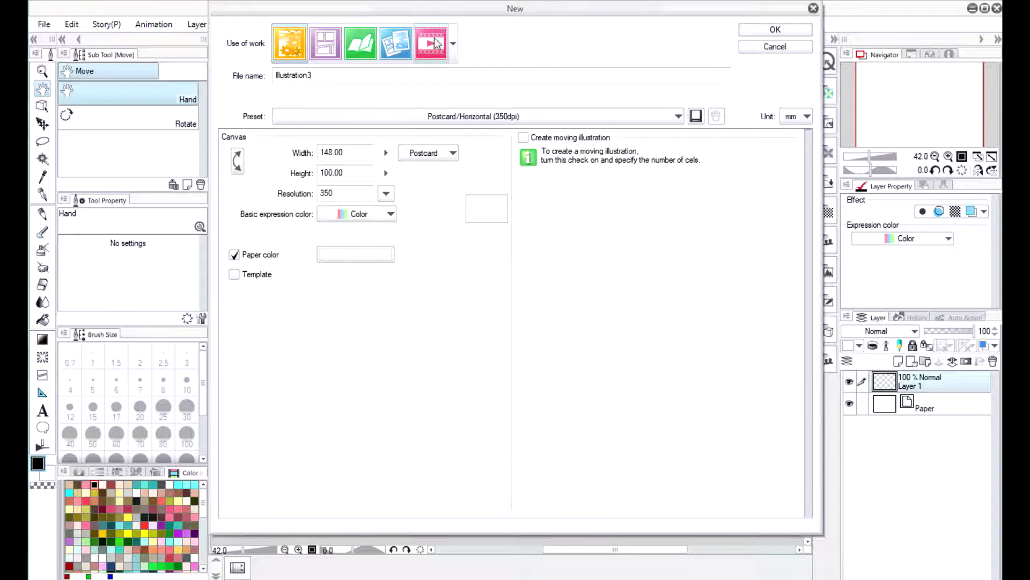
{"action": "left_click", "coordinate": [423, 49]}
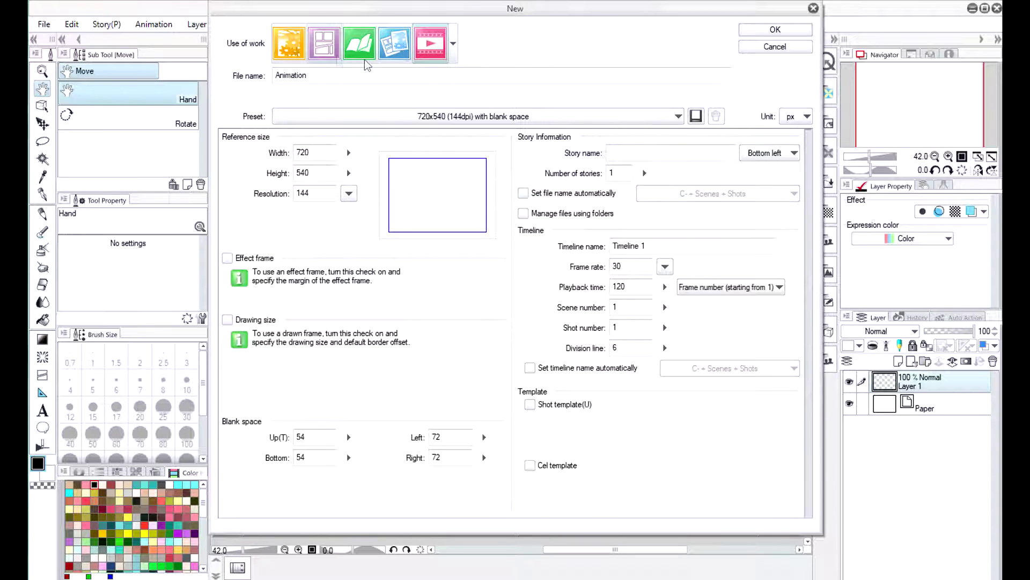
{"action": "left_click", "coordinate": [412, 115]}
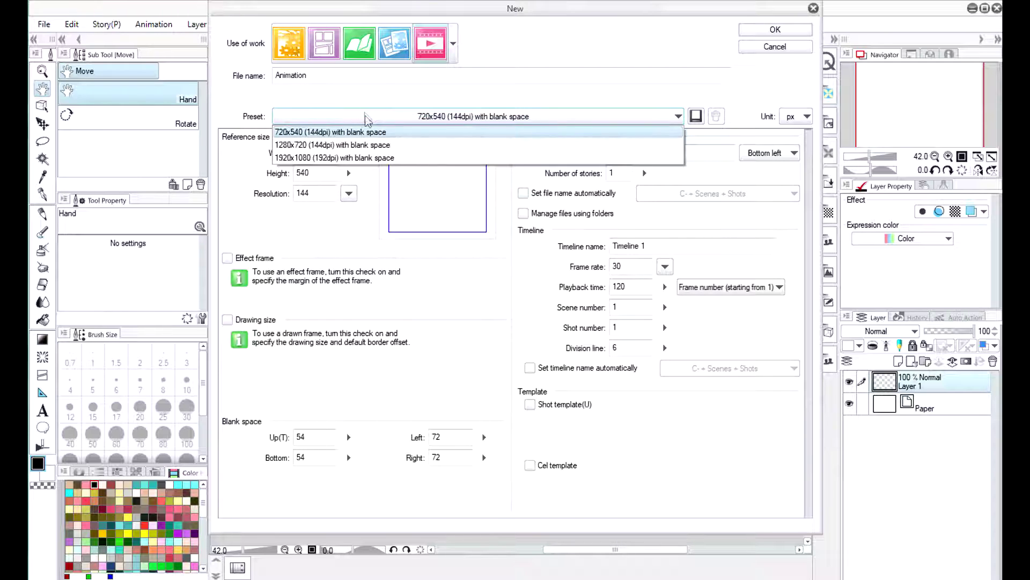
{"action": "left_click", "coordinate": [357, 145]}
{"action": "left_click", "coordinate": [364, 117]}
{"action": "left_click", "coordinate": [354, 157]}
{"action": "left_click", "coordinate": [369, 120]}
{"action": "left_click", "coordinate": [361, 131]}
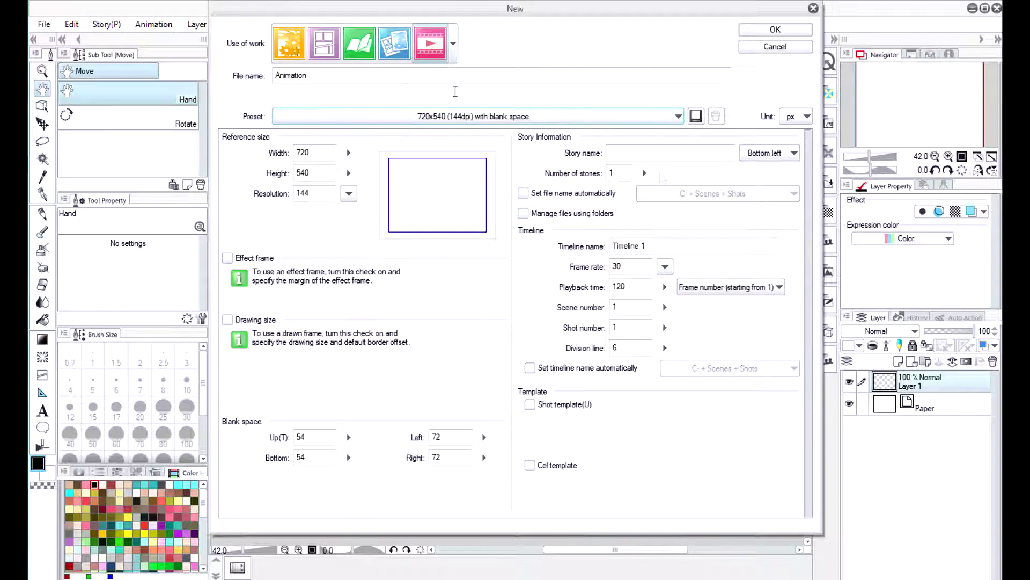
Name the file Animation_tutrorial and create the animation document.
{"action": "double_click", "coordinate": [287, 76]}
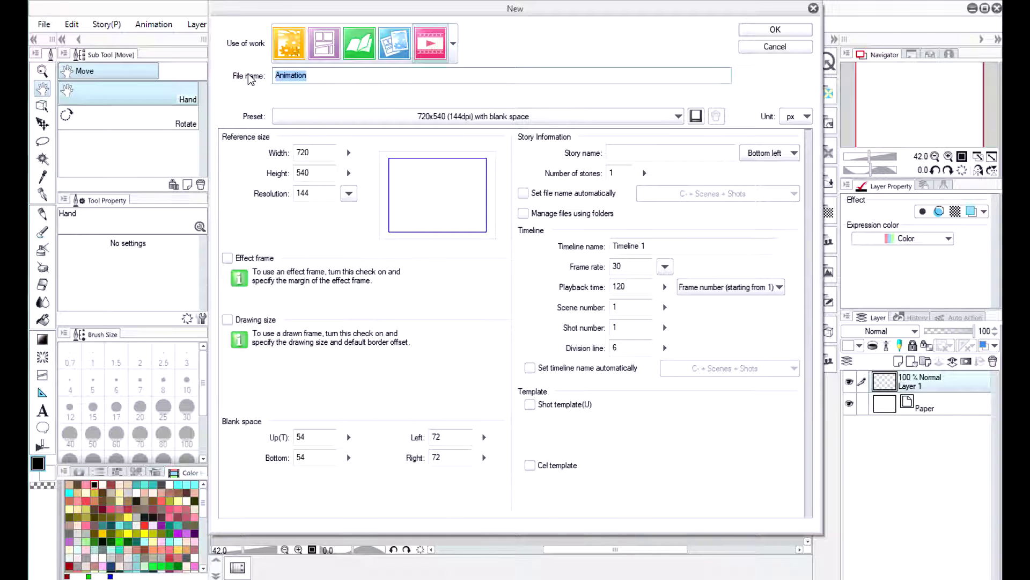
{"action": "type", "text": "ANima"}
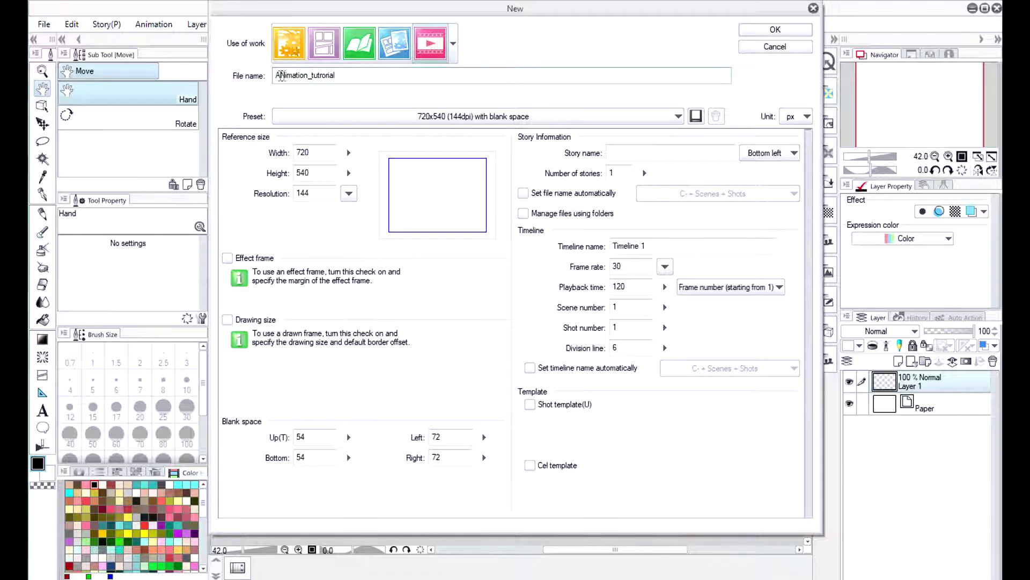
{"action": "key", "text": "BackSpace"}
{"action": "type", "text": "n"}
{"action": "left_click", "coordinate": [745, 31]}
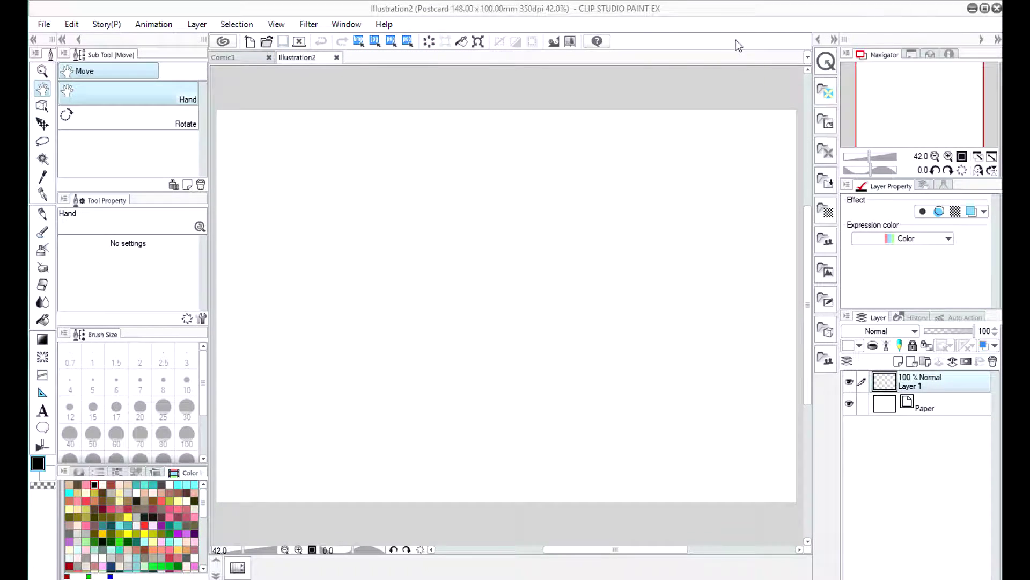
Expand the timeline below the canvas and fit the whole animation page in view.
{"action": "left_click", "coordinate": [219, 561]}
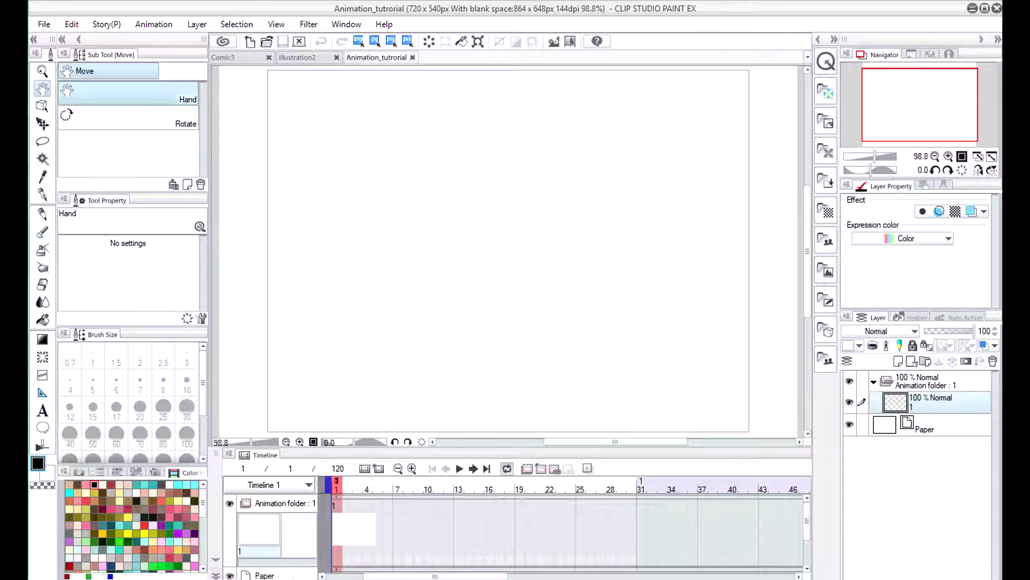
{"action": "scroll", "coordinate": [517, 531], "scroll_direction": "down", "scroll_amount": 2}
{"action": "scroll", "coordinate": [517, 531], "scroll_direction": "up", "scroll_amount": 2}
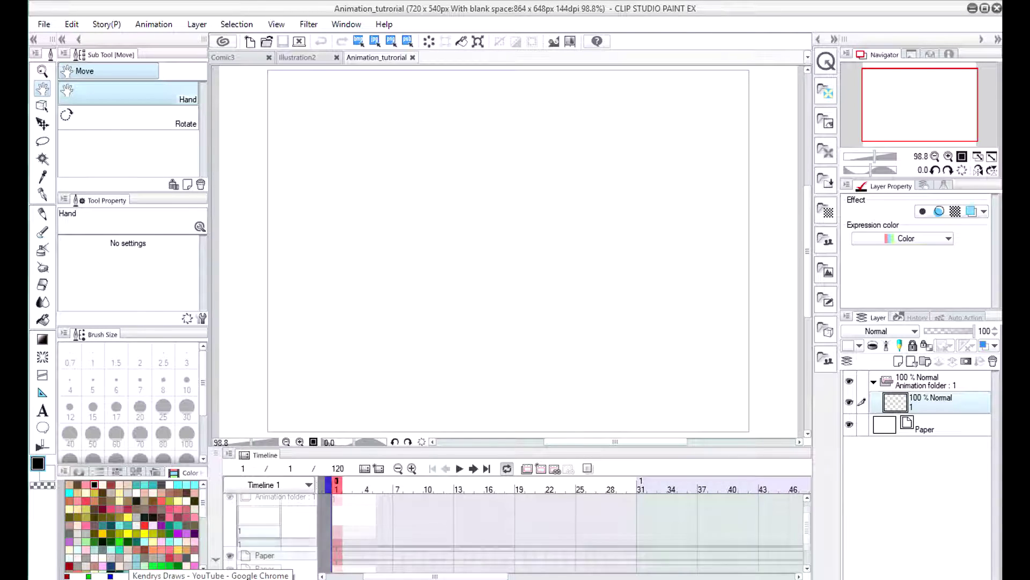
{"action": "left_click_drag", "start_coordinate": [304, 174], "coordinate": [303, 172]}
{"action": "scroll", "coordinate": [304, 173], "scroll_direction": "down", "scroll_amount": 2}
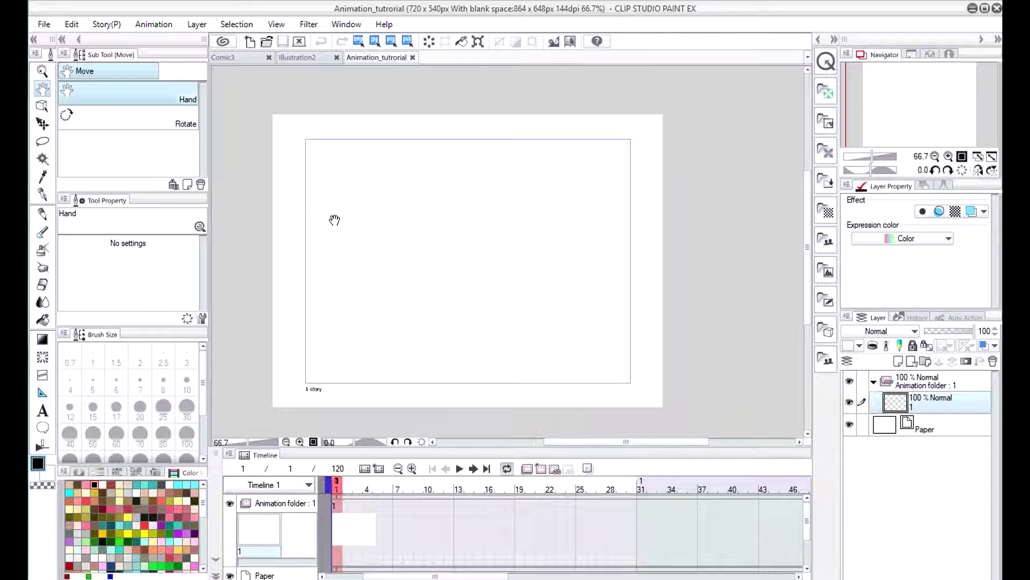
Draw a round ball outline with the G-pen near the upper middle of the frame on cel 1.
{"action": "left_click", "coordinate": [43, 194]}
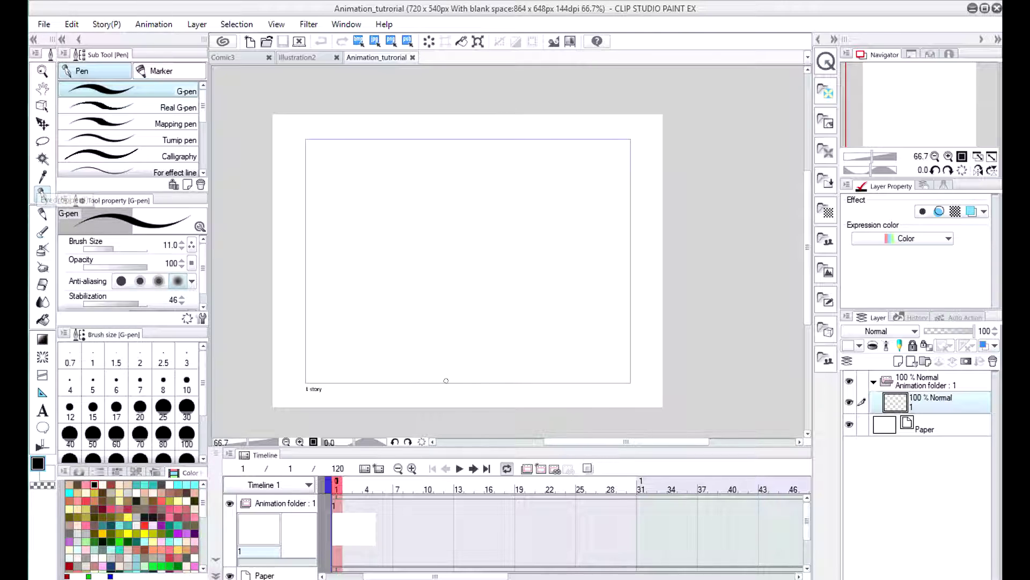
{"action": "mouse_move", "coordinate": [469, 220]}
{"action": "left_mouse_down"}
{"action": "mouse_move", "coordinate": [509, 192]}
{"action": "mouse_move", "coordinate": [462, 165]}
{"action": "mouse_move", "coordinate": [462, 232]}
{"action": "mouse_move", "coordinate": [483, 169]}
{"action": "mouse_move", "coordinate": [472, 224]}
{"action": "left_mouse_up"}
{"action": "key", "text": "ctrl+z"}
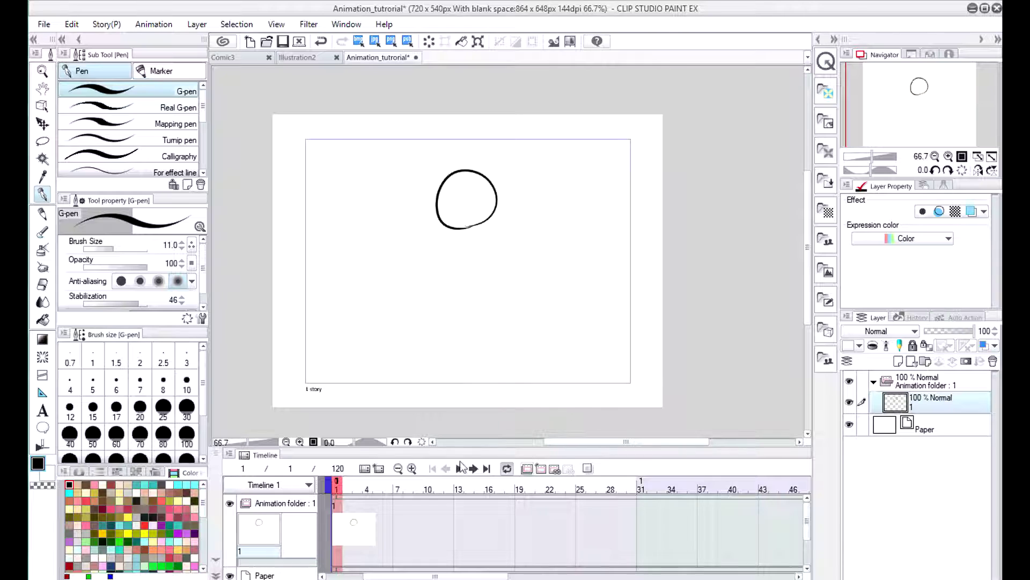
Add cel 2 with onion skin enabled and draw the ball just below its previous position.
{"action": "left_click", "coordinate": [542, 469]}
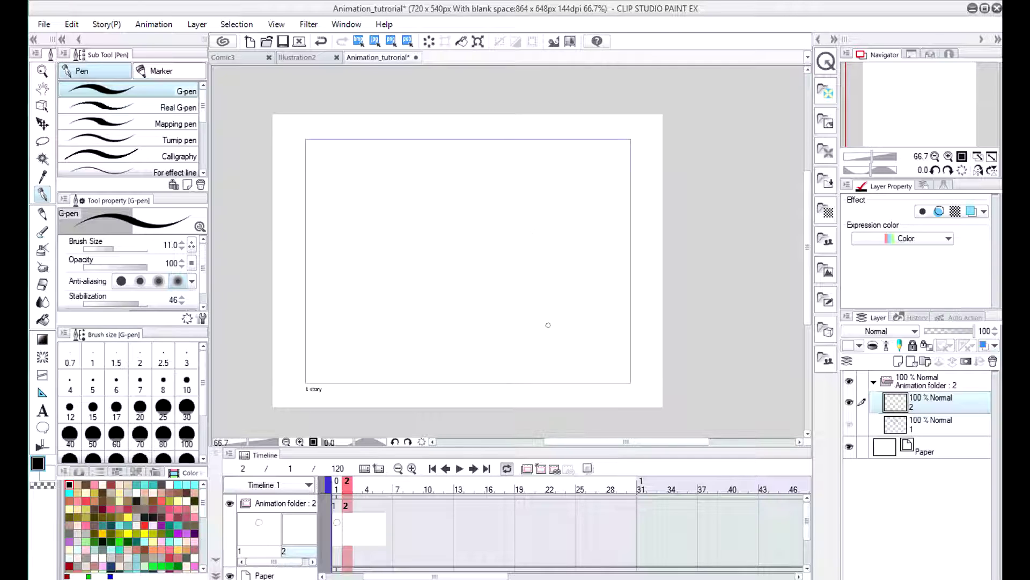
{"action": "left_click", "coordinate": [587, 470]}
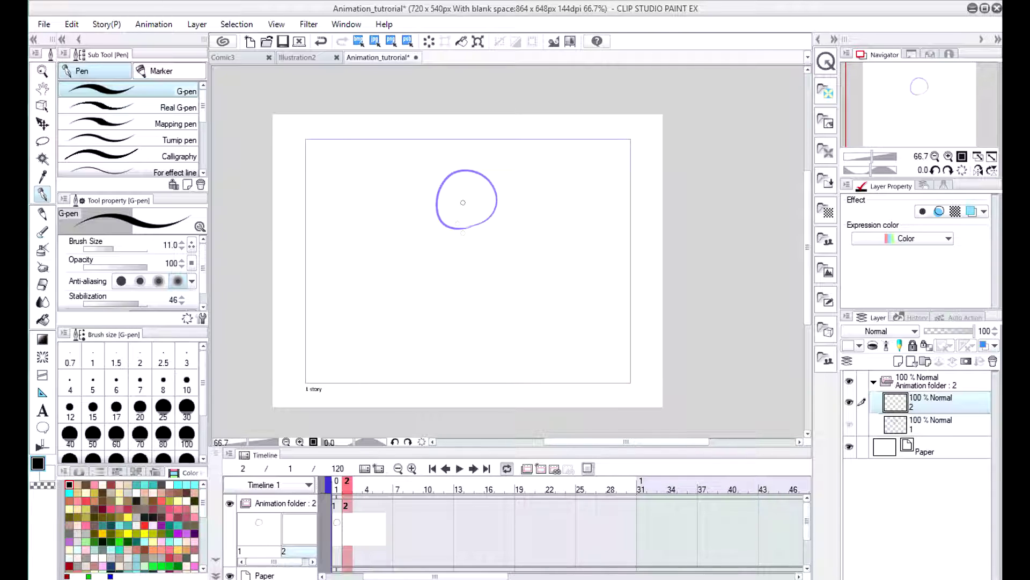
{"action": "mouse_move", "coordinate": [453, 270]}
{"action": "left_mouse_down"}
{"action": "mouse_move", "coordinate": [493, 241]}
{"action": "mouse_move", "coordinate": [474, 214]}
{"action": "left_mouse_up"}
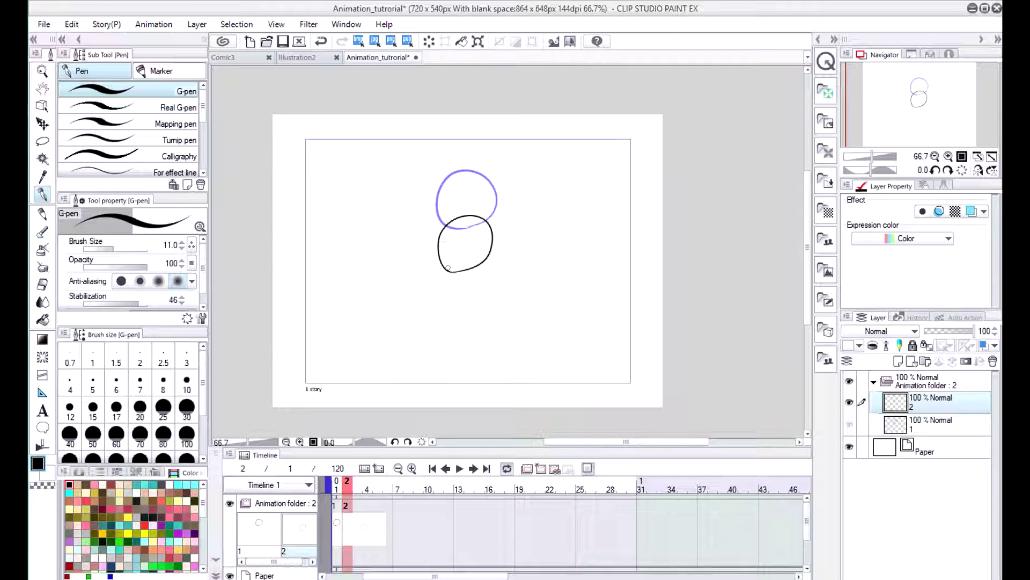
Add cel 3 and draw the falling ball as a vertically stretched oval below the previous one, undoing unsatisfactory outlines.
{"action": "left_click", "coordinate": [541, 468]}
{"action": "mouse_move", "coordinate": [456, 313]}
{"action": "left_mouse_down"}
{"action": "mouse_move", "coordinate": [489, 301]}
{"action": "mouse_move", "coordinate": [457, 263]}
{"action": "mouse_move", "coordinate": [437, 296]}
{"action": "mouse_move", "coordinate": [464, 314]}
{"action": "left_mouse_up"}
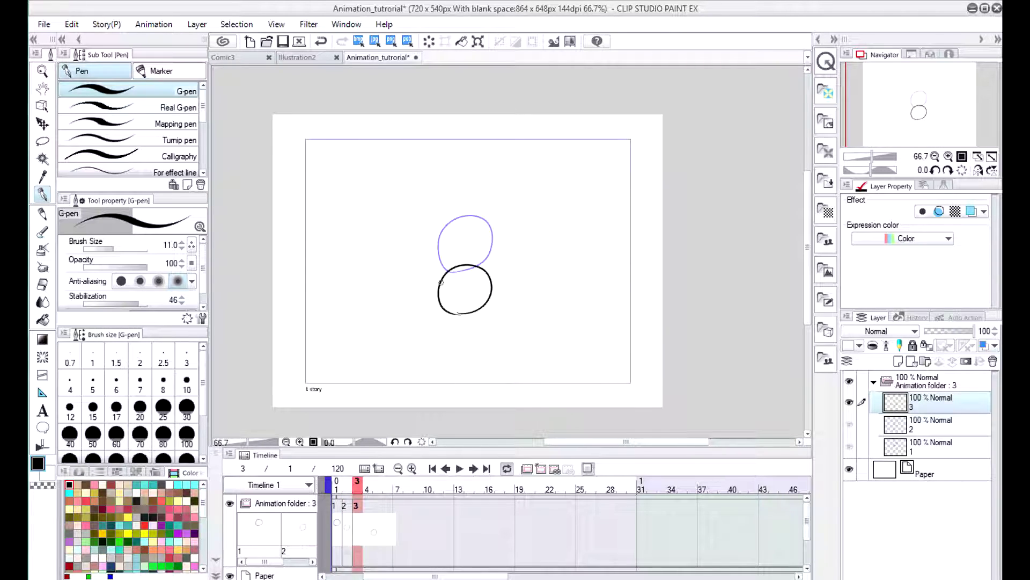
{"action": "left_click", "coordinate": [320, 41]}
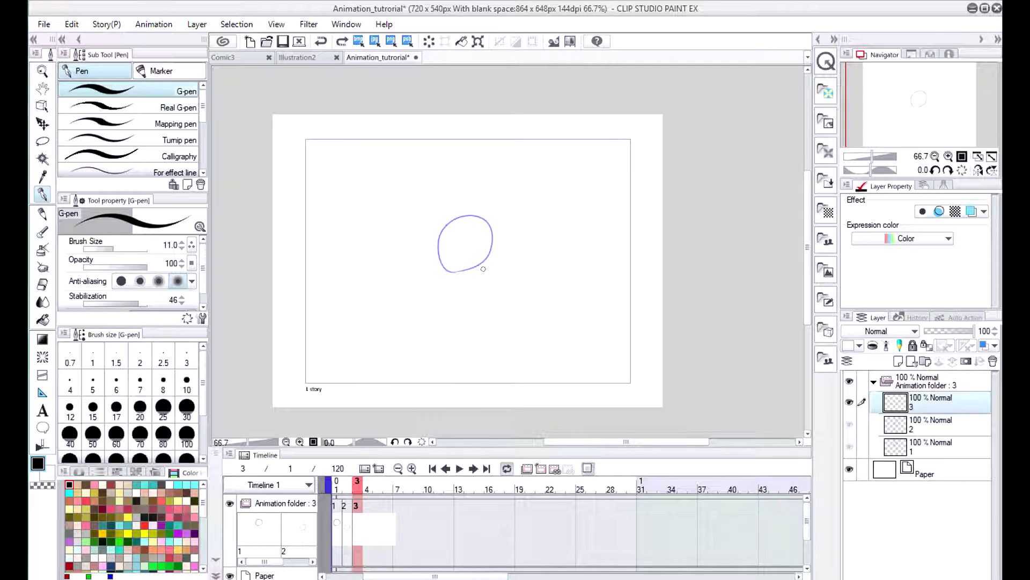
{"action": "mouse_move", "coordinate": [466, 317]}
{"action": "left_mouse_down"}
{"action": "mouse_move", "coordinate": [486, 297]}
{"action": "mouse_move", "coordinate": [454, 318]}
{"action": "left_mouse_up"}
{"action": "left_click", "coordinate": [321, 41]}
{"action": "left_click_drag", "start_coordinate": [483, 267], "coordinate": [485, 310]}
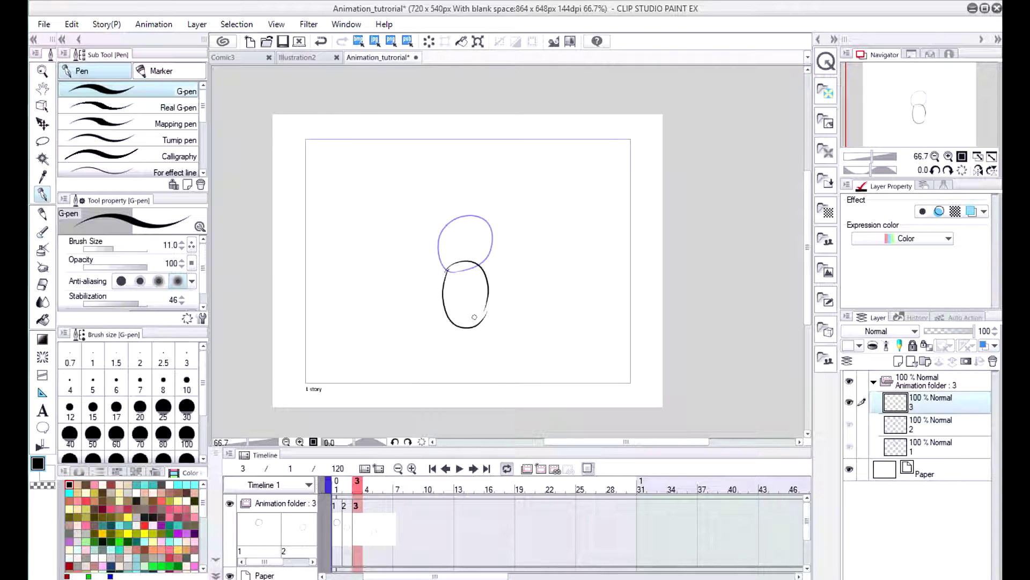
Draw the ball on new cels 4 and 5: a stretched oval near the frame's lower edge, then a rounder ball moved onto that edge.
{"action": "left_click", "coordinate": [541, 468]}
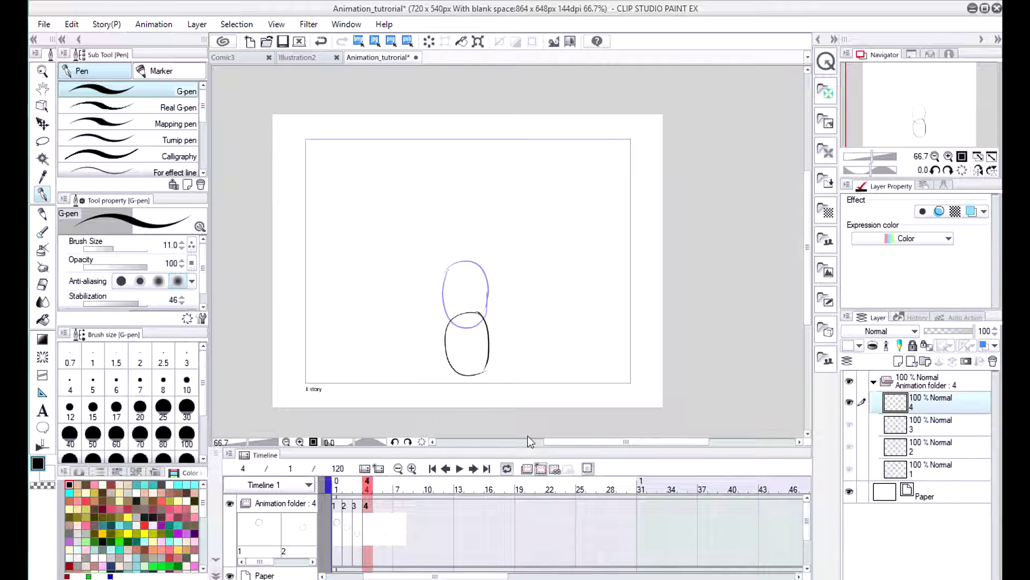
{"action": "left_click", "coordinate": [541, 468]}
{"action": "key", "text": "ctrl+z"}
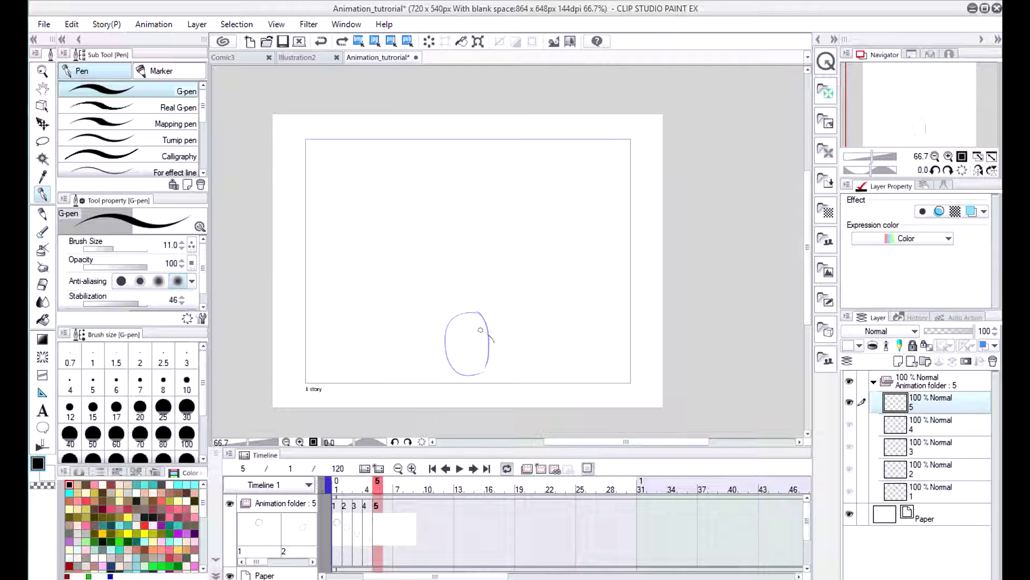
{"action": "mouse_move", "coordinate": [481, 329]}
{"action": "left_mouse_down"}
{"action": "mouse_move", "coordinate": [433, 368]}
{"action": "mouse_move", "coordinate": [497, 369]}
{"action": "left_mouse_up"}
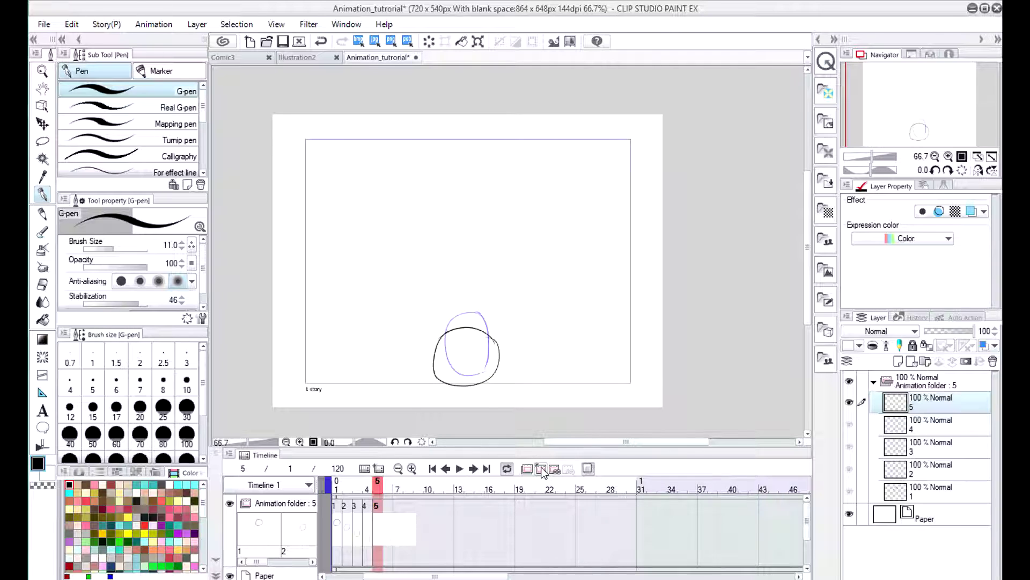
{"action": "left_click", "coordinate": [42, 123]}
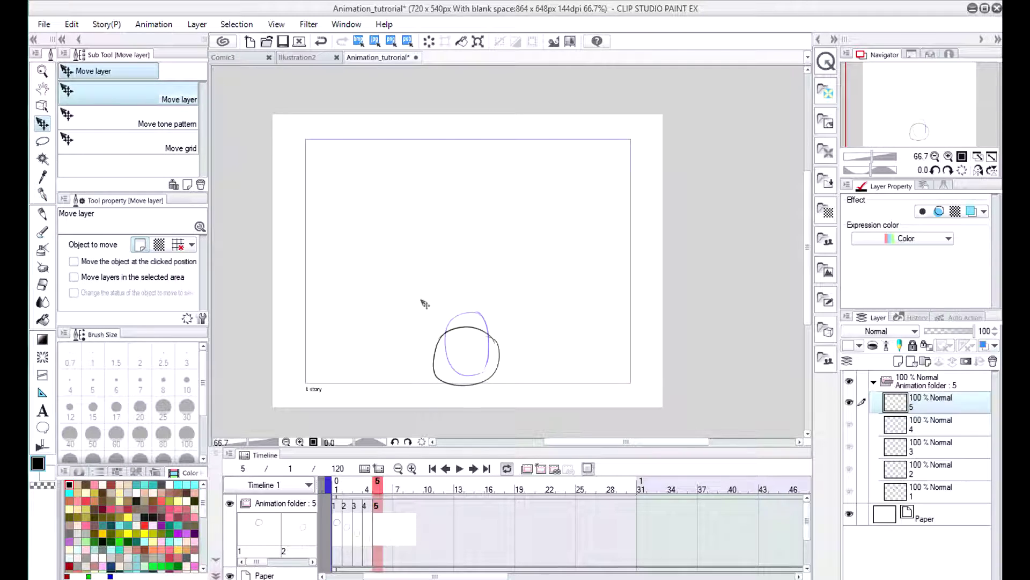
Add cels 6 and 7 and draw the ball squashed on the lower edge with curved impact strokes, dented deeper on cel 7.
{"action": "left_click", "coordinate": [43, 194]}
{"action": "left_click", "coordinate": [540, 468]}
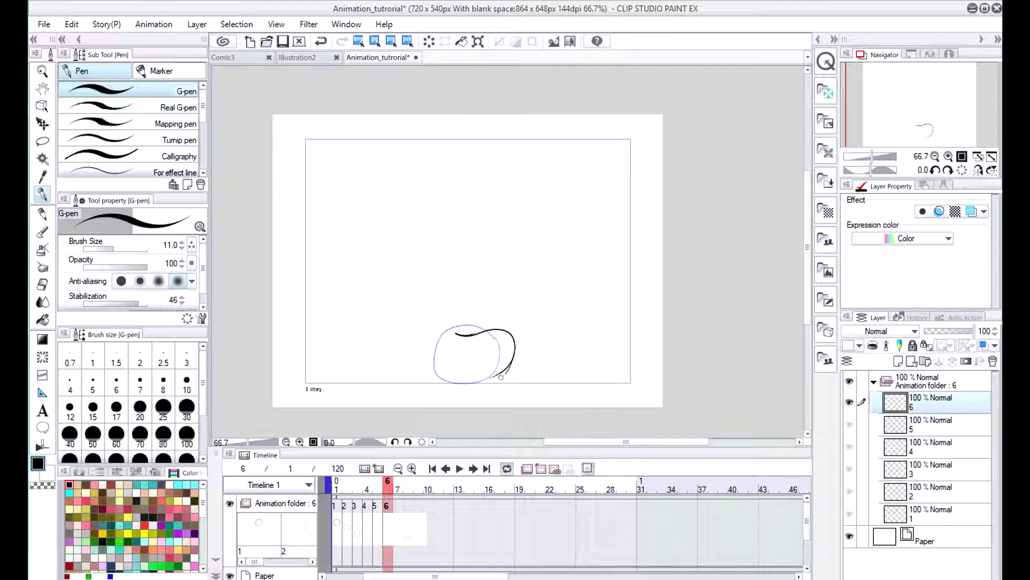
{"action": "left_click_drag", "start_coordinate": [501, 377], "coordinate": [502, 378]}
{"action": "left_click", "coordinate": [540, 469]}
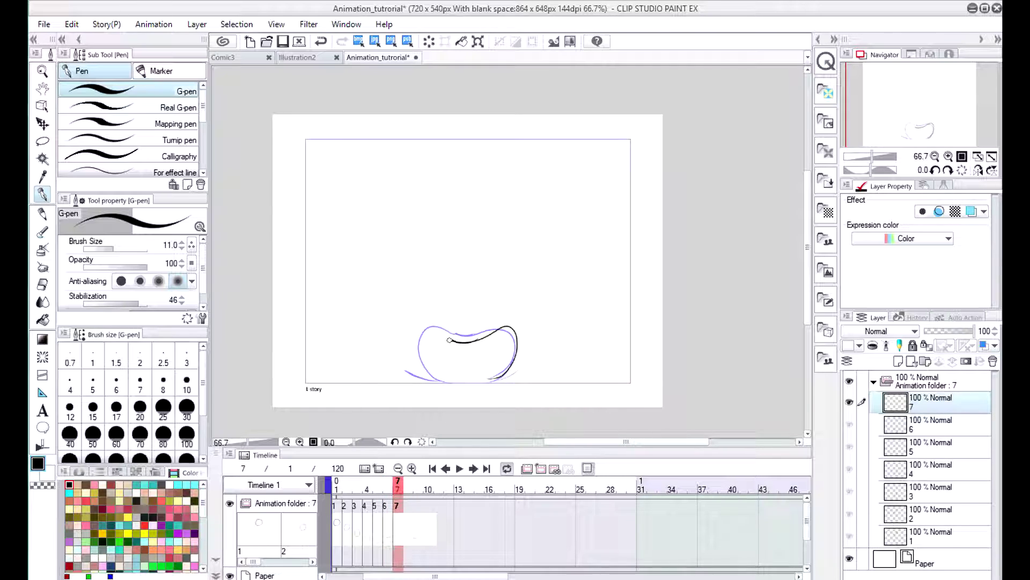
{"action": "mouse_move", "coordinate": [423, 367]}
{"action": "left_mouse_down"}
{"action": "mouse_move", "coordinate": [501, 377]}
{"action": "mouse_move", "coordinate": [513, 366]}
{"action": "mouse_move", "coordinate": [501, 381]}
{"action": "mouse_move", "coordinate": [534, 355]}
{"action": "mouse_move", "coordinate": [399, 365]}
{"action": "left_mouse_up"}
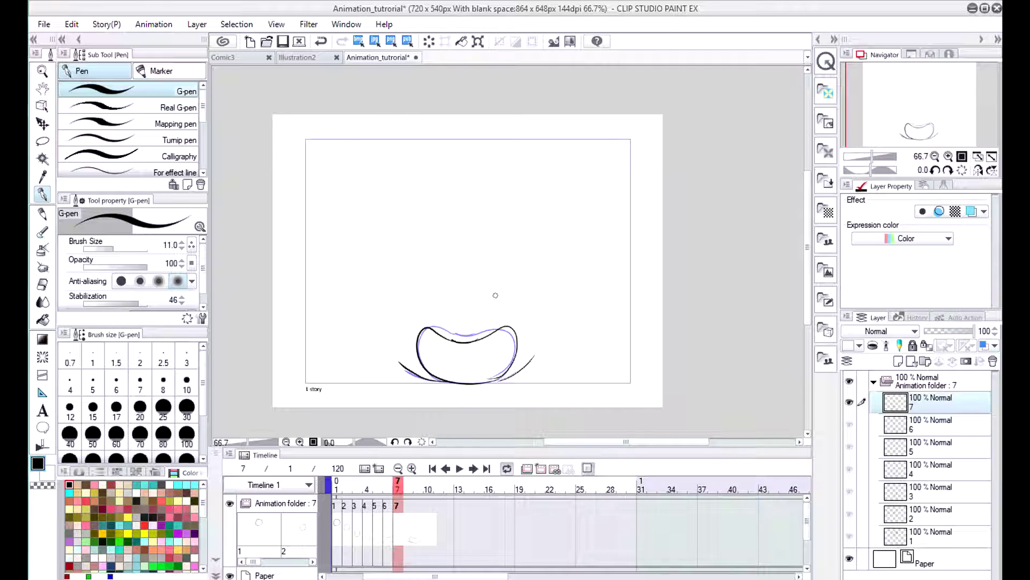
Turn off onion skin and play the bouncing ball animation from the first frame, reviewing its cels on the timeline.
{"action": "left_click", "coordinate": [589, 469]}
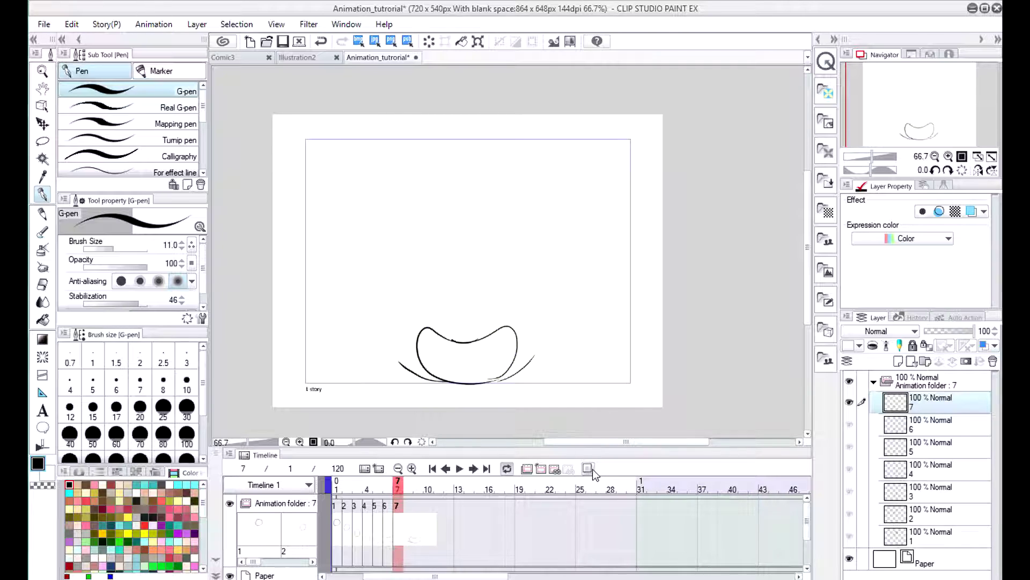
{"action": "left_click", "coordinate": [432, 469]}
{"action": "left_click", "coordinate": [459, 469]}
{"action": "left_click", "coordinate": [459, 469]}
{"action": "left_click", "coordinate": [339, 529]}
{"action": "left_click_drag", "start_coordinate": [348, 536], "coordinate": [400, 528]}
Assign existing cel 6 to frame 8 of the timeline.
{"action": "left_click", "coordinate": [409, 509]}
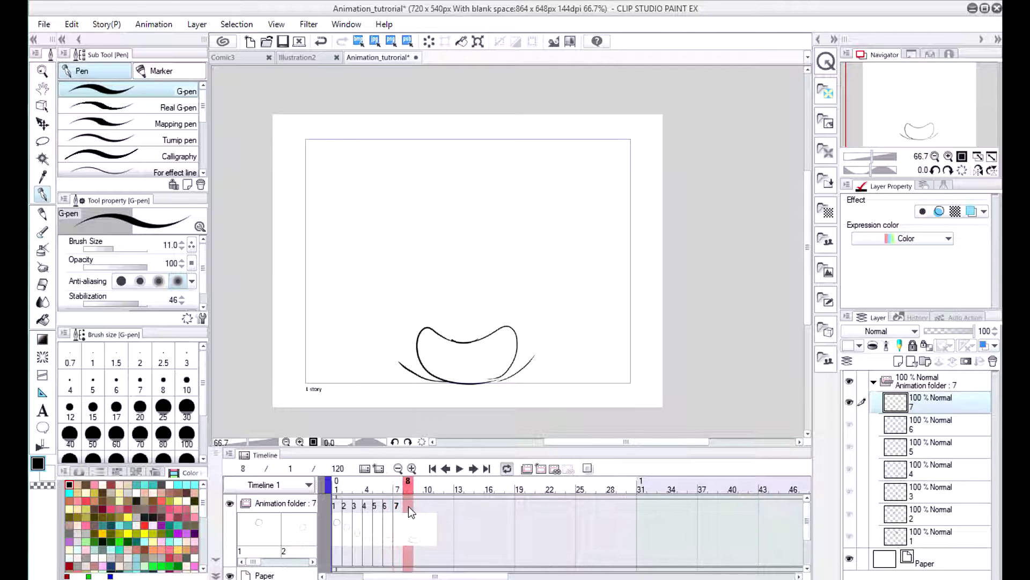
{"action": "left_click", "coordinate": [554, 469]}
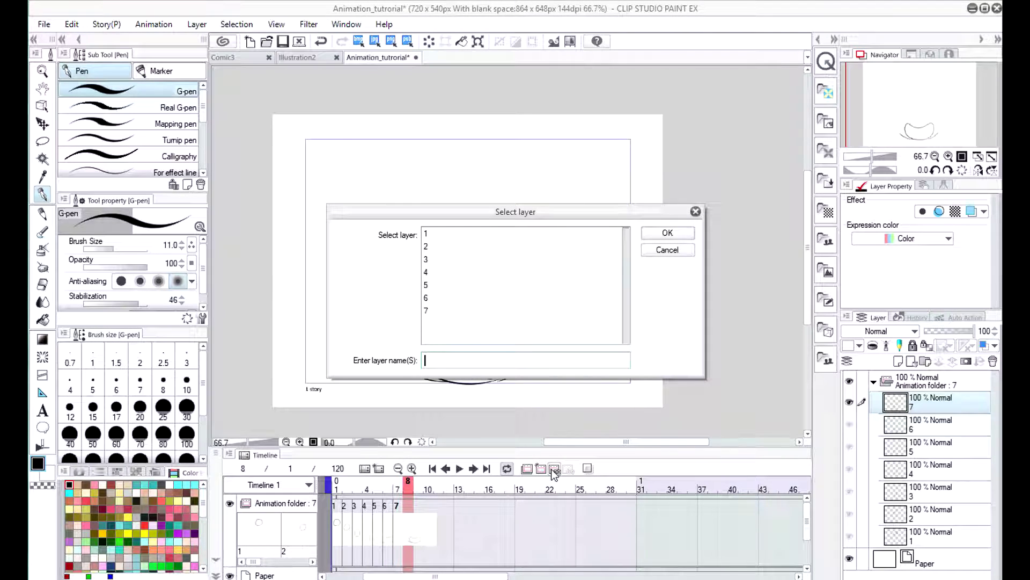
{"action": "left_click", "coordinate": [426, 298]}
{"action": "left_click", "coordinate": [666, 233]}
Assign existing cel 5 to frame 9 of the timeline.
{"action": "left_click", "coordinate": [422, 514]}
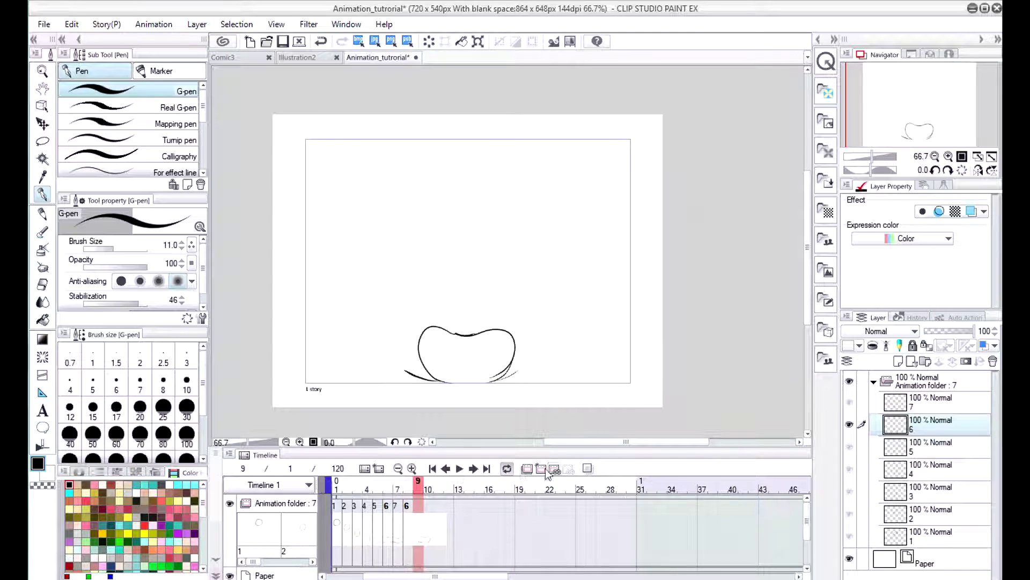
{"action": "left_click", "coordinate": [554, 470]}
{"action": "left_click", "coordinate": [668, 232]}
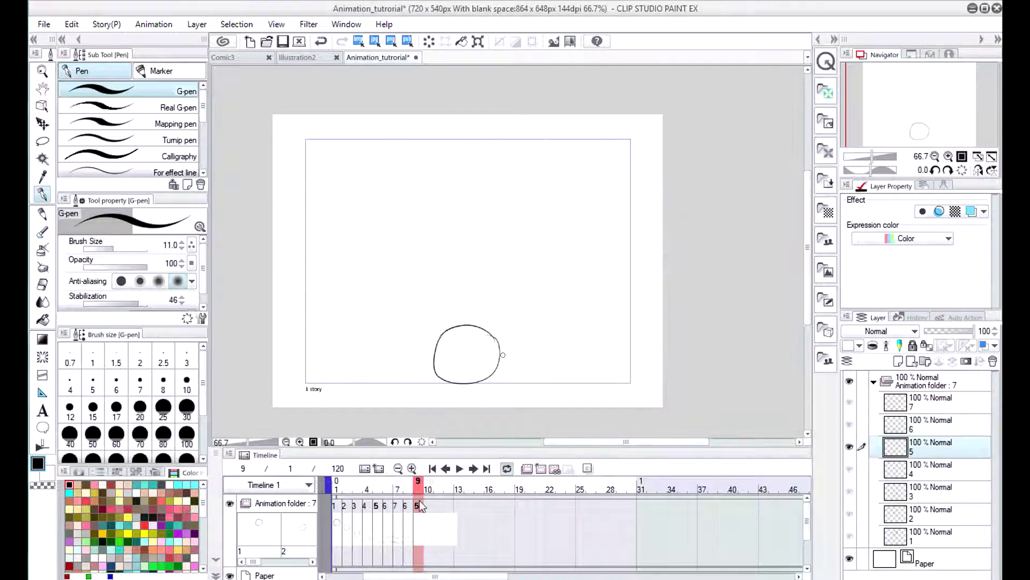
Assign existing cel 4 to frame 10 of the timeline.
{"action": "left_click", "coordinate": [428, 514]}
{"action": "left_click", "coordinate": [554, 470]}
{"action": "left_click", "coordinate": [459, 274]}
{"action": "left_click", "coordinate": [667, 233]}
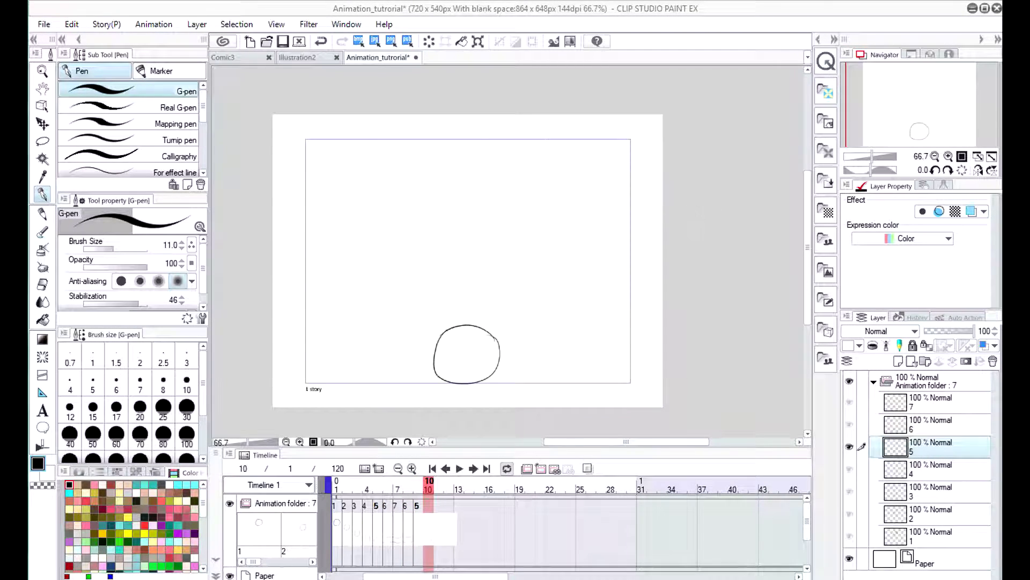
{"action": "left_click", "coordinate": [554, 469]}
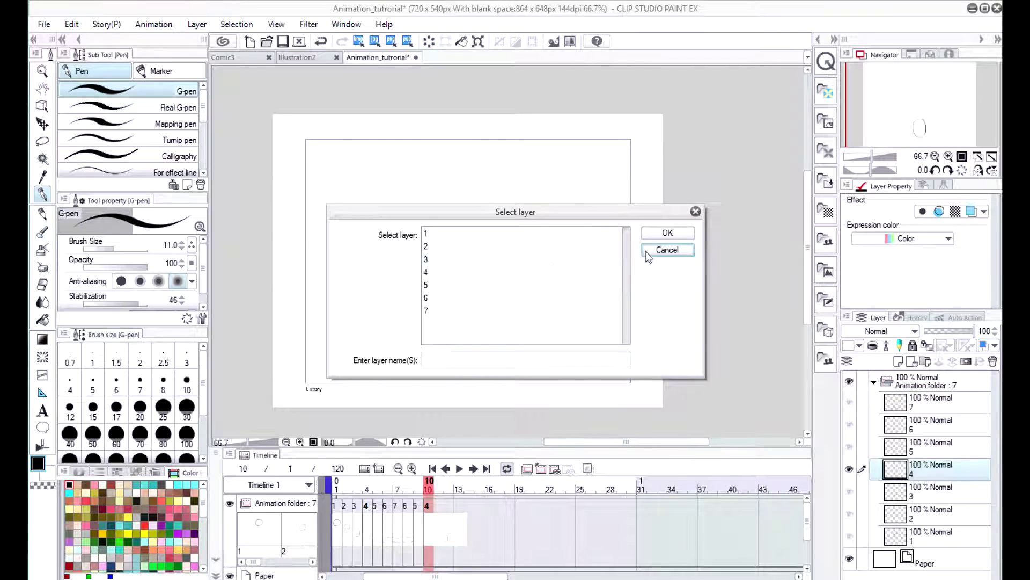
{"action": "left_click", "coordinate": [667, 249]}
Assign existing cel 3 to frame 11 of the timeline.
{"action": "left_click", "coordinate": [445, 494]}
{"action": "left_click", "coordinate": [555, 469]}
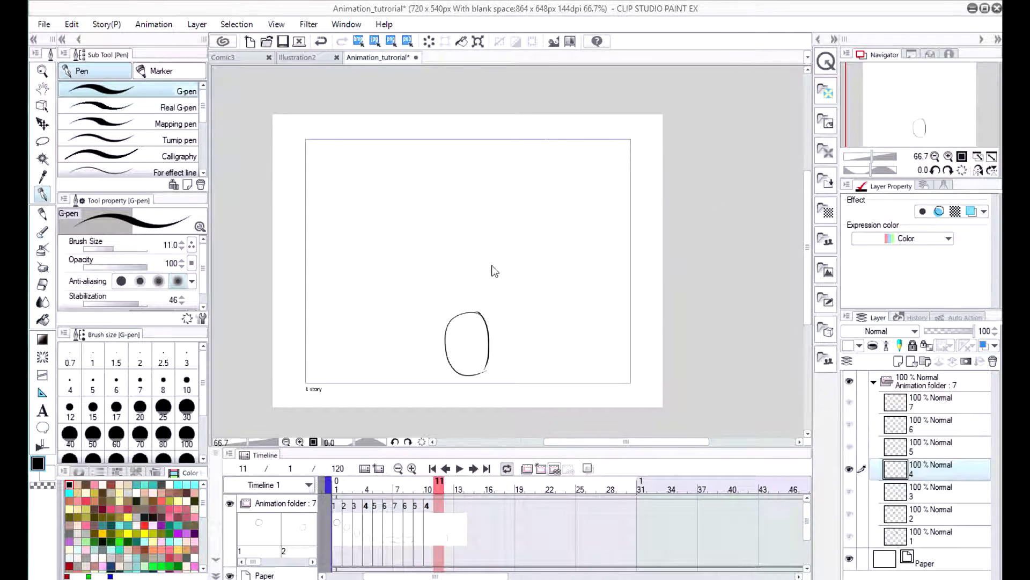
{"action": "left_click", "coordinate": [467, 268]}
{"action": "left_click", "coordinate": [668, 233]}
Assign existing cel 2 to frame 12 of the timeline.
{"action": "left_click", "coordinate": [451, 514]}
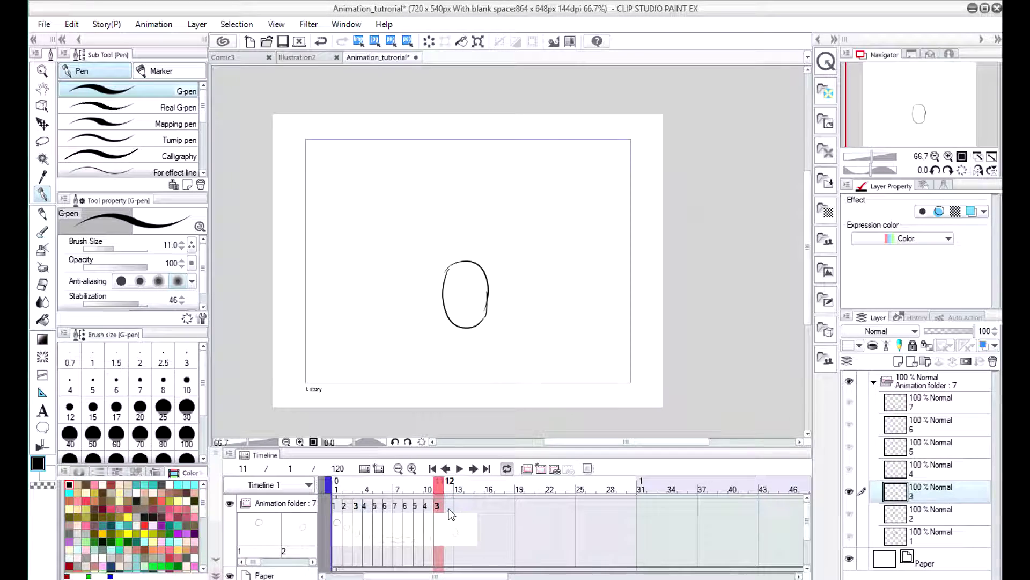
{"action": "left_click", "coordinate": [555, 470]}
{"action": "left_click", "coordinate": [494, 244]}
{"action": "left_click", "coordinate": [667, 233]}
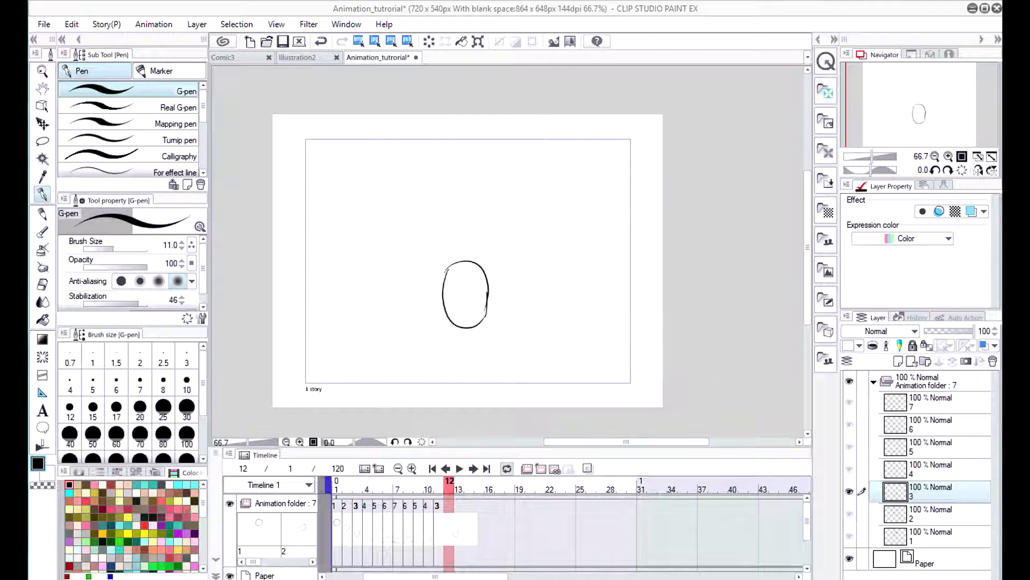
Assign existing cel 1 to frame 13 of the timeline.
{"action": "left_click", "coordinate": [460, 508]}
{"action": "left_click", "coordinate": [554, 469]}
{"action": "left_click", "coordinate": [458, 232]}
{"action": "left_click", "coordinate": [652, 231]}
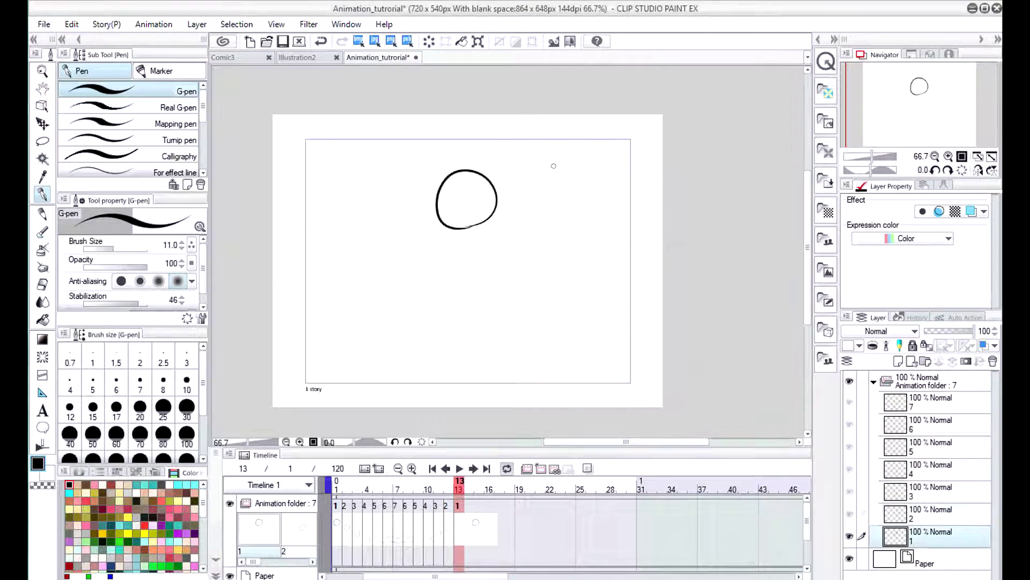
Shorten Timeline 1 by setting its end frame to 14 in the timeline settings.
{"action": "left_click_drag", "start_coordinate": [370, 576], "coordinate": [346, 577]}
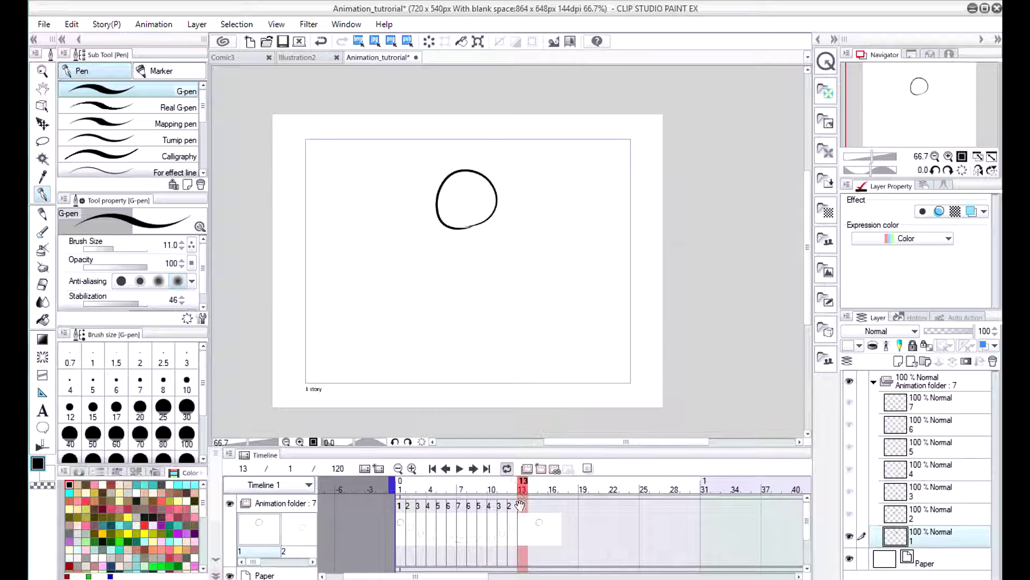
{"action": "left_click", "coordinate": [404, 488]}
{"action": "left_click_drag", "start_coordinate": [404, 488], "coordinate": [527, 518]}
{"action": "left_click", "coordinate": [153, 24]}
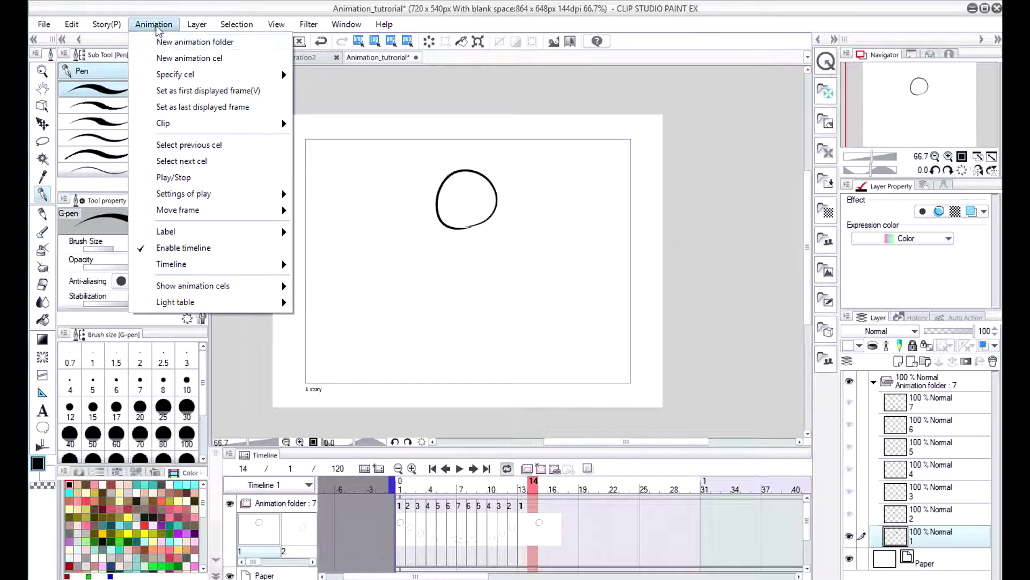
{"action": "mouse_move", "coordinate": [173, 260]}
{"action": "left_click", "coordinate": [334, 317]}
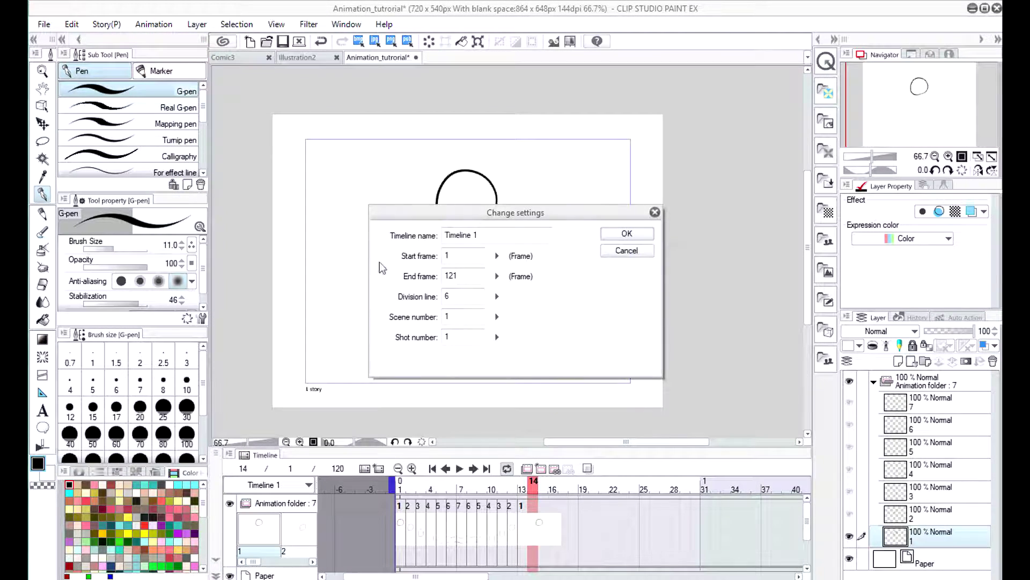
{"action": "double_click", "coordinate": [450, 276]}
{"action": "type", "text": "14"}
{"action": "left_click", "coordinate": [625, 234]}
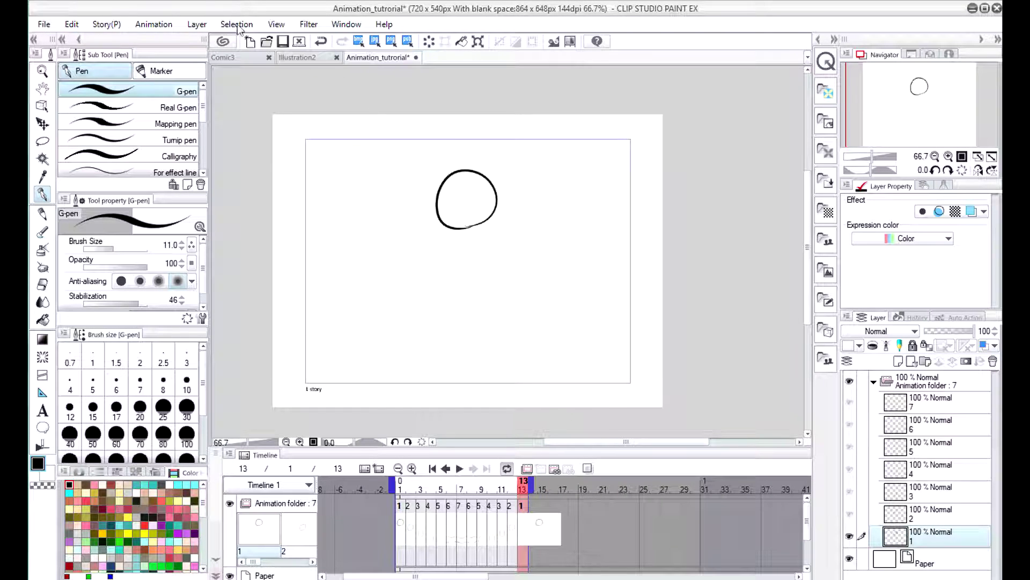
Change the playback settings of the animation to Prefer speed.
{"action": "left_click", "coordinate": [154, 24]}
{"action": "mouse_move", "coordinate": [252, 196]}
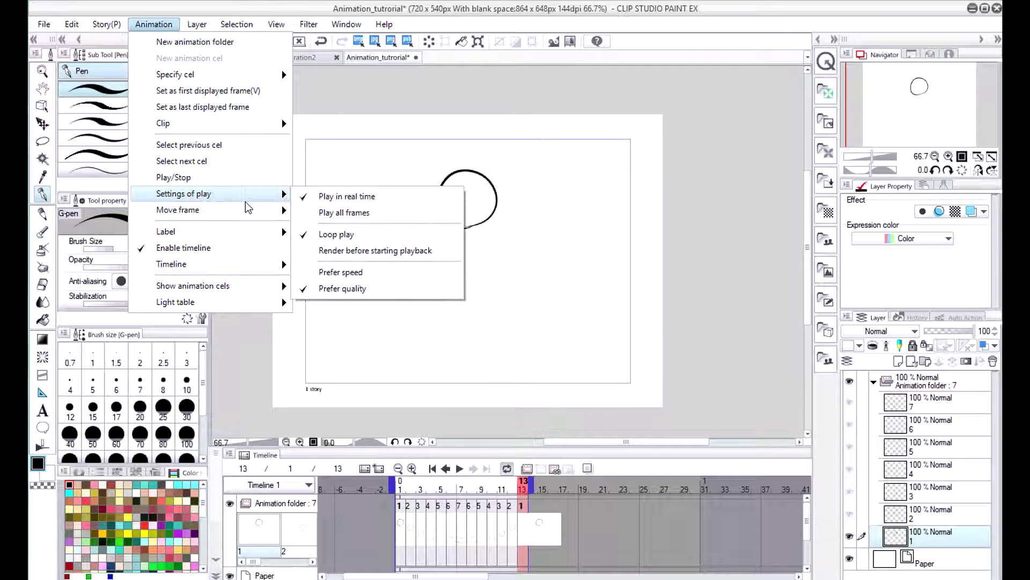
{"action": "left_click", "coordinate": [346, 272]}
Play the looping bounce animation from the first frame to review its speed.
{"action": "left_click", "coordinate": [432, 469]}
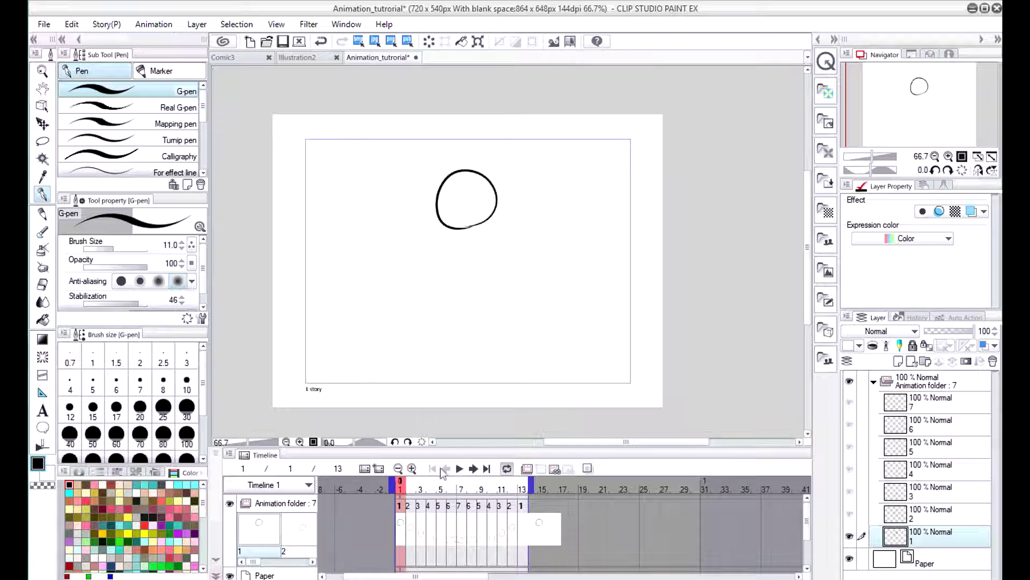
{"action": "left_click", "coordinate": [460, 469]}
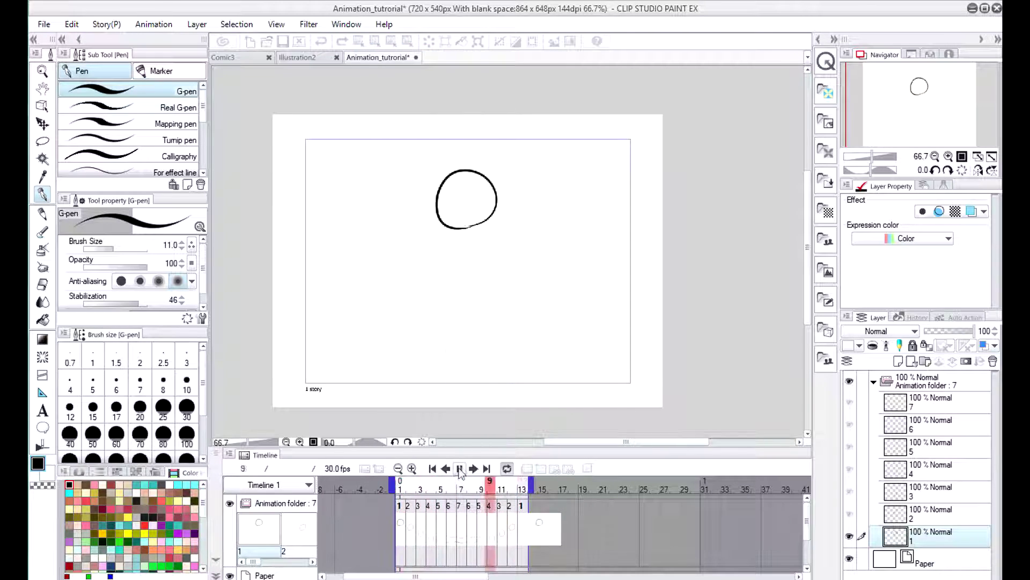
{"action": "left_click", "coordinate": [458, 469]}
{"action": "left_click", "coordinate": [457, 470]}
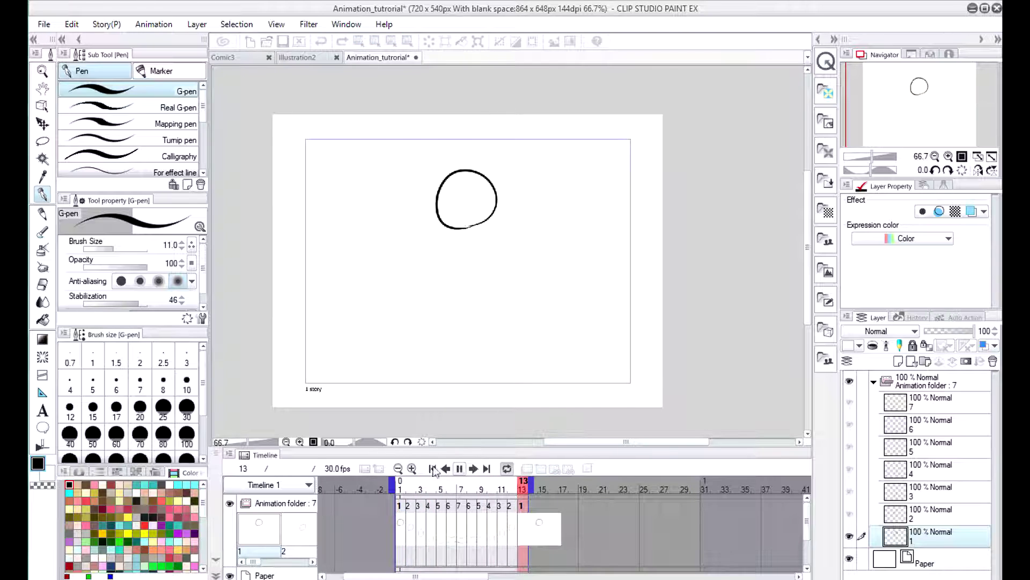
Set the timeline's frame rate to 19 and play the bouncing ball to check the slower motion.
{"action": "left_click", "coordinate": [154, 24]}
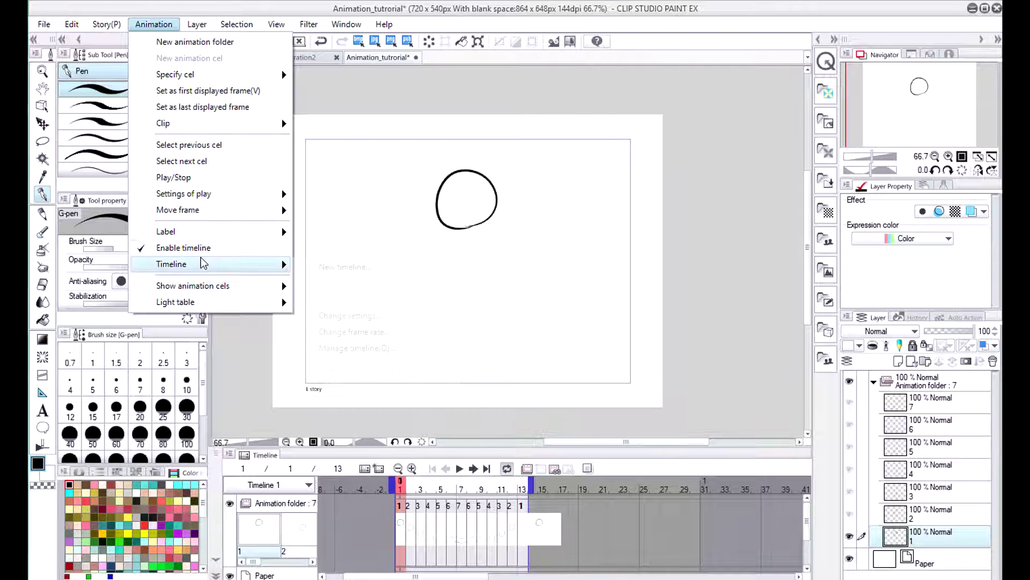
{"action": "mouse_move", "coordinate": [235, 265]}
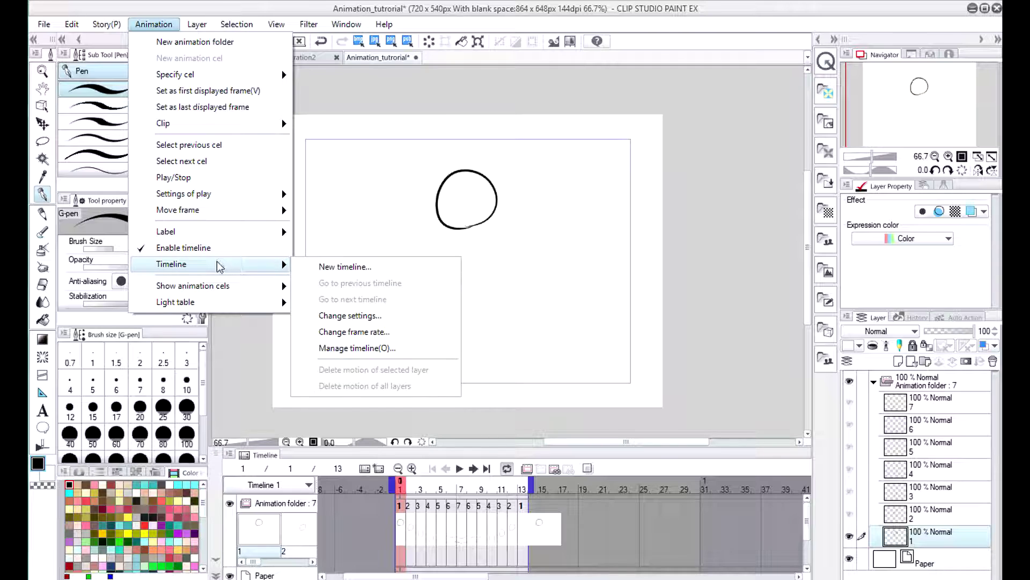
{"action": "left_click", "coordinate": [330, 332]}
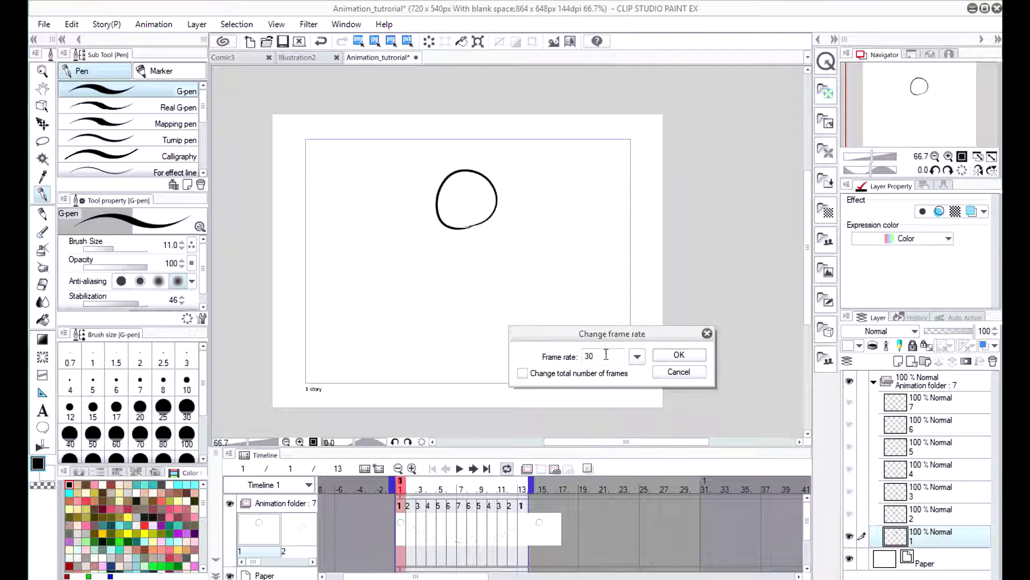
{"action": "left_click_drag", "start_coordinate": [606, 355], "coordinate": [522, 332]}
{"action": "type", "text": "19"}
{"action": "key", "text": "Return"}
{"action": "left_click", "coordinate": [460, 469]}
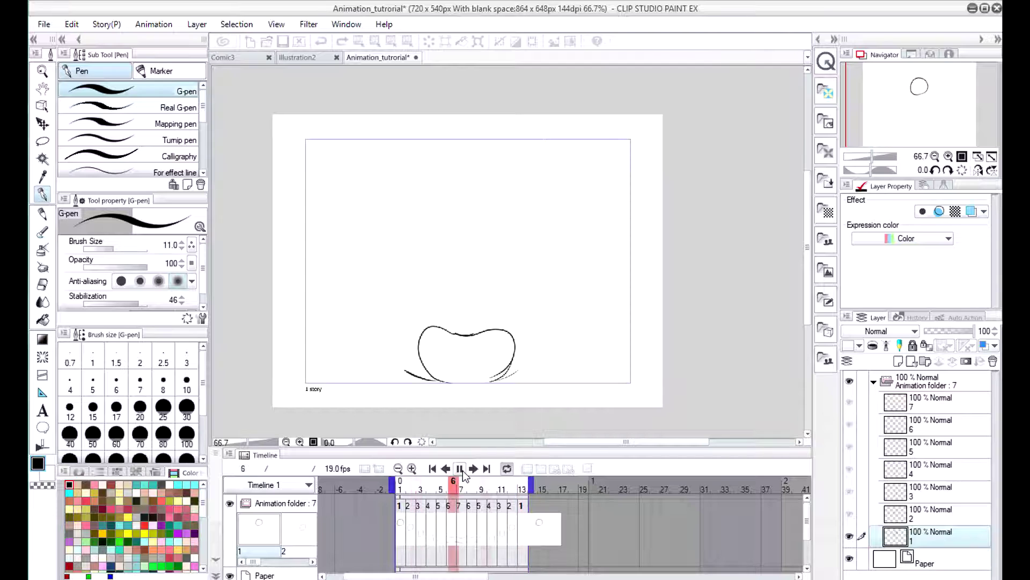
{"action": "left_click", "coordinate": [460, 469]}
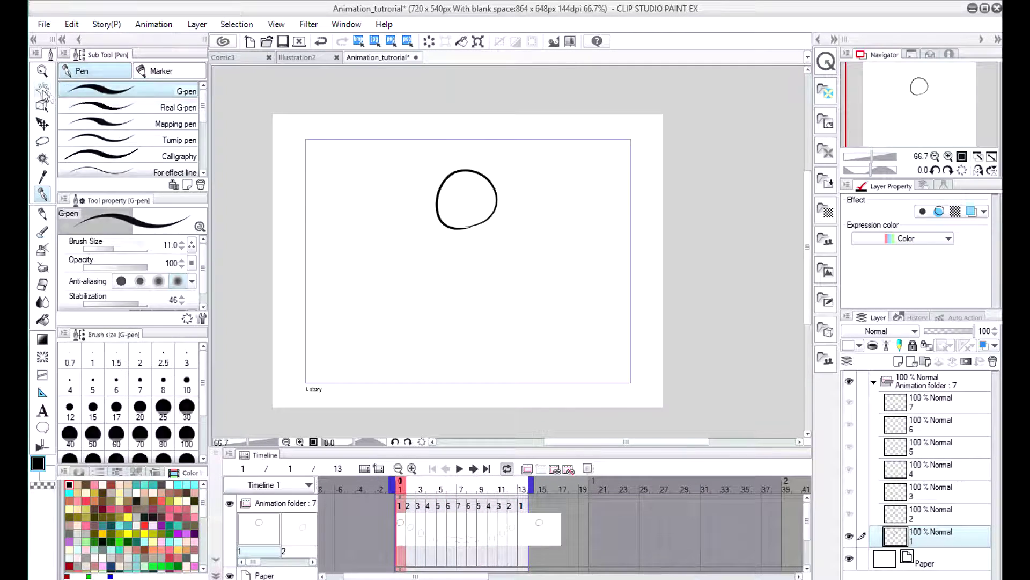
Collapse the ball's animation folder, add a second animation folder beneath it, and create a cel on frame 1 of the new folder.
{"action": "left_click", "coordinate": [43, 89]}
{"action": "left_click_drag", "start_coordinate": [297, 221], "coordinate": [292, 195]}
{"action": "left_click", "coordinate": [875, 381]}
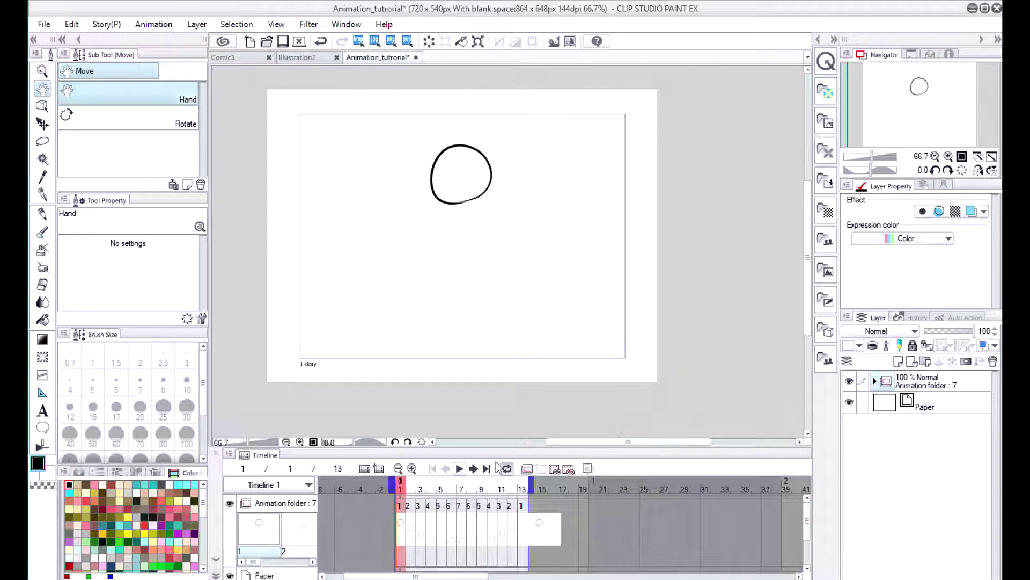
{"action": "left_click", "coordinate": [554, 470]}
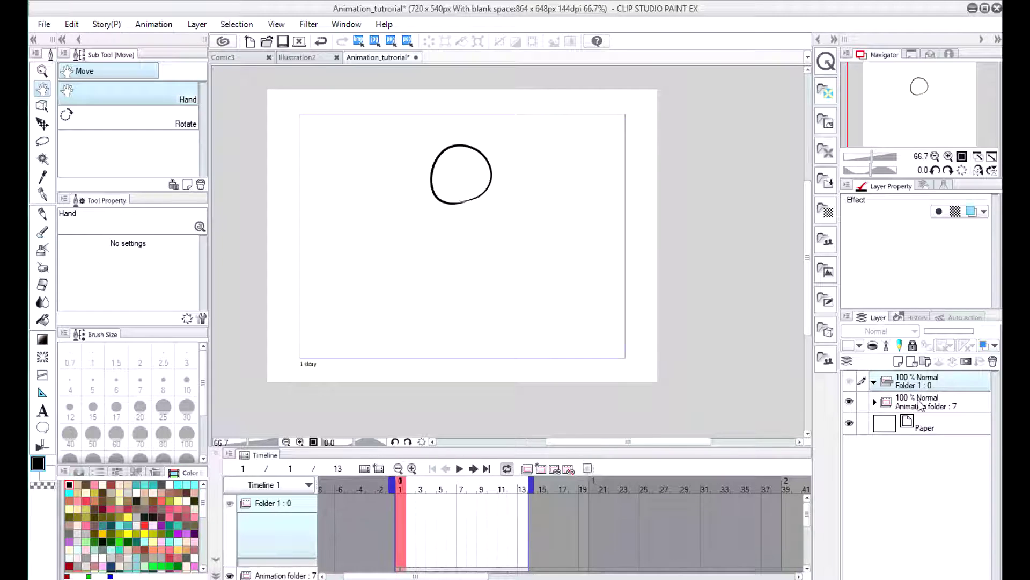
{"action": "left_click", "coordinate": [541, 469]}
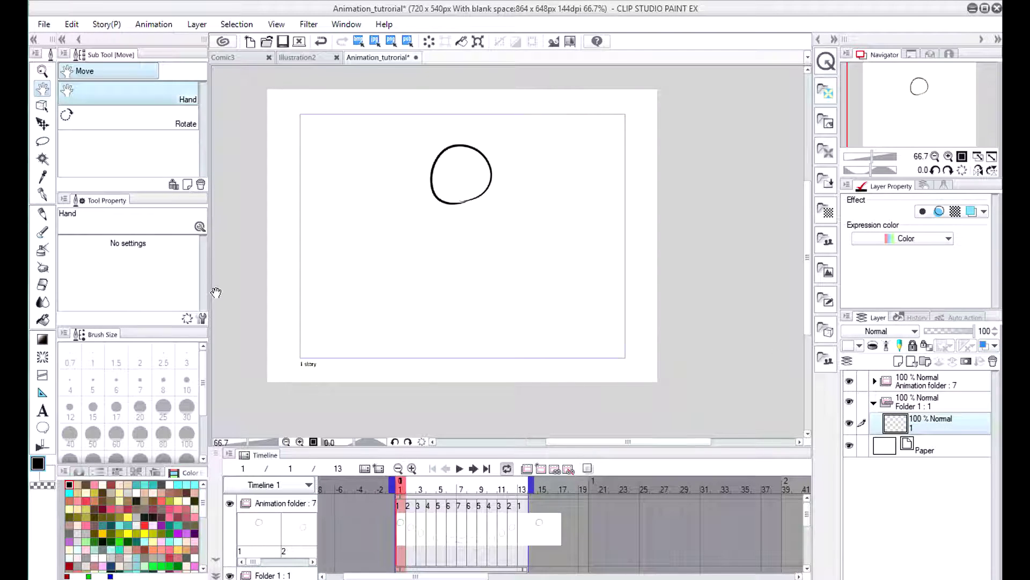
Choose the G-pen with a bright blue and draw a curved shading line inside the ball's lower edge on frame 1.
{"action": "left_click", "coordinate": [42, 194]}
{"action": "left_click", "coordinate": [79, 472]}
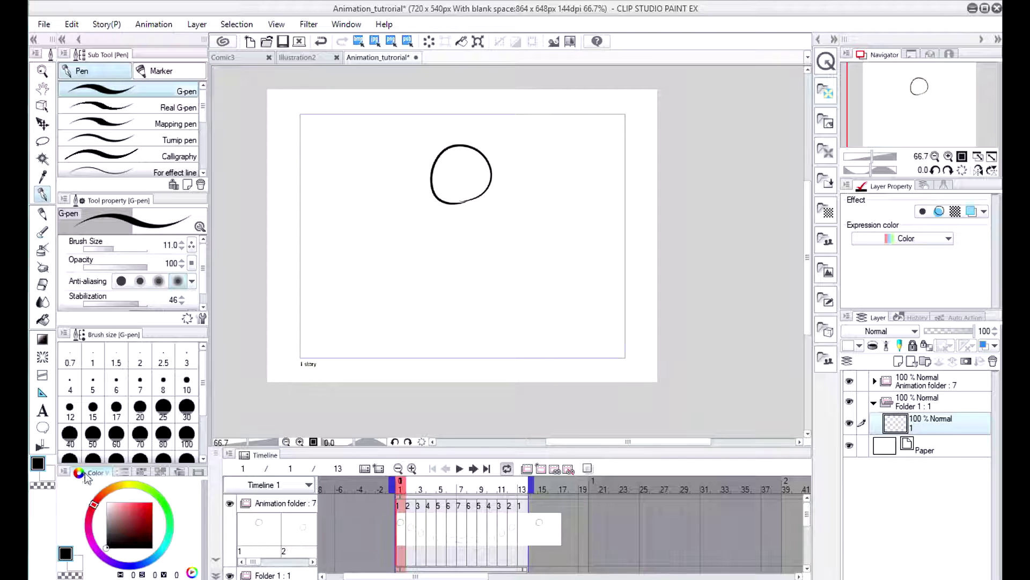
{"action": "left_click", "coordinate": [139, 564]}
{"action": "left_click", "coordinate": [152, 502]}
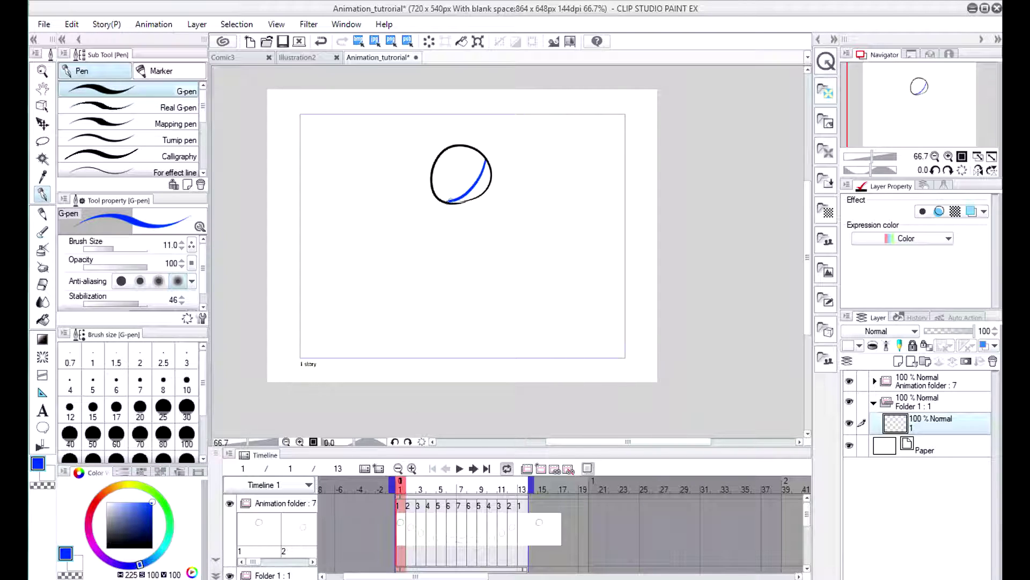
Draw matching blue shading lines inside the ball on frames 2, 3 and 4 of the ball's animation folder.
{"action": "left_click", "coordinate": [413, 529]}
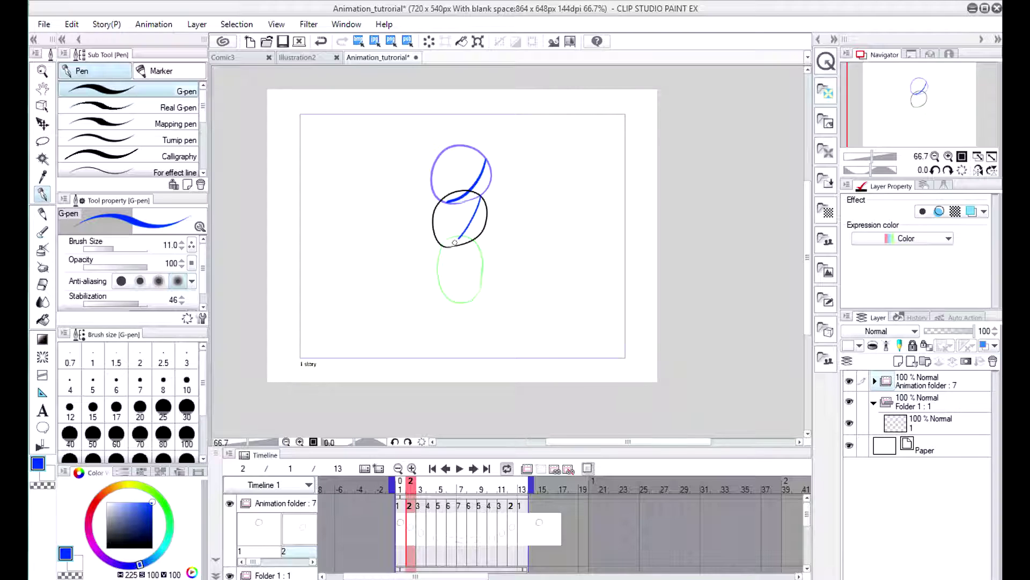
{"action": "left_click", "coordinate": [421, 528]}
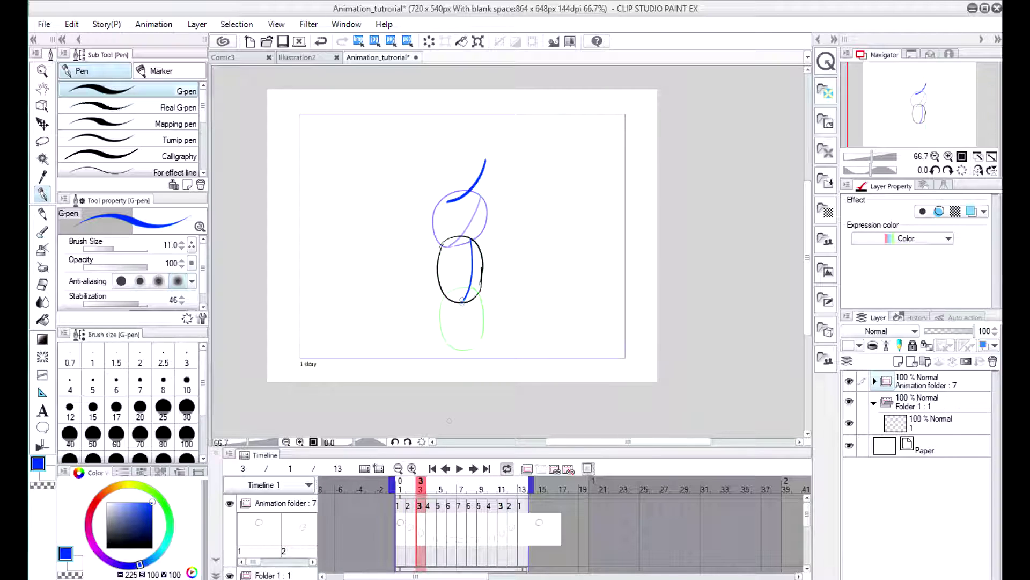
{"action": "left_click", "coordinate": [431, 513]}
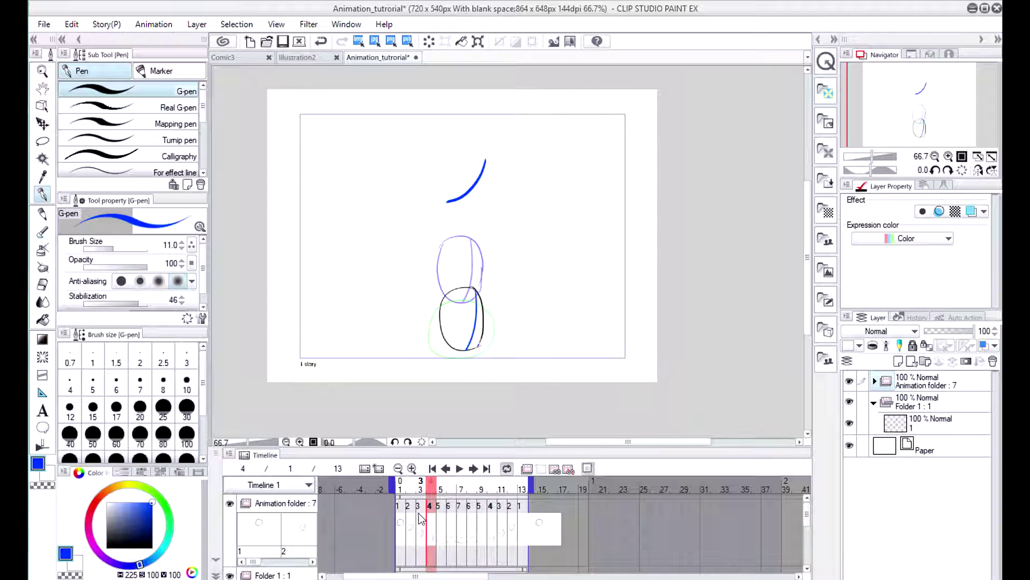
Erase the blue shading line from the lower folder's cel on frame 1 using the Hard eraser at size 52.1.
{"action": "left_click_drag", "start_coordinate": [429, 521], "coordinate": [400, 518]}
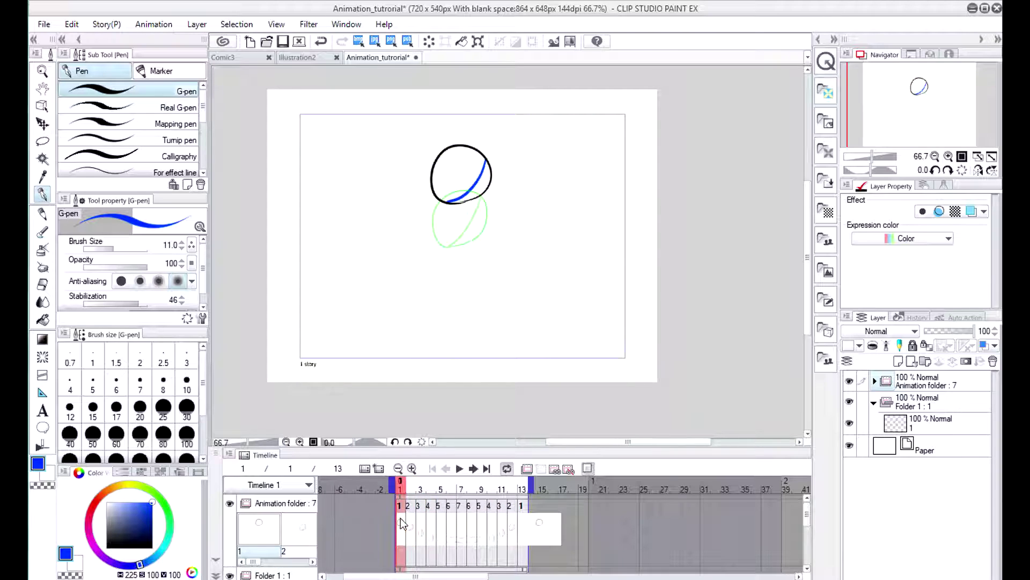
{"action": "key", "text": "e"}
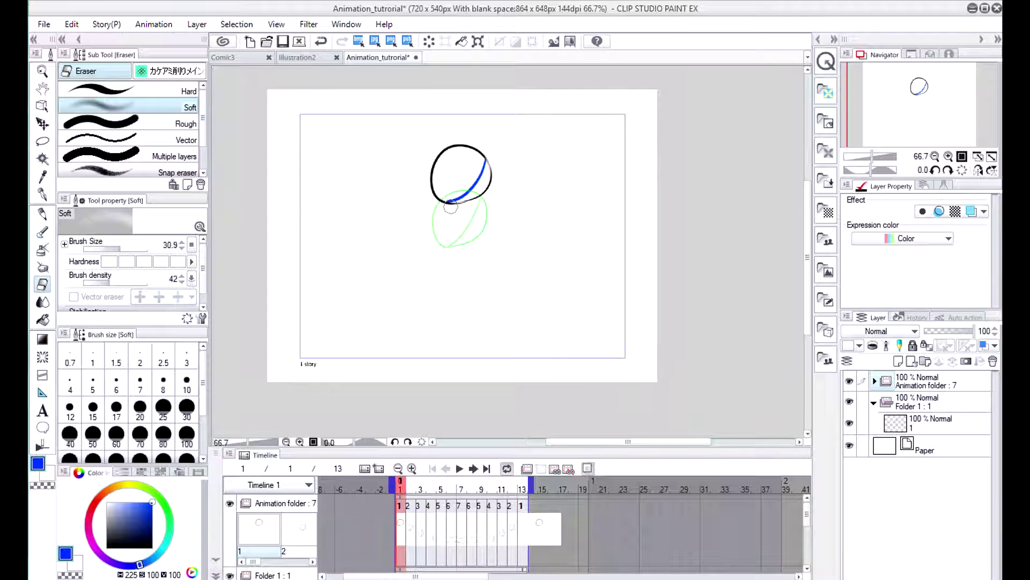
{"action": "left_click", "coordinate": [850, 424]}
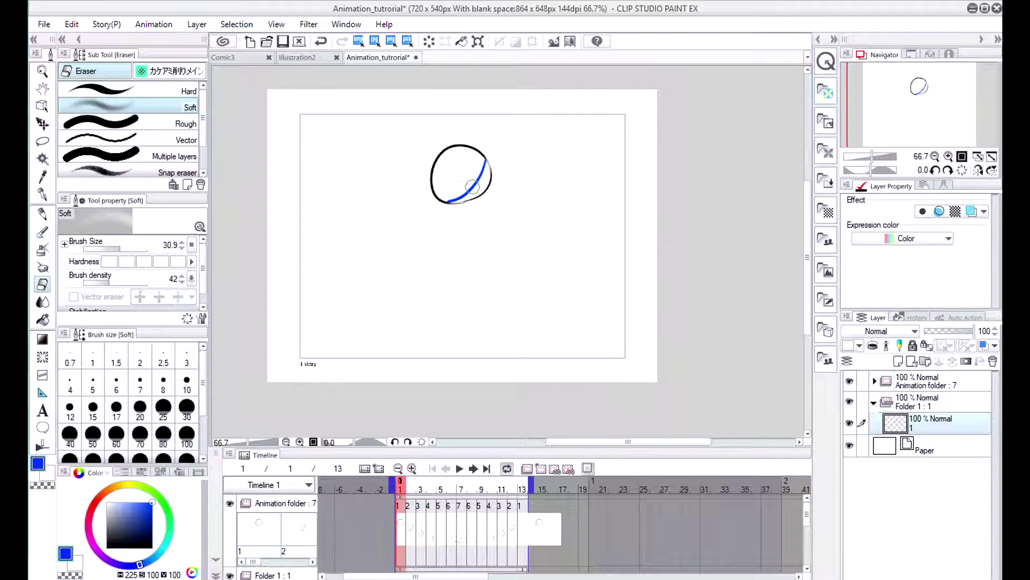
{"action": "key", "text": "ctrl+z"}
{"action": "left_click", "coordinate": [128, 90]}
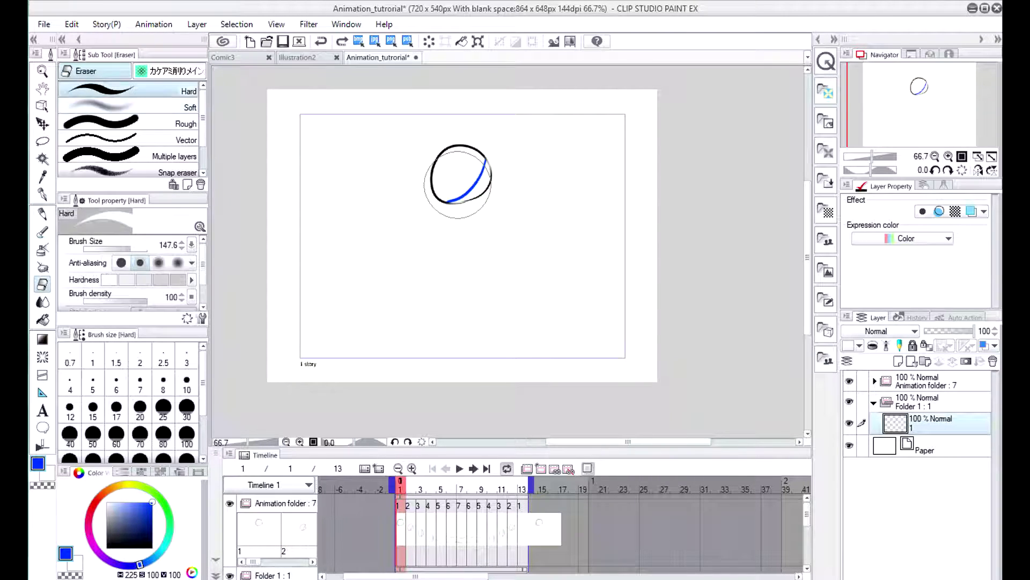
{"action": "left_click_drag", "start_coordinate": [471, 181], "coordinate": [485, 163]}
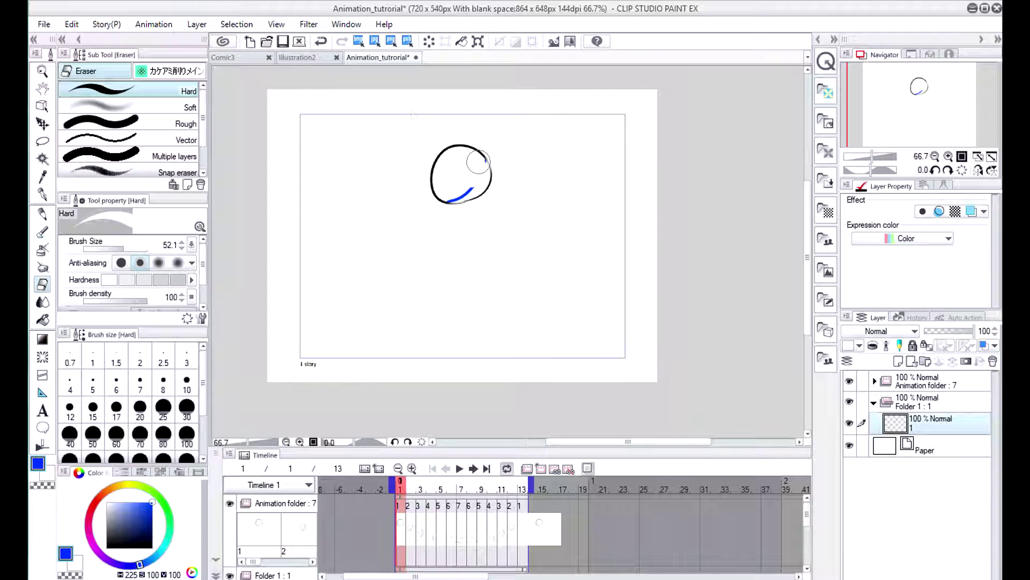
{"action": "left_click", "coordinate": [321, 41]}
{"action": "left_click", "coordinate": [321, 41]}
{"action": "scroll", "coordinate": [459, 183], "scroll_direction": "up", "scroll_amount": 3}
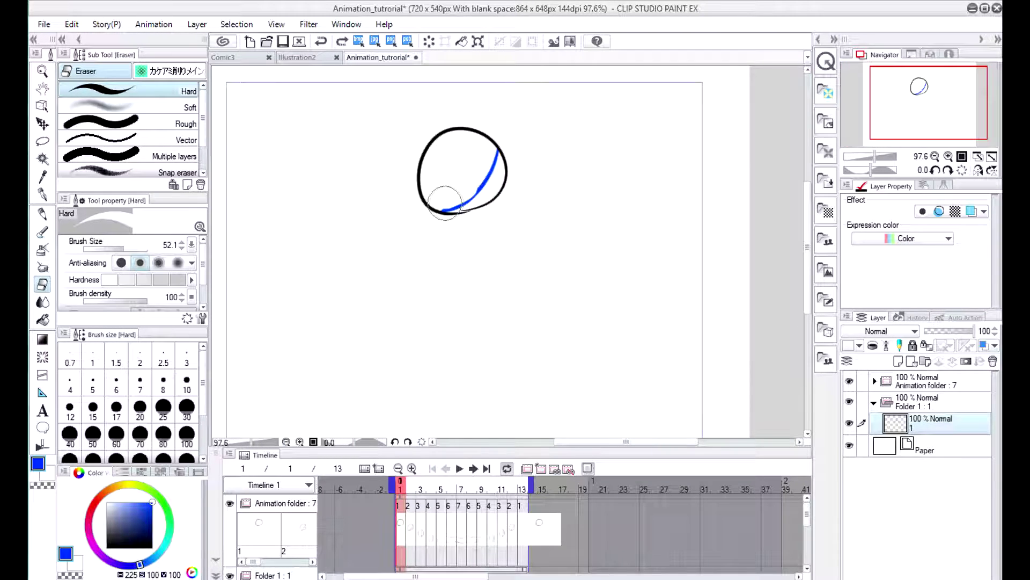
{"action": "mouse_move", "coordinate": [449, 205]}
{"action": "left_mouse_down"}
{"action": "mouse_move", "coordinate": [493, 156]}
{"action": "mouse_move", "coordinate": [444, 195]}
{"action": "mouse_move", "coordinate": [449, 207]}
{"action": "mouse_move", "coordinate": [460, 203]}
{"action": "left_mouse_up"}
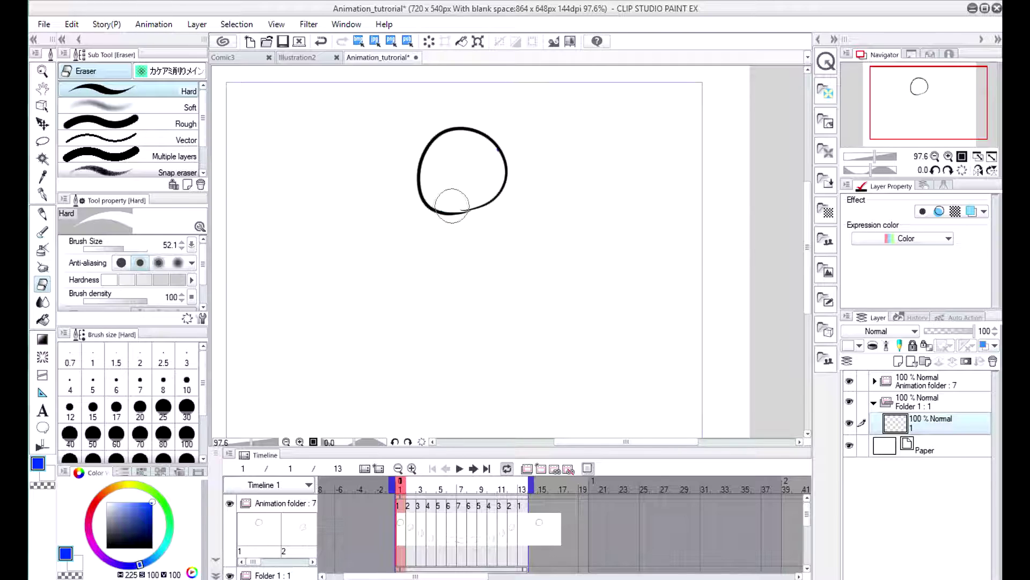
Check the lower folder's cel for leftover strokes by briefly hiding the ball's animation folder and showing it again.
{"action": "left_click", "coordinate": [875, 382]}
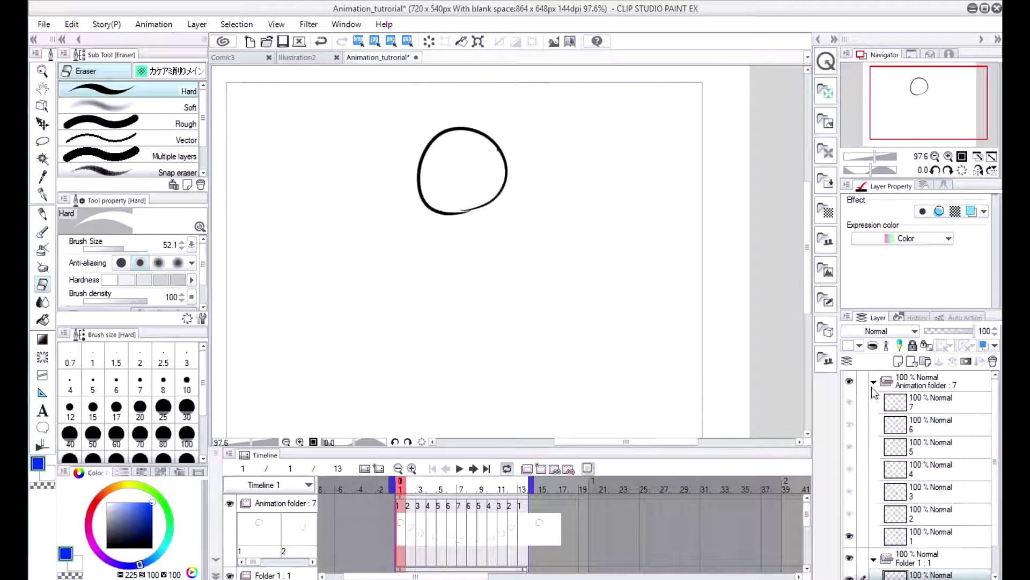
{"action": "left_click", "coordinate": [874, 382]}
{"action": "left_click", "coordinate": [849, 381]}
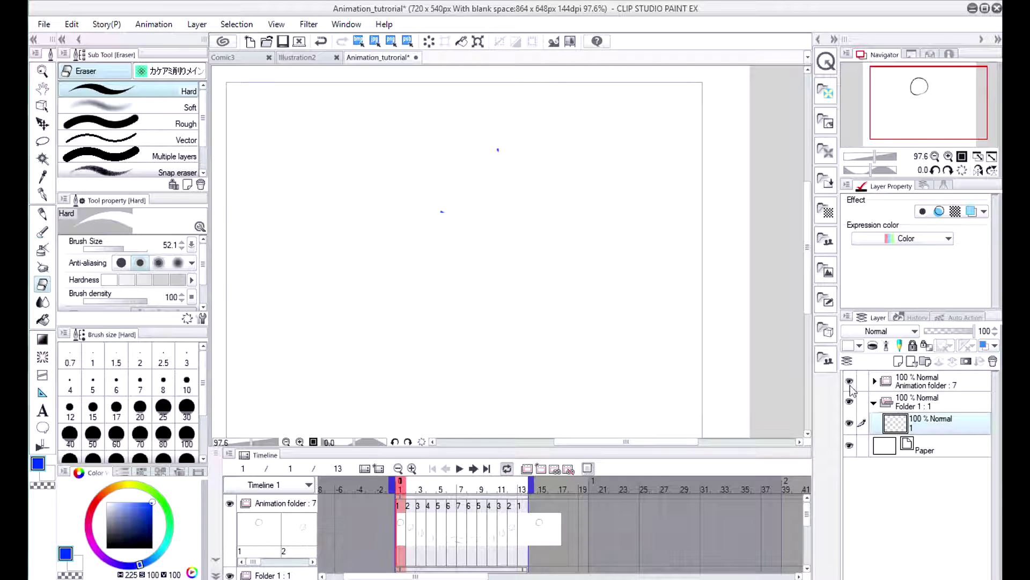
{"action": "left_click", "coordinate": [849, 381]}
Return to the G-pen and undo both the erasing and the blue shading line on the lower folder's frame 1 cel.
{"action": "left_click", "coordinate": [42, 194]}
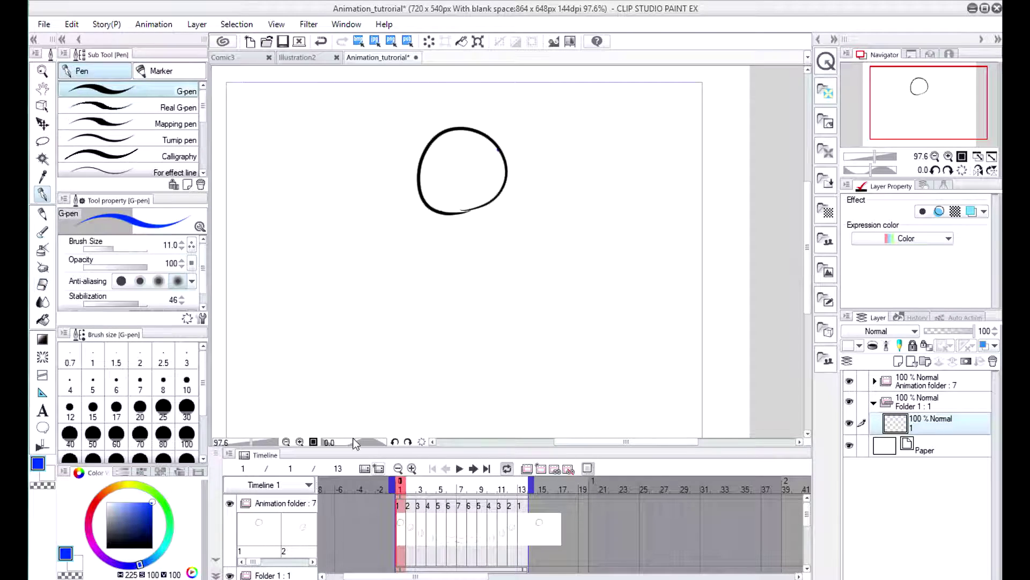
{"action": "left_click", "coordinate": [874, 382]}
{"action": "left_click", "coordinate": [321, 42]}
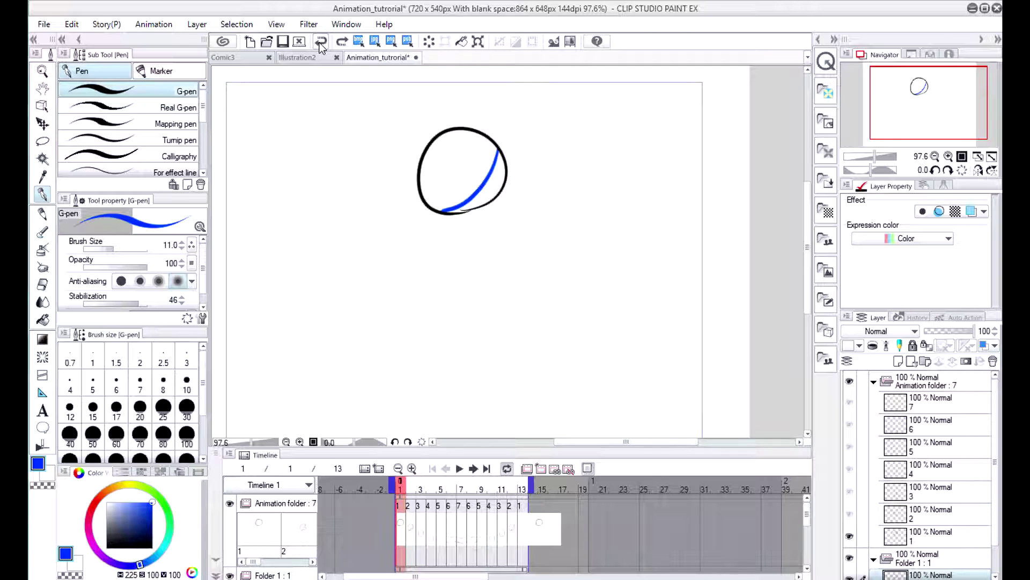
{"action": "left_click", "coordinate": [321, 43]}
{"action": "left_click", "coordinate": [873, 381]}
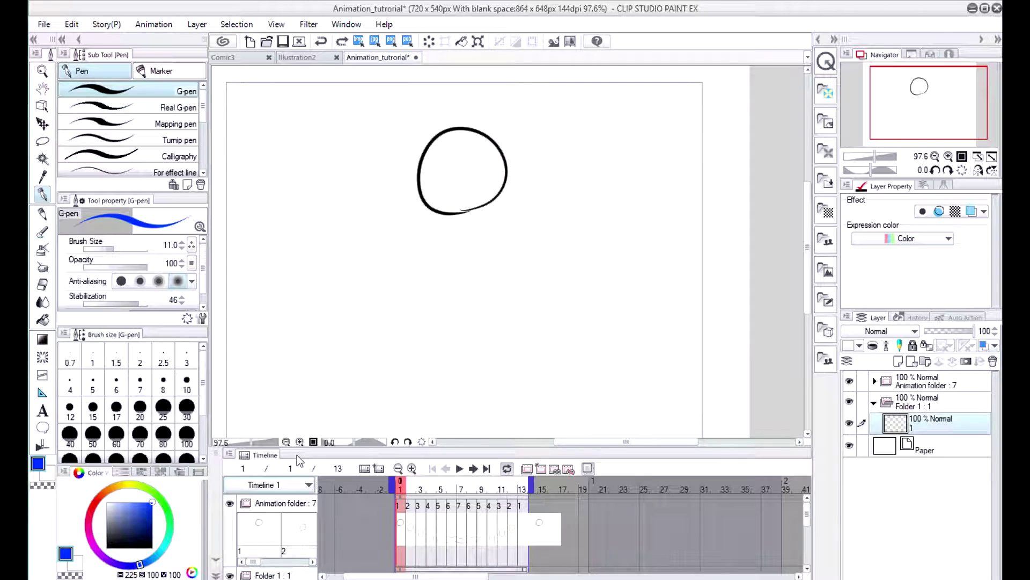
Draw a curved blue shading line inside the ball on frames 1 to 4 of the lower folder, creating a new cel for each frame.
{"action": "left_click_drag", "start_coordinate": [806, 512], "coordinate": [806, 533]}
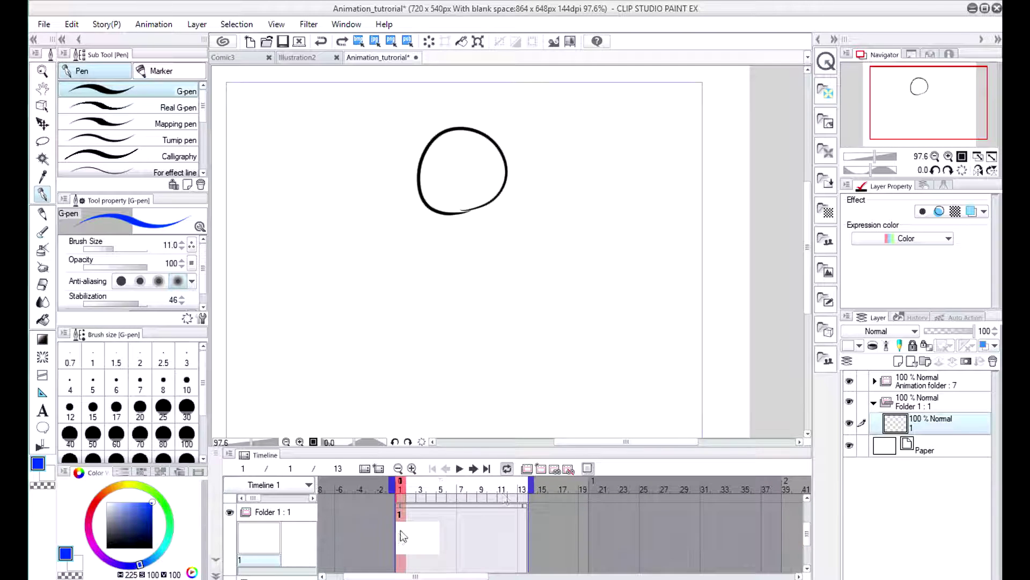
{"action": "left_click_drag", "start_coordinate": [496, 149], "coordinate": [457, 207]}
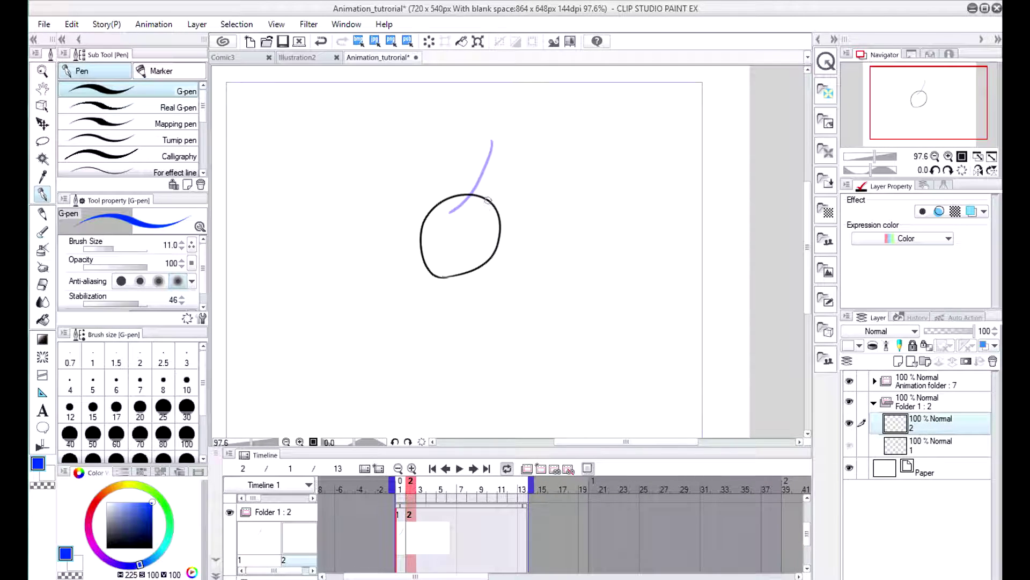
{"action": "left_click_drag", "start_coordinate": [488, 199], "coordinate": [451, 276]}
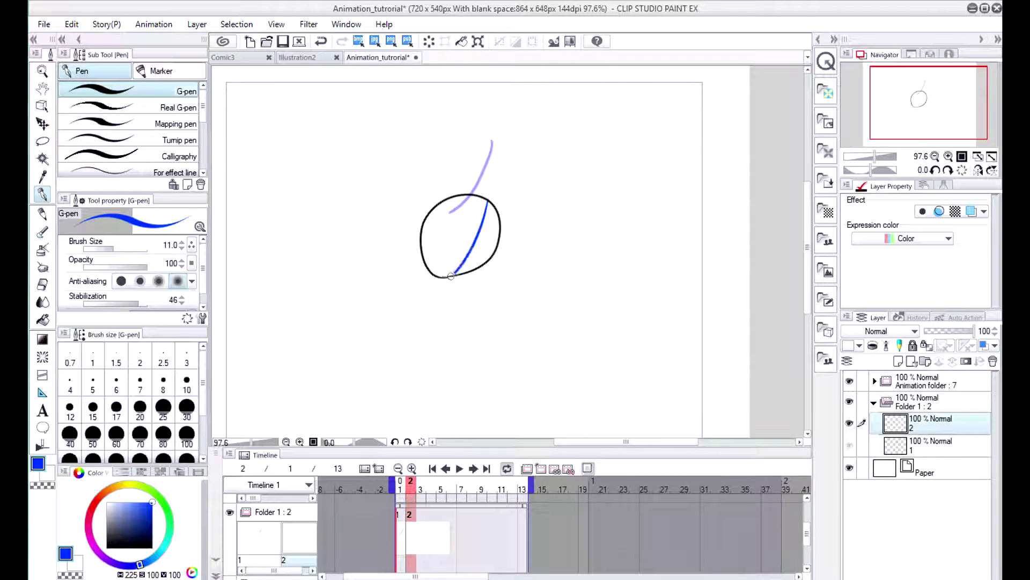
{"action": "left_click", "coordinate": [541, 469]}
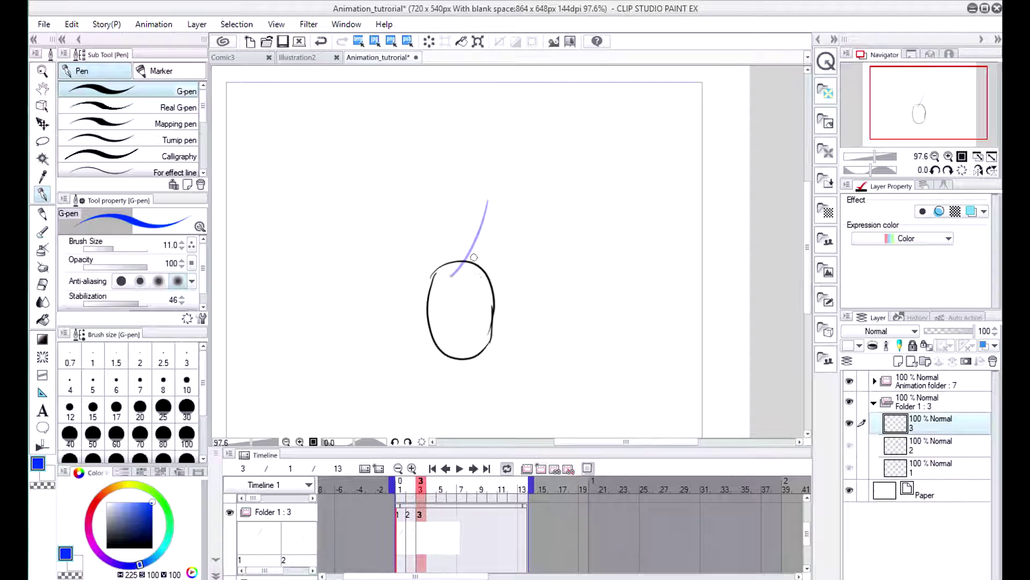
{"action": "left_click_drag", "start_coordinate": [484, 268], "coordinate": [458, 356]}
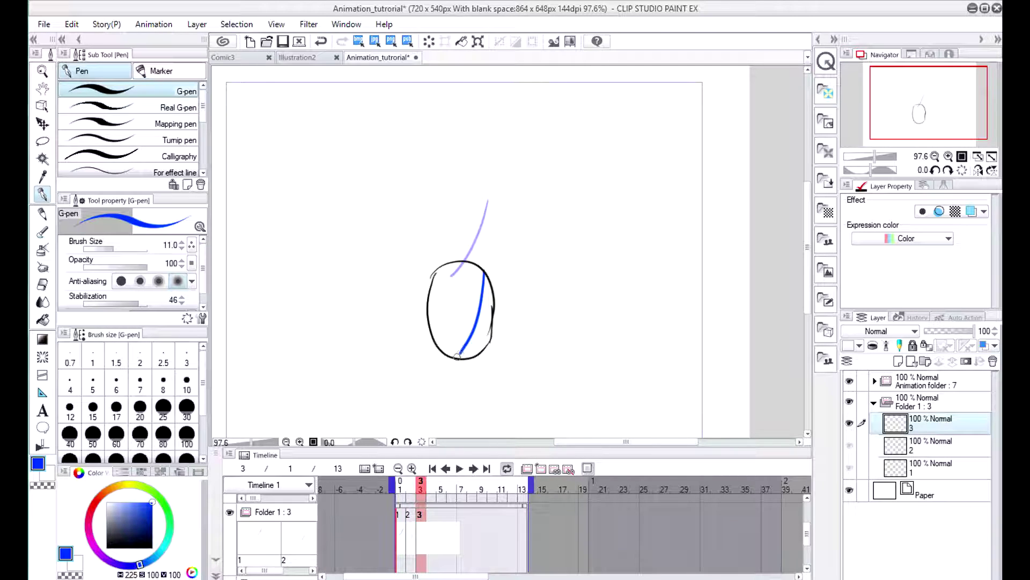
{"action": "left_click", "coordinate": [541, 470]}
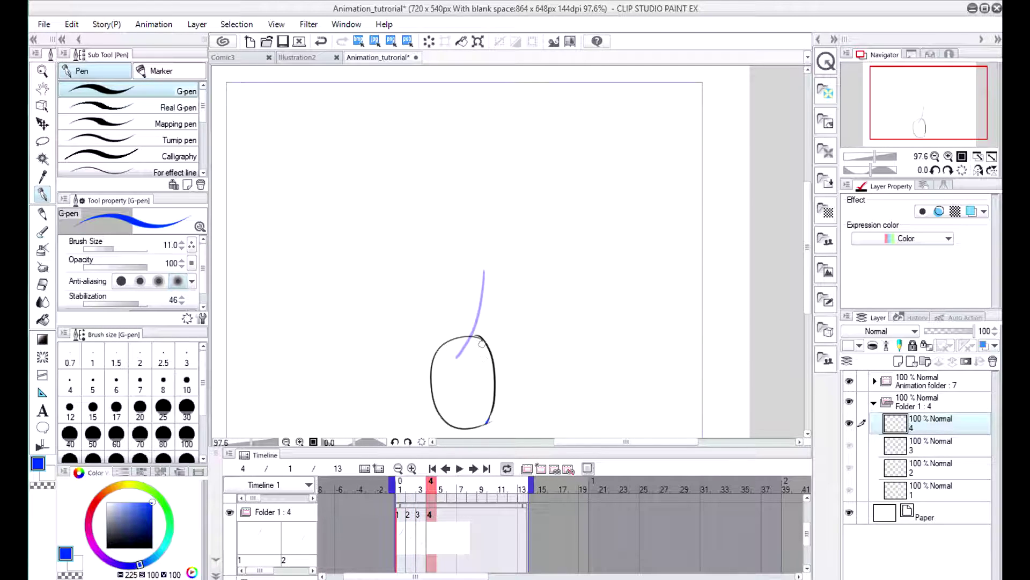
{"action": "left_click_drag", "start_coordinate": [480, 336], "coordinate": [460, 424]}
Add cels on frames 5, 6 and 7 of the lower folder and draw the blue shading line inside the ball on each.
{"action": "left_click", "coordinate": [541, 468]}
{"action": "left_click_drag", "start_coordinate": [483, 357], "coordinate": [458, 441]}
{"action": "scroll", "coordinate": [464, 418], "scroll_direction": "down", "scroll_amount": 1}
{"action": "scroll", "coordinate": [466, 416], "scroll_direction": "down", "scroll_amount": 1}
{"action": "left_click", "coordinate": [541, 469]}
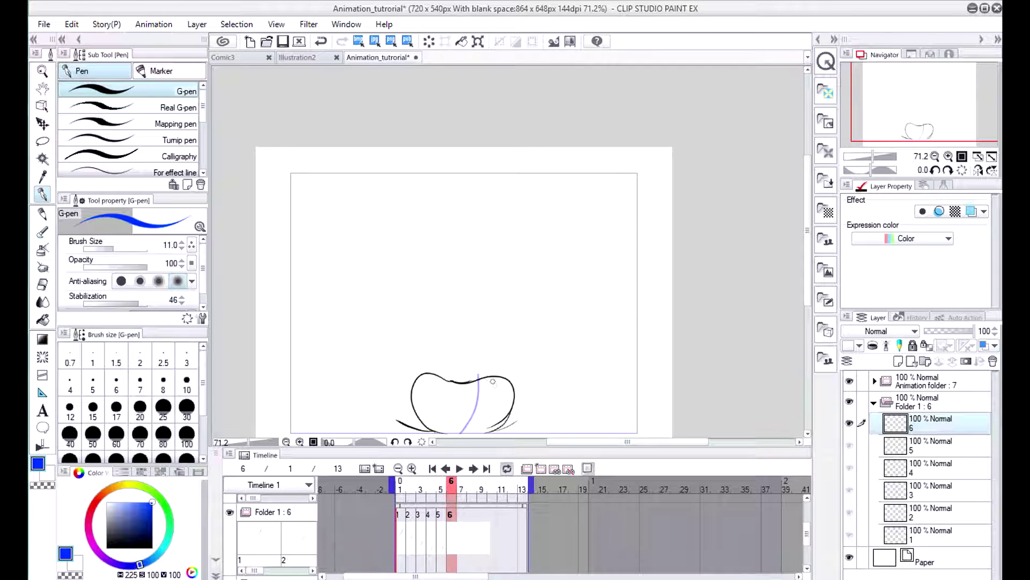
{"action": "left_click", "coordinate": [321, 42]}
{"action": "left_click", "coordinate": [540, 469]}
{"action": "left_click", "coordinate": [987, 519]}
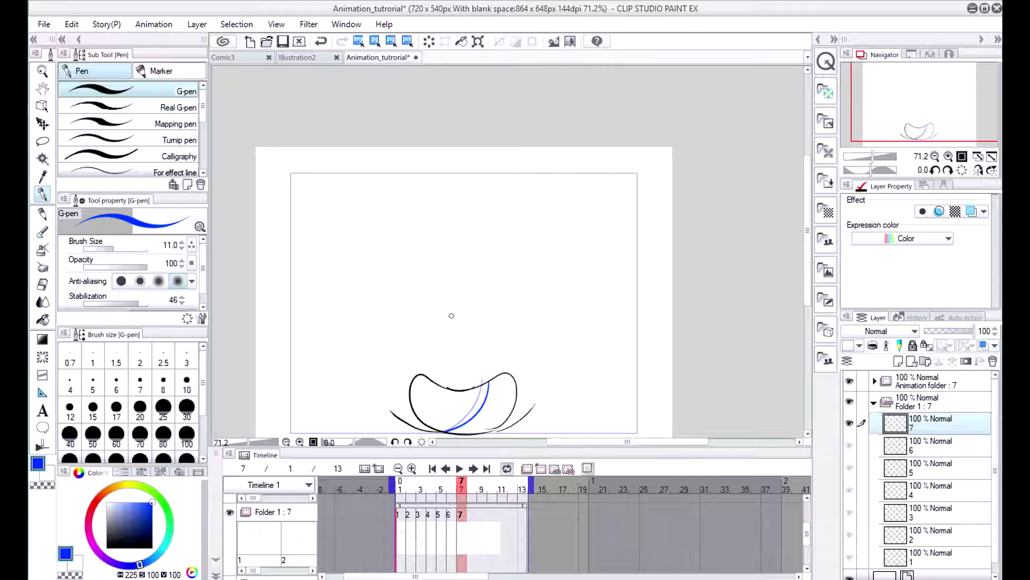
Assign the existing shading cels 6, 5 and 4 to frames 8, 9 and 10 of the lower folder.
{"action": "double_click", "coordinate": [474, 518]}
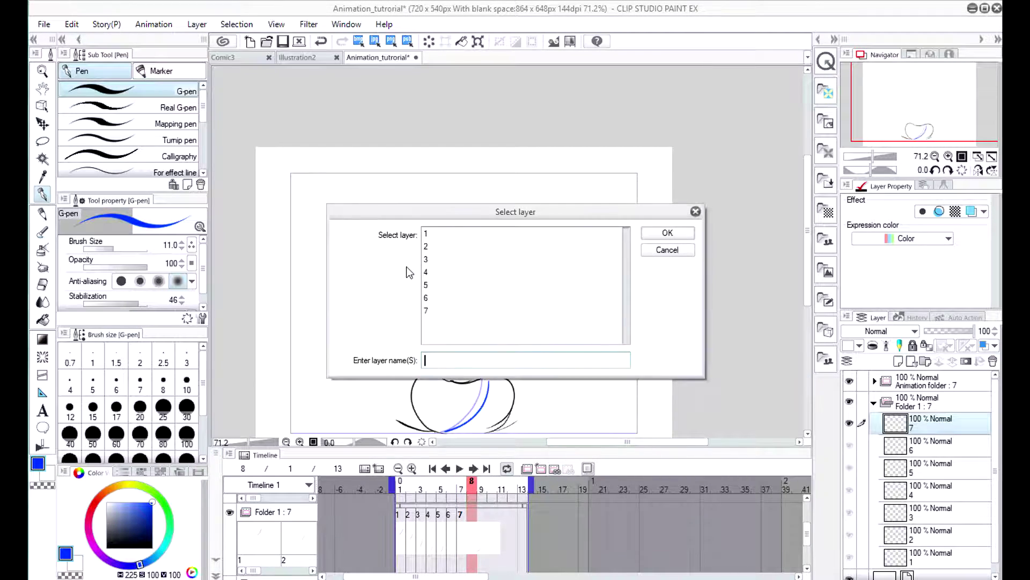
{"action": "left_click", "coordinate": [667, 232]}
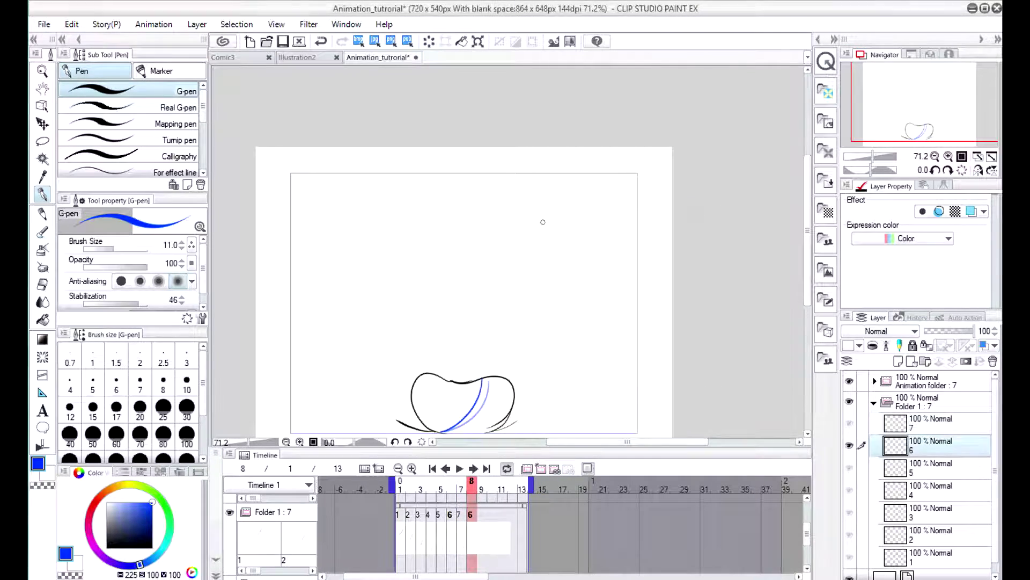
{"action": "left_click", "coordinate": [482, 512]}
{"action": "left_click", "coordinate": [555, 469]}
{"action": "left_click", "coordinate": [450, 285]}
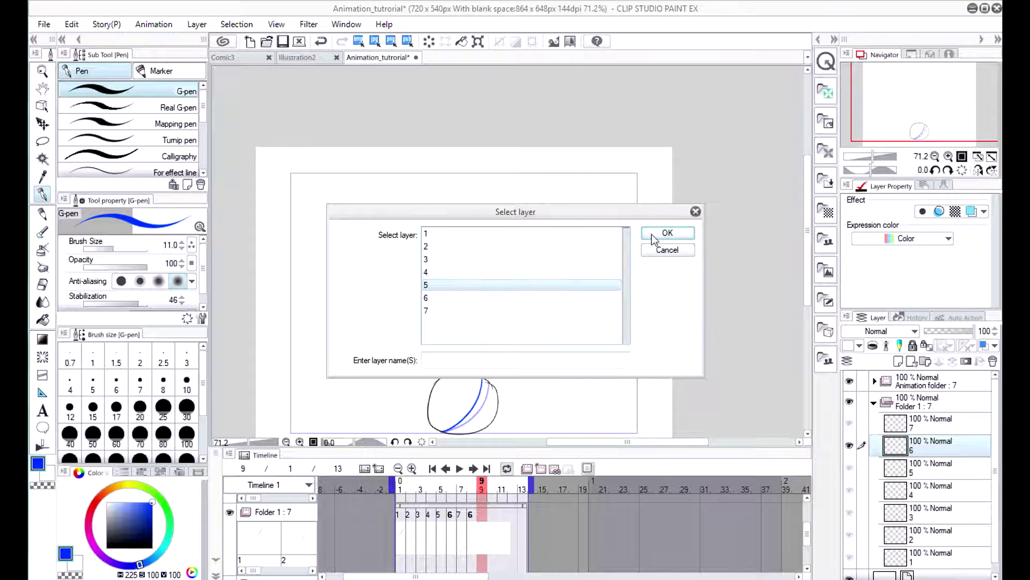
{"action": "left_click", "coordinate": [658, 233]}
{"action": "left_click", "coordinate": [492, 514]}
{"action": "key", "text": "Return"}
{"action": "left_click", "coordinate": [466, 264]}
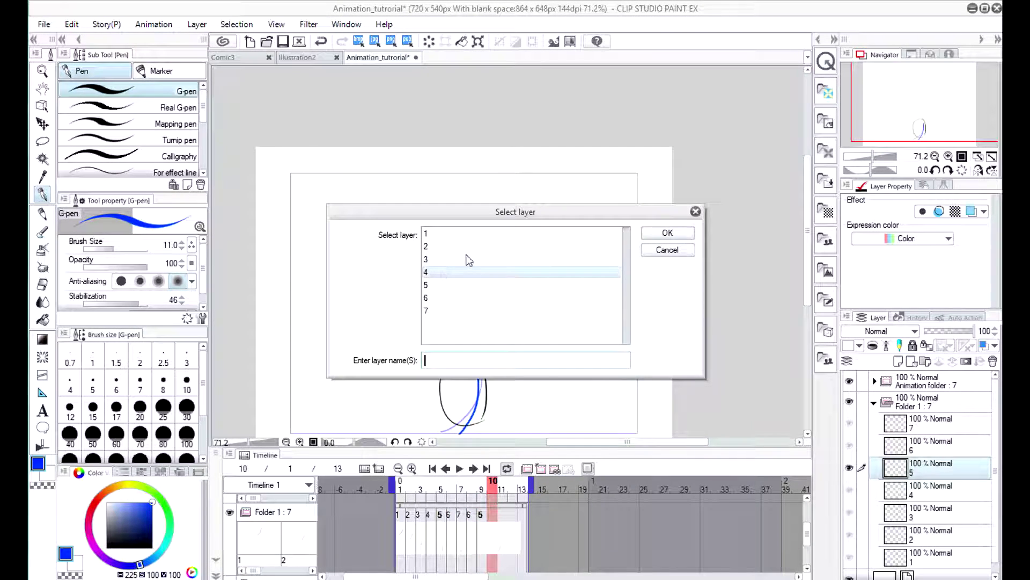
{"action": "left_click", "coordinate": [661, 232]}
Assign the existing shading cels 3, 2 and 1 to frames 11, 12 and 13 of the lower folder.
{"action": "key", "text": "Right"}
{"action": "key", "text": "Return"}
{"action": "left_click", "coordinate": [466, 262]}
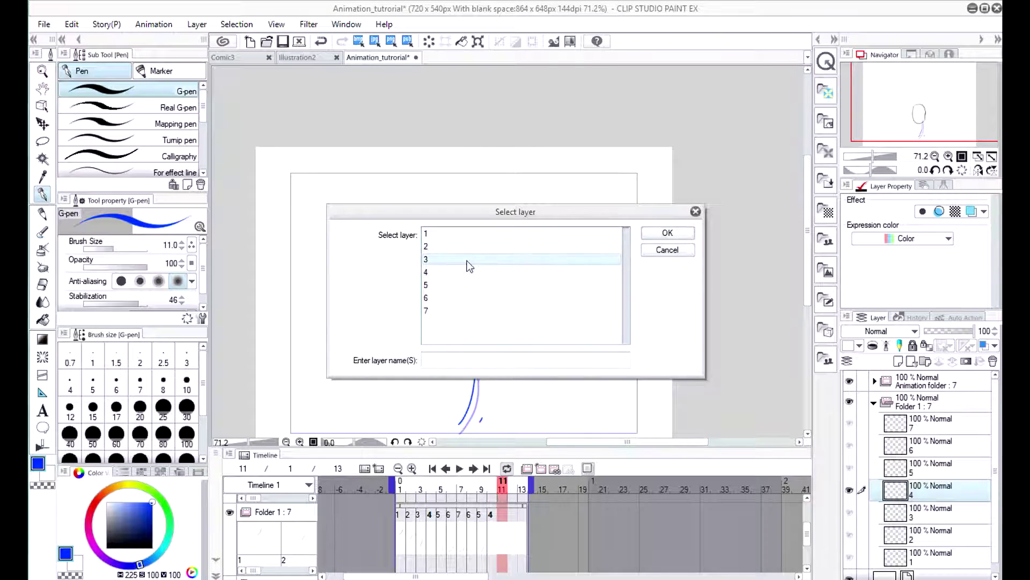
{"action": "left_click", "coordinate": [661, 232]}
{"action": "key", "text": "Right"}
{"action": "key", "text": "Return"}
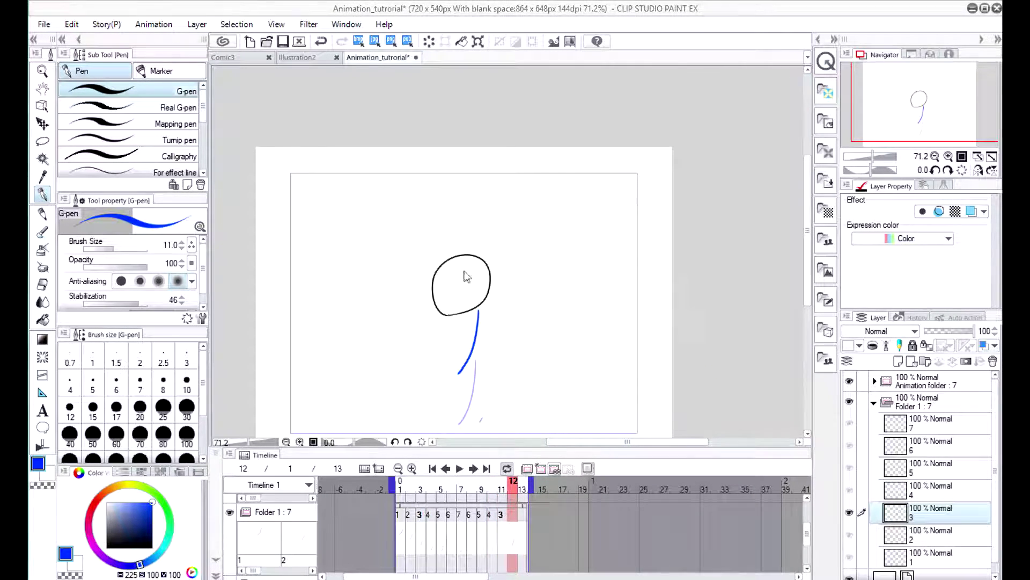
{"action": "left_click", "coordinate": [466, 246]}
{"action": "left_click", "coordinate": [661, 233]}
{"action": "key", "text": "Right"}
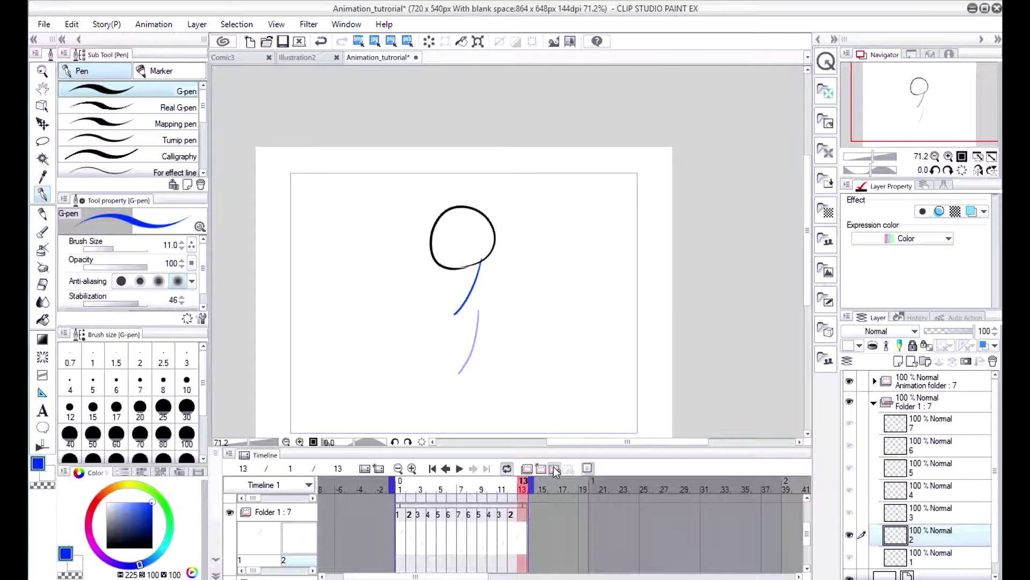
{"action": "key", "text": "Return"}
{"action": "left_click", "coordinate": [466, 233]}
{"action": "left_click", "coordinate": [667, 232]}
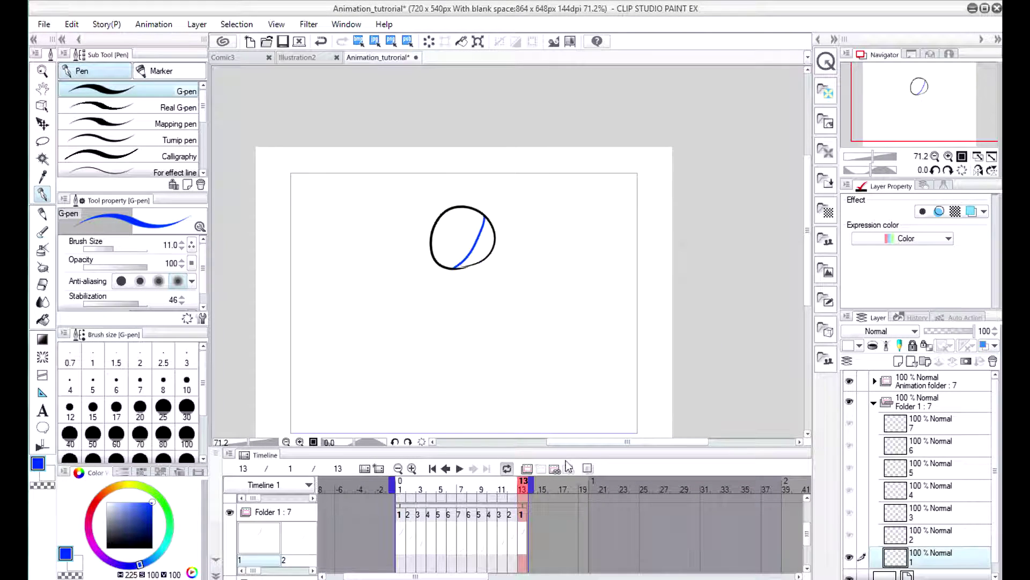
Play back the looping animation to check the blue shading lines, and collapse the shading folder.
{"action": "left_click", "coordinate": [460, 469]}
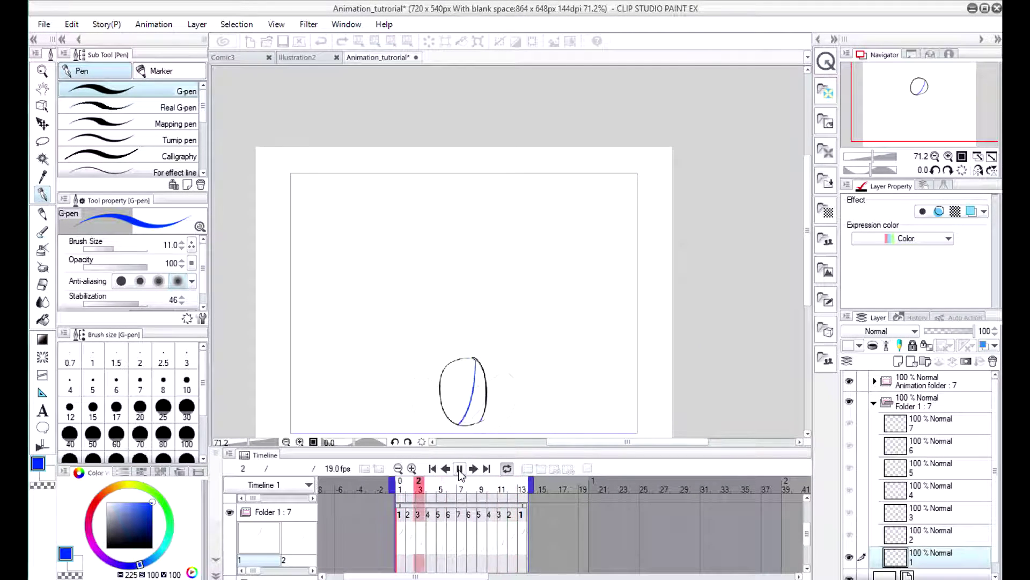
{"action": "left_click", "coordinate": [460, 469]}
{"action": "left_click", "coordinate": [874, 402]}
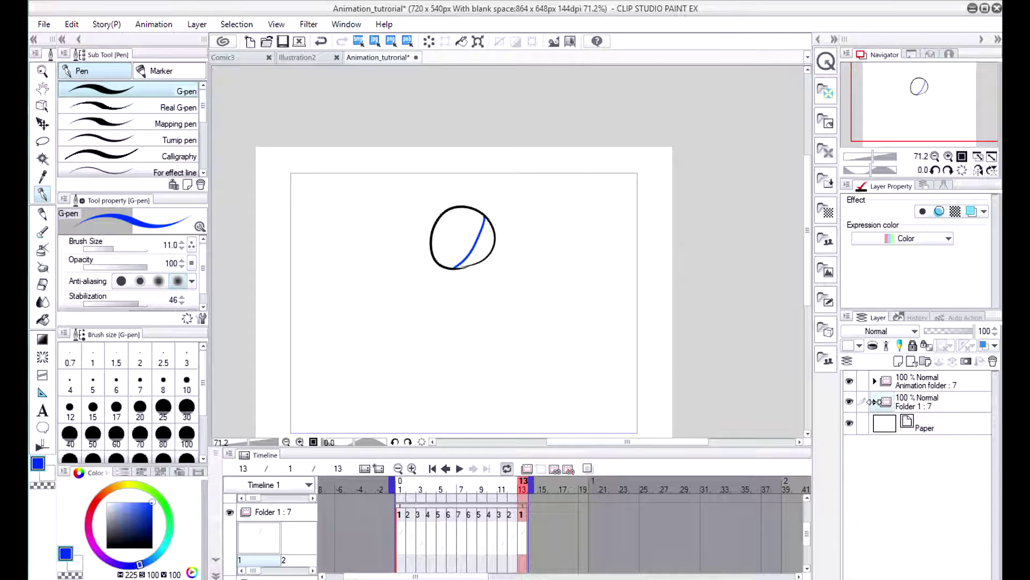
Add a third animation folder between the ball and shading folders and create a cel on its frame 1.
{"action": "left_click", "coordinate": [527, 469]}
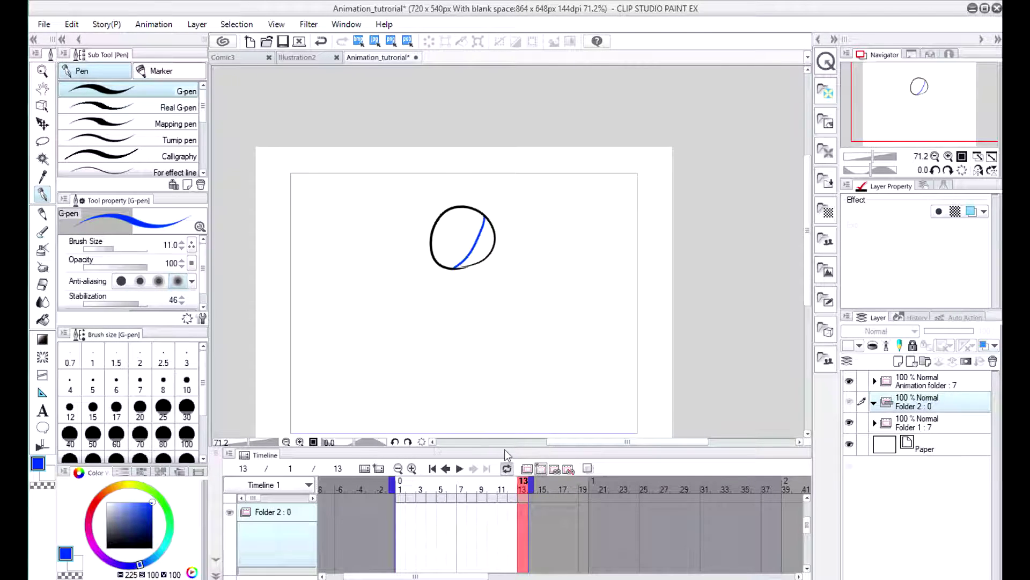
{"action": "left_click", "coordinate": [321, 41]}
{"action": "left_click", "coordinate": [398, 518]}
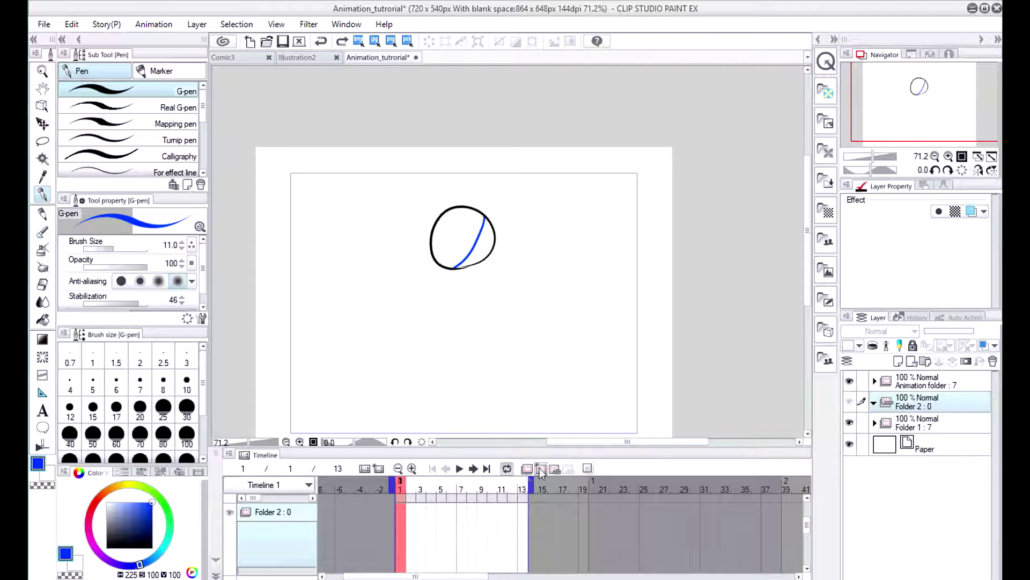
{"action": "left_click", "coordinate": [541, 471]}
Fill the ball on frame 1 with light red (H 3, S 62, V 100) using the Fill tool with Multiple referring enabled.
{"action": "left_click", "coordinate": [43, 320]}
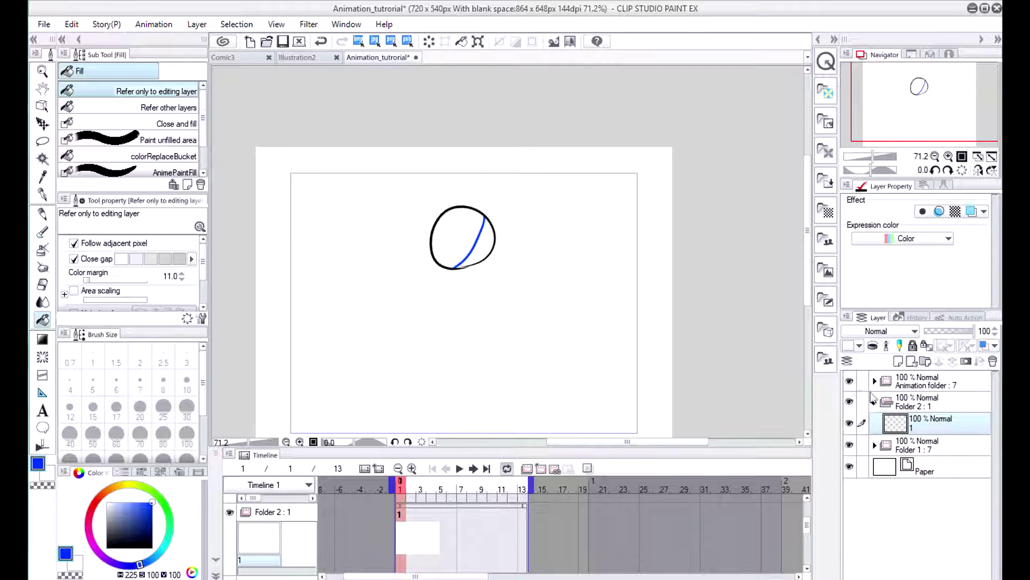
{"action": "left_click", "coordinate": [96, 502]}
{"action": "left_click", "coordinate": [134, 502]}
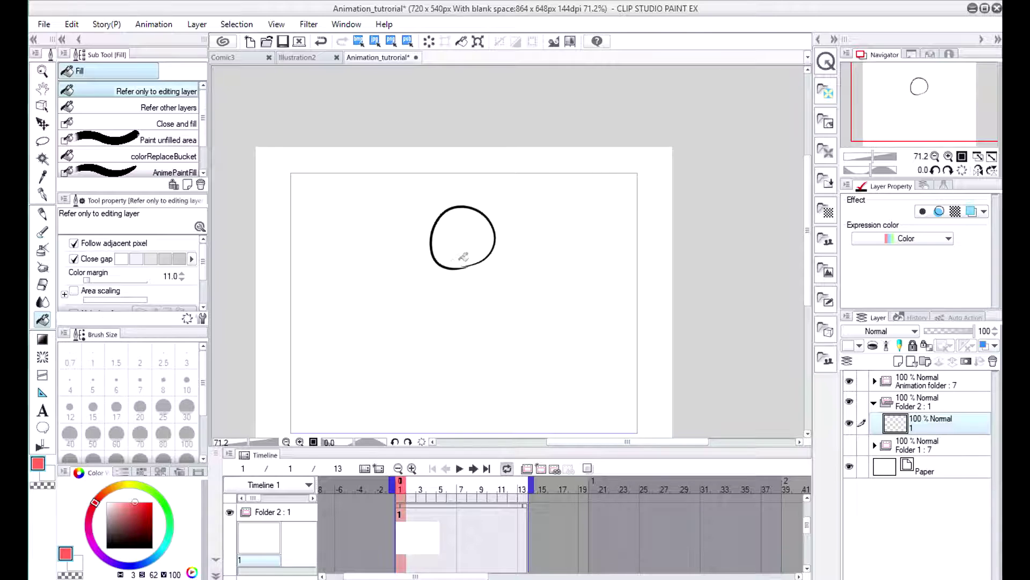
{"action": "left_click", "coordinate": [459, 244]}
{"action": "left_click", "coordinate": [321, 42]}
{"action": "scroll", "coordinate": [194, 279], "scroll_direction": "down", "scroll_amount": 2}
{"action": "left_click", "coordinate": [74, 275]}
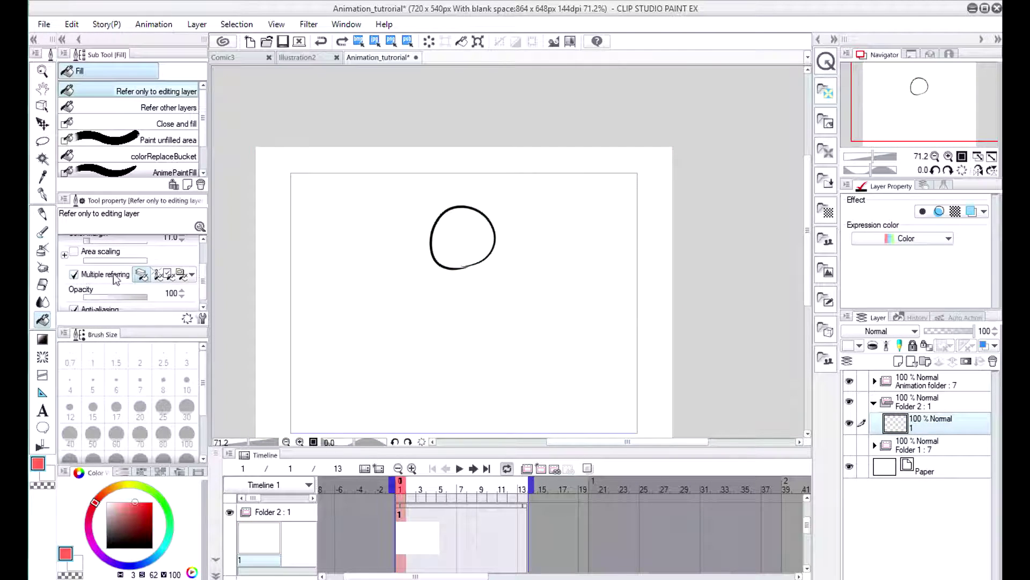
{"action": "left_click", "coordinate": [460, 232]}
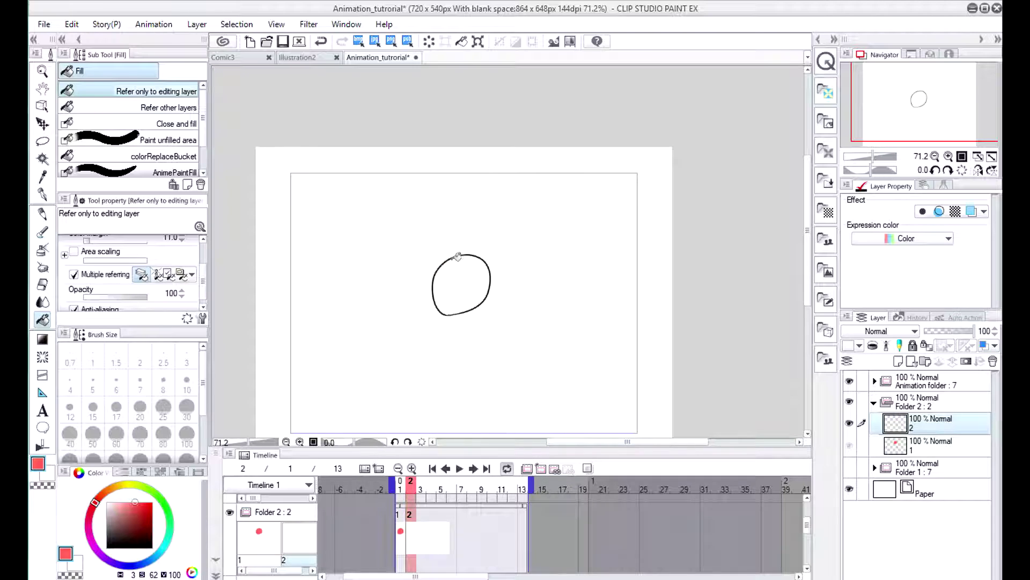
Fill the ball with the same light red on frames 2 to 5, using a new cel in the color folder for each.
{"action": "left_click", "coordinate": [460, 268]}
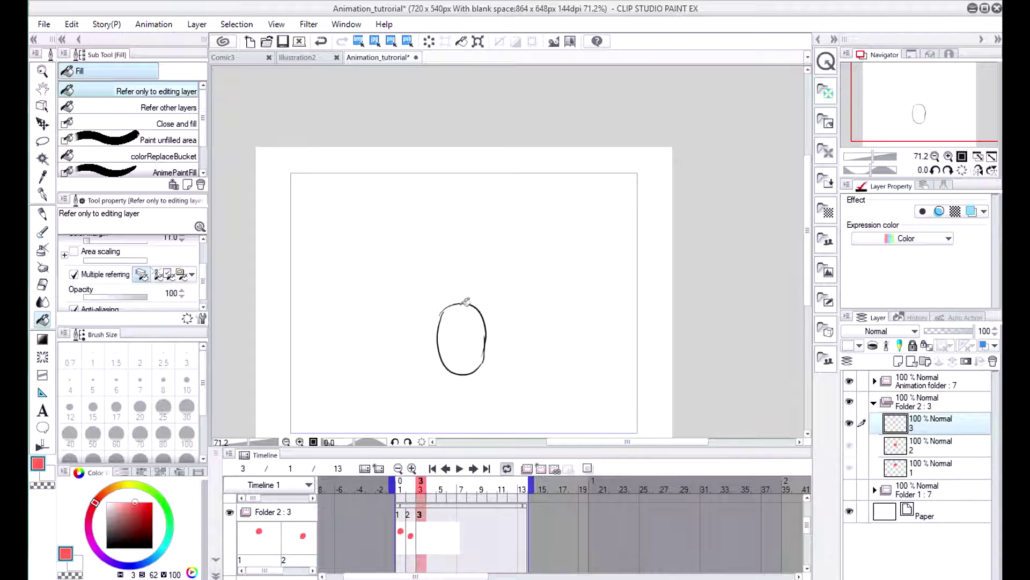
{"action": "left_click", "coordinate": [462, 333]}
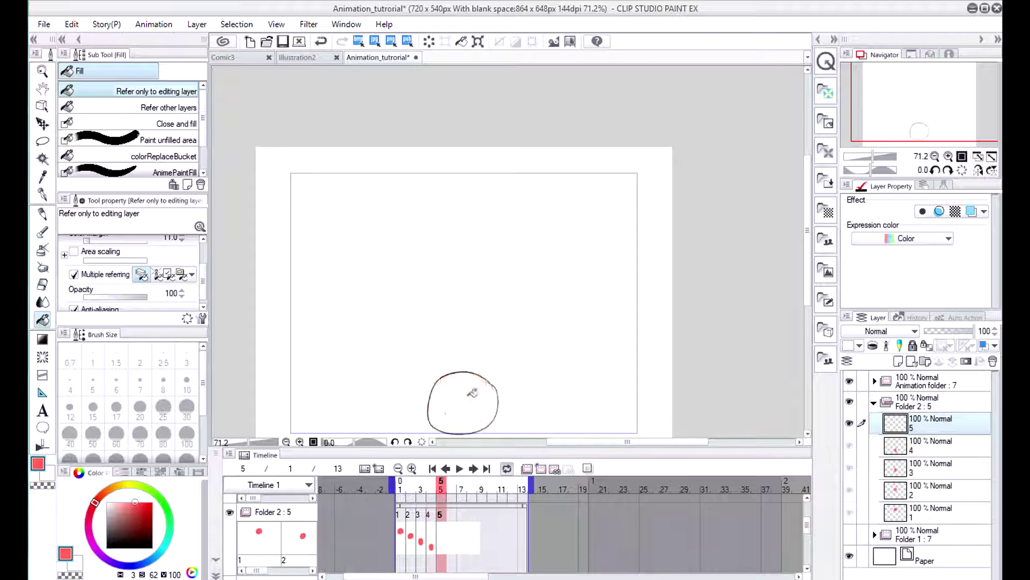
{"action": "left_click", "coordinate": [471, 396]}
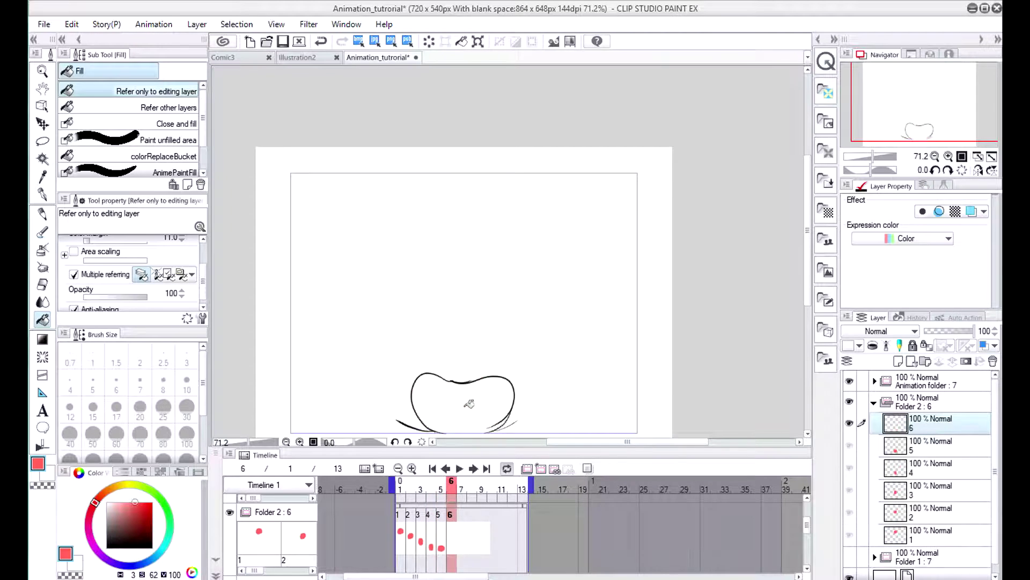
Try to fill the squashed ball on frame 6 with light red, and undo the fill and the added frame 7 cel.
{"action": "left_click", "coordinate": [465, 404]}
{"action": "left_click", "coordinate": [540, 468]}
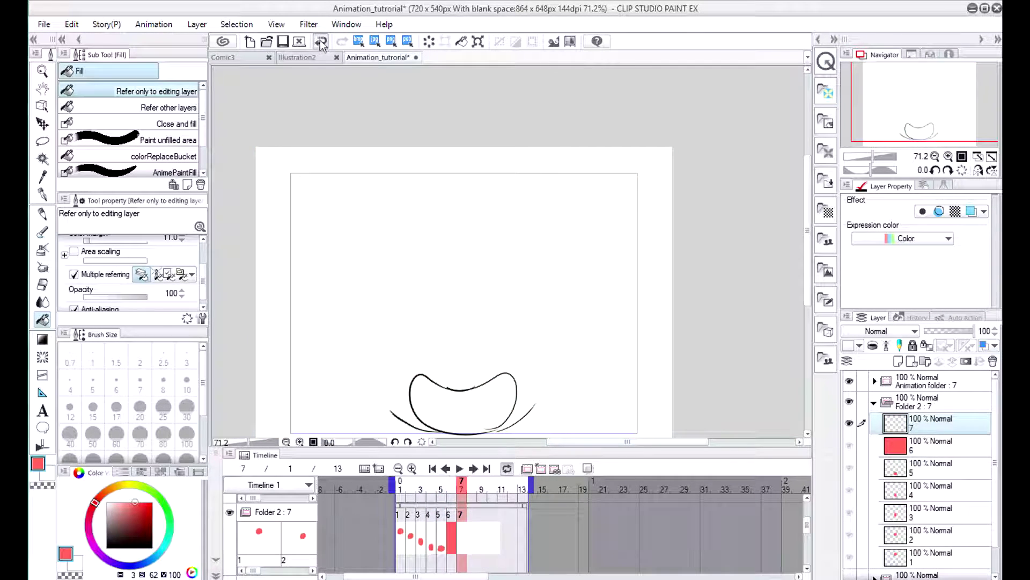
{"action": "left_click", "coordinate": [320, 41]}
{"action": "left_click", "coordinate": [321, 41]}
Close the gap at the squashed ball's lower right edge with a light red G-pen stroke and fill the shape on color cel 6.
{"action": "left_click", "coordinate": [42, 195]}
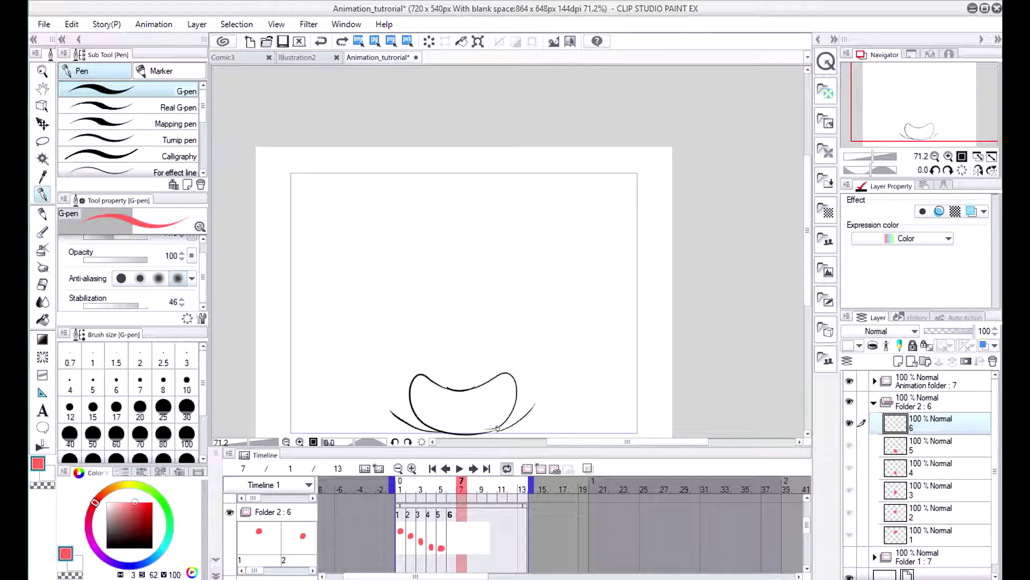
{"action": "left_click", "coordinate": [42, 319]}
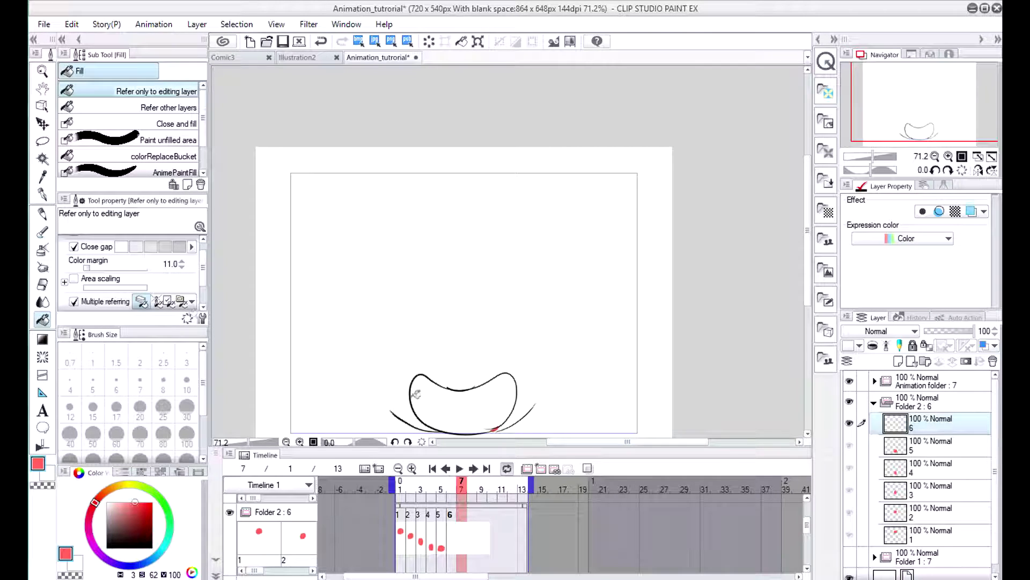
{"action": "left_click", "coordinate": [416, 394]}
Create a cel on frame 7 of the color folder and go back to frame 6 to compare its fill with the outline.
{"action": "key", "text": "ctrl+shift+alt+n"}
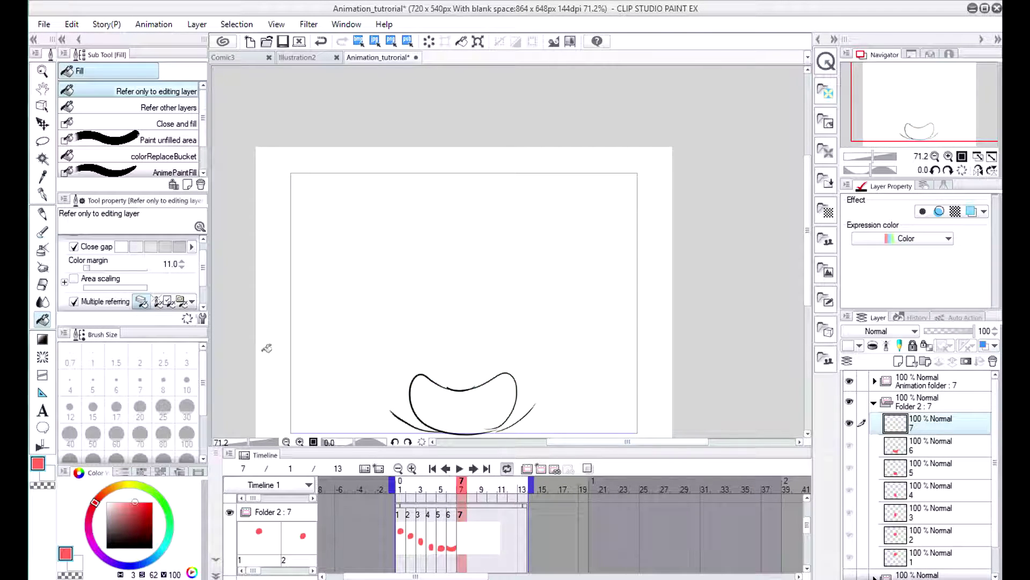
{"action": "mouse_move", "coordinate": [448, 527]}
{"action": "left_mouse_down"}
{"action": "mouse_move", "coordinate": [439, 529]}
{"action": "mouse_move", "coordinate": [458, 528]}
{"action": "left_mouse_up"}
{"action": "left_click", "coordinate": [458, 528]}
{"action": "left_click", "coordinate": [448, 527]}
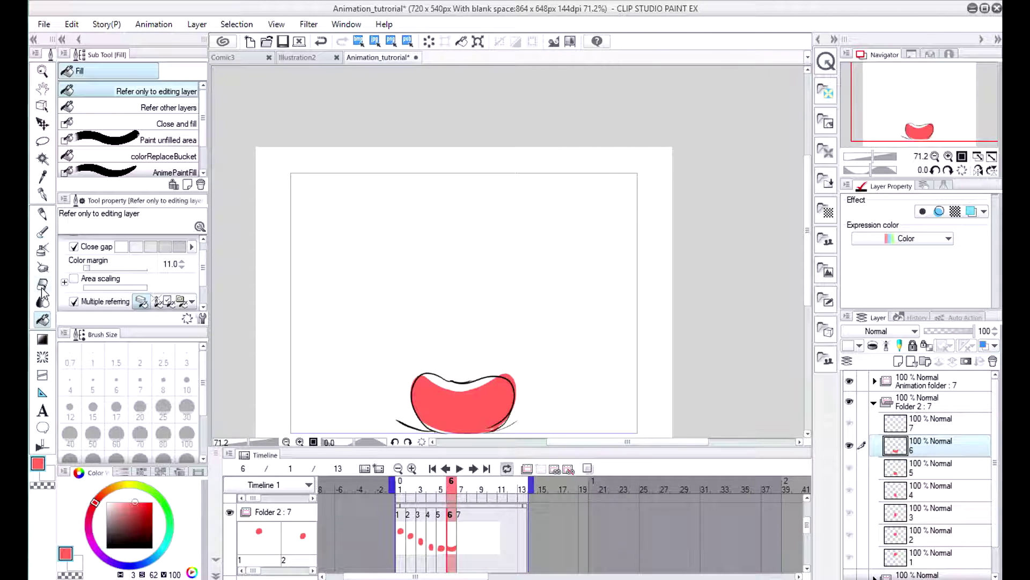
Clear color cel 6, close the squashed ball's bottom gap with a light red G-pen stroke, and refill the shape on frame 6.
{"action": "left_click", "coordinate": [429, 42]}
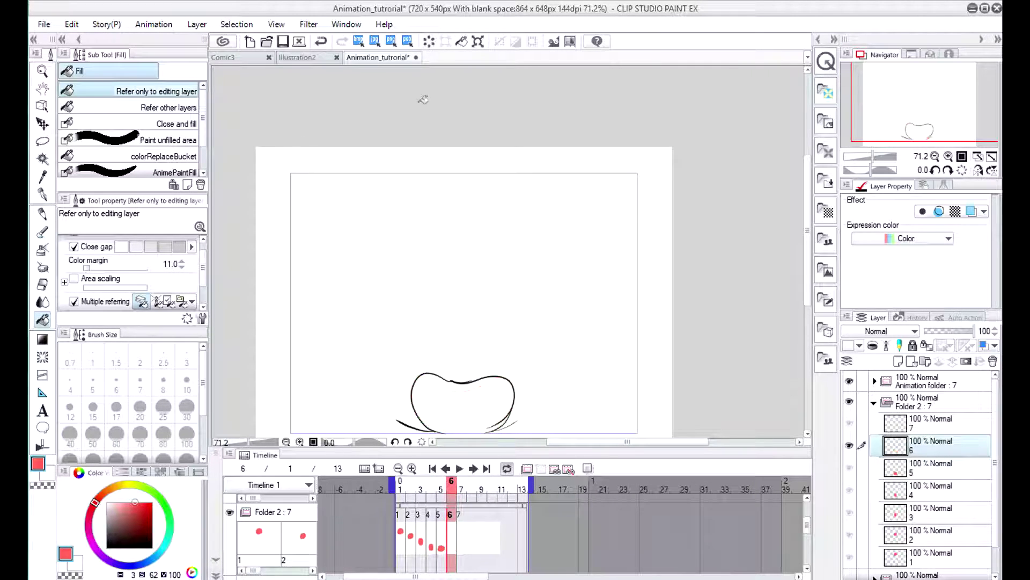
{"action": "left_click", "coordinate": [447, 390]}
{"action": "key", "text": "ctrl+z"}
{"action": "key", "text": "p"}
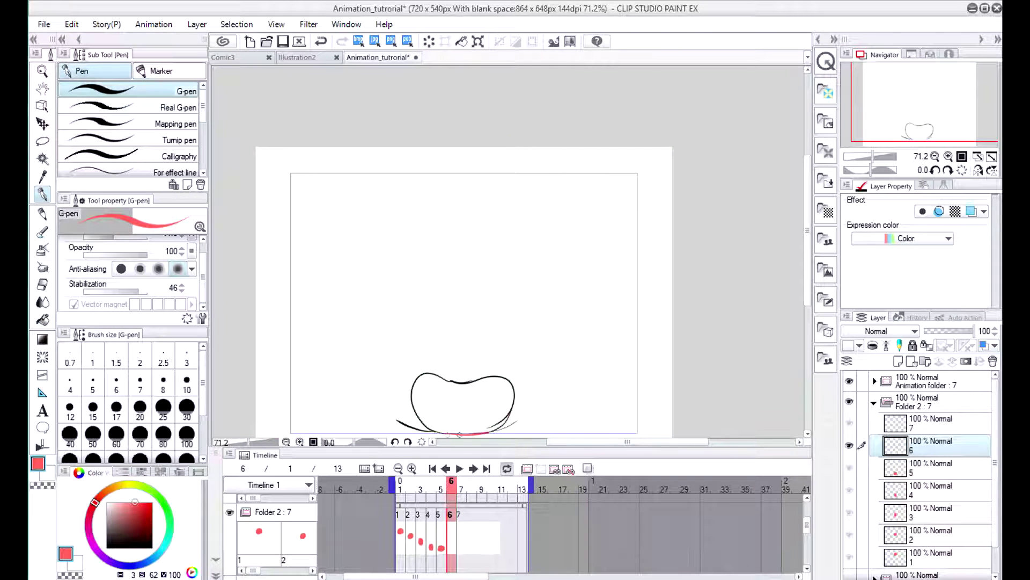
{"action": "left_click", "coordinate": [321, 42]}
{"action": "left_click", "coordinate": [44, 321]}
{"action": "left_click", "coordinate": [440, 405]}
Fill the squashed ball on frame 7 with light red and play back the animation.
{"action": "left_click", "coordinate": [460, 531]}
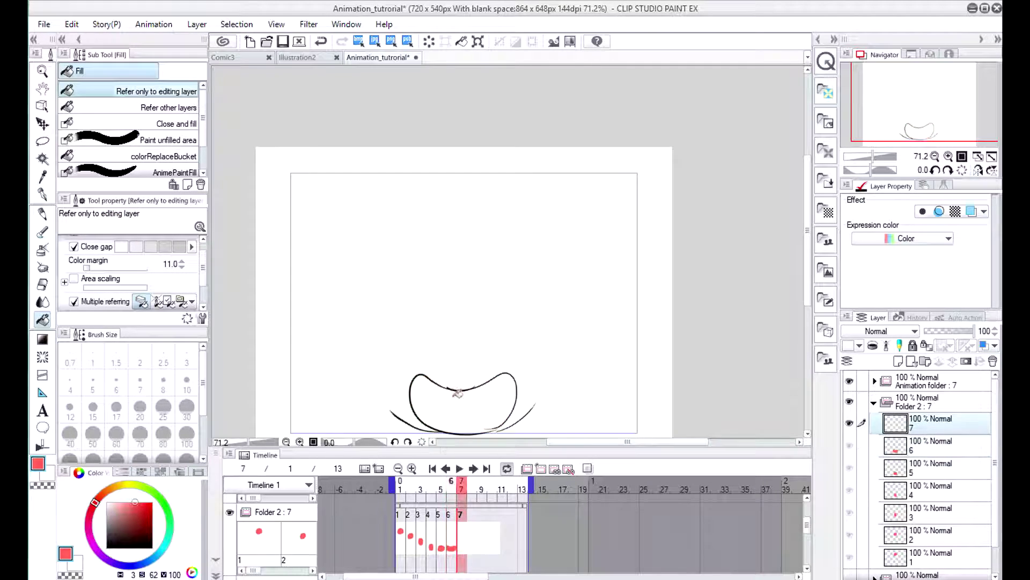
{"action": "left_click", "coordinate": [456, 399]}
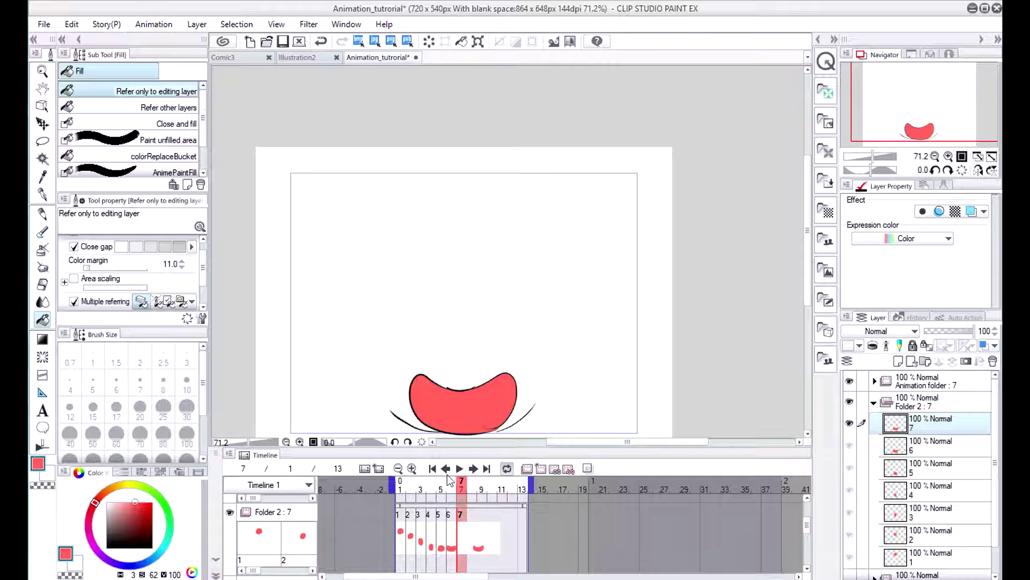
{"action": "left_click", "coordinate": [460, 469]}
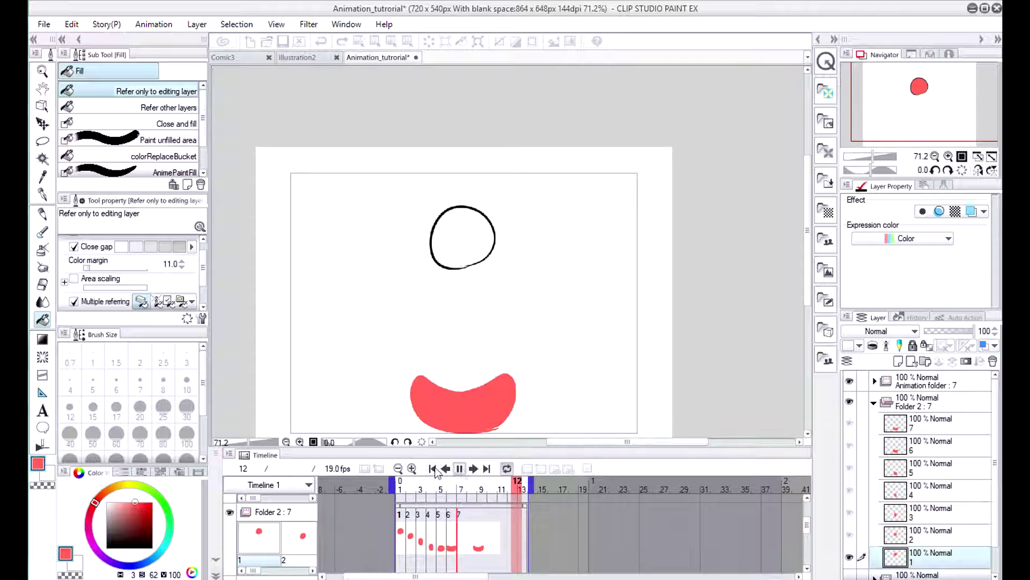
{"action": "left_click", "coordinate": [459, 469]}
{"action": "left_click", "coordinate": [433, 469]}
Reuse the existing color cels in Folder 2, assigning cel 6 to frame 8 and cel 5 to frame 9.
{"action": "left_click", "coordinate": [472, 531]}
{"action": "left_click", "coordinate": [555, 470]}
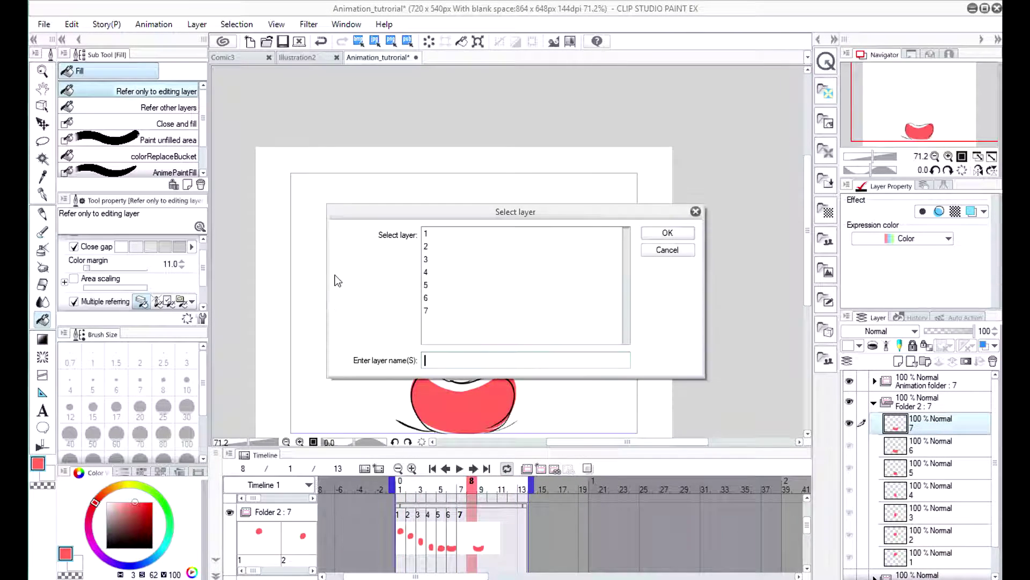
{"action": "double_click", "coordinate": [476, 292]}
{"action": "left_click", "coordinate": [481, 526]}
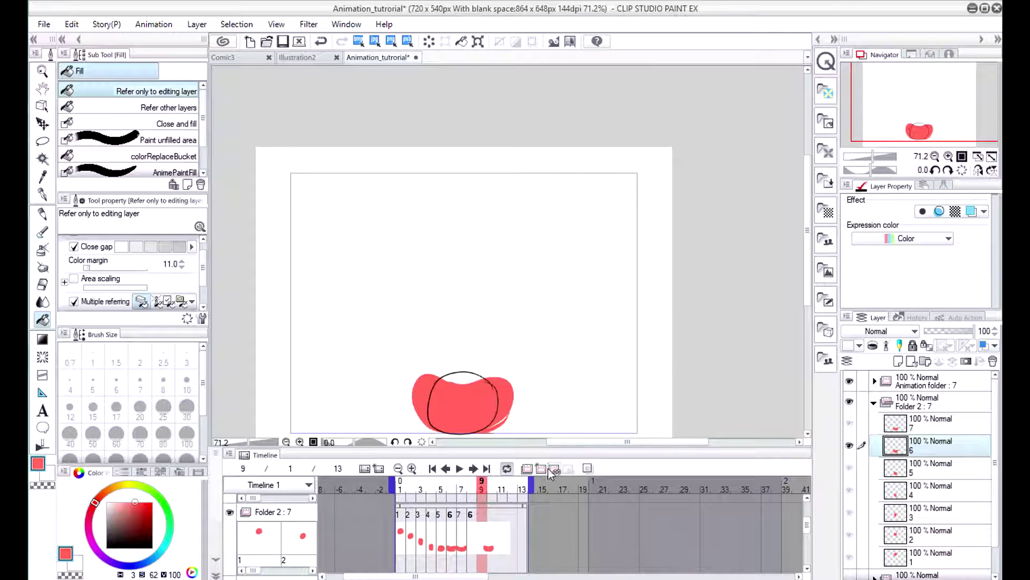
{"action": "left_click", "coordinate": [555, 471]}
{"action": "double_click", "coordinate": [430, 286]}
Assign color cel 4 to frame 10 and cel 3 to frame 11 in Folder 2.
{"action": "left_click", "coordinate": [491, 519]}
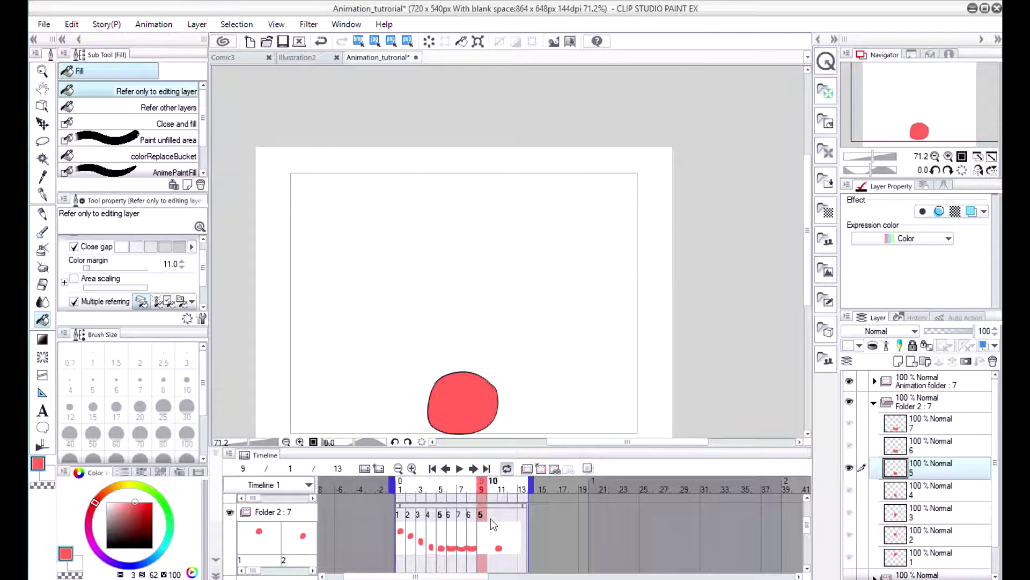
{"action": "left_click", "coordinate": [555, 470]}
{"action": "double_click", "coordinate": [429, 272]}
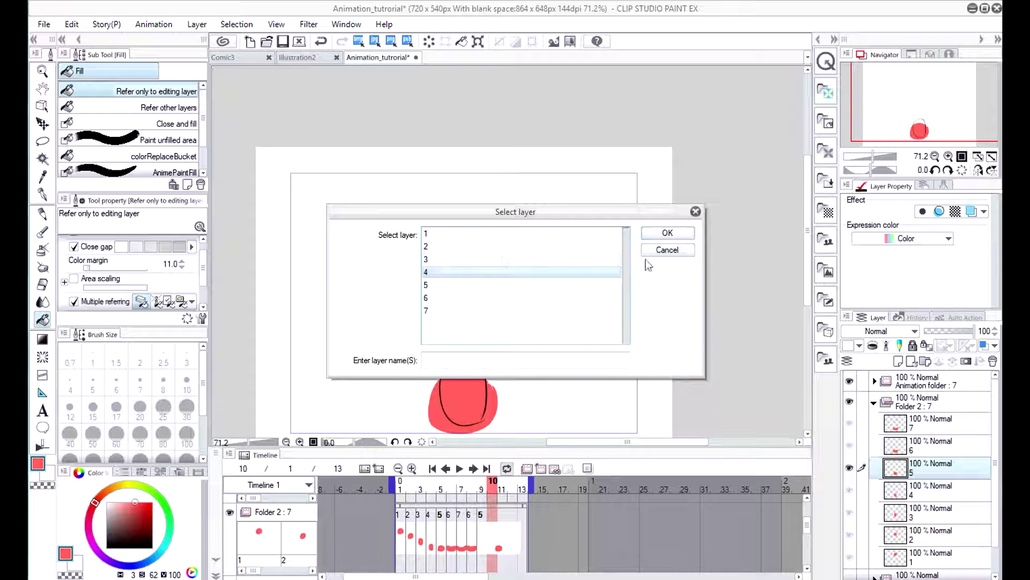
{"action": "left_click", "coordinate": [501, 503]}
{"action": "left_click", "coordinate": [555, 470]}
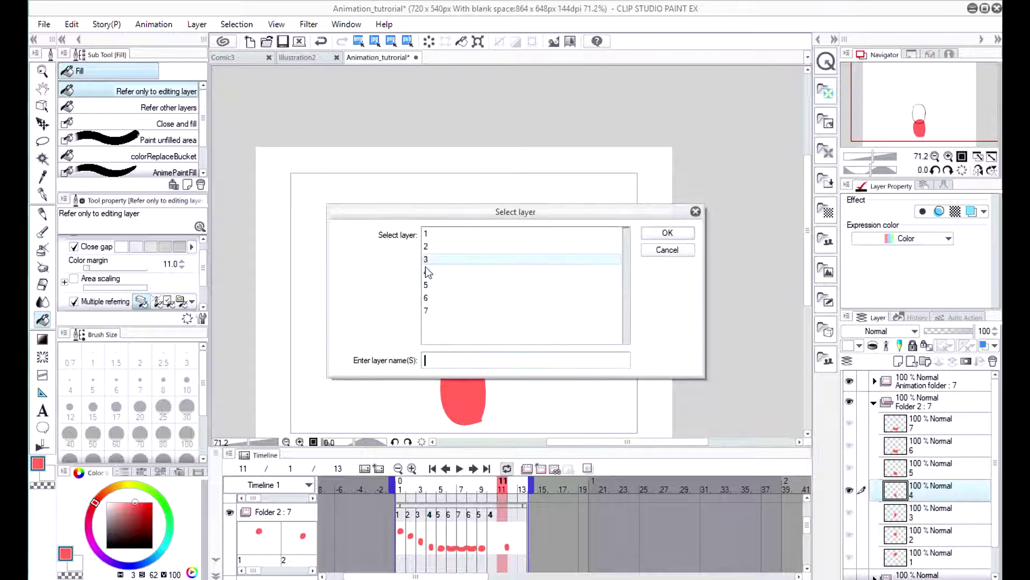
{"action": "double_click", "coordinate": [429, 260]}
Assign color cel 2 to frame 12 and cel 1 to frame 13 in Folder 2, and play back the loop.
{"action": "left_click", "coordinate": [513, 526]}
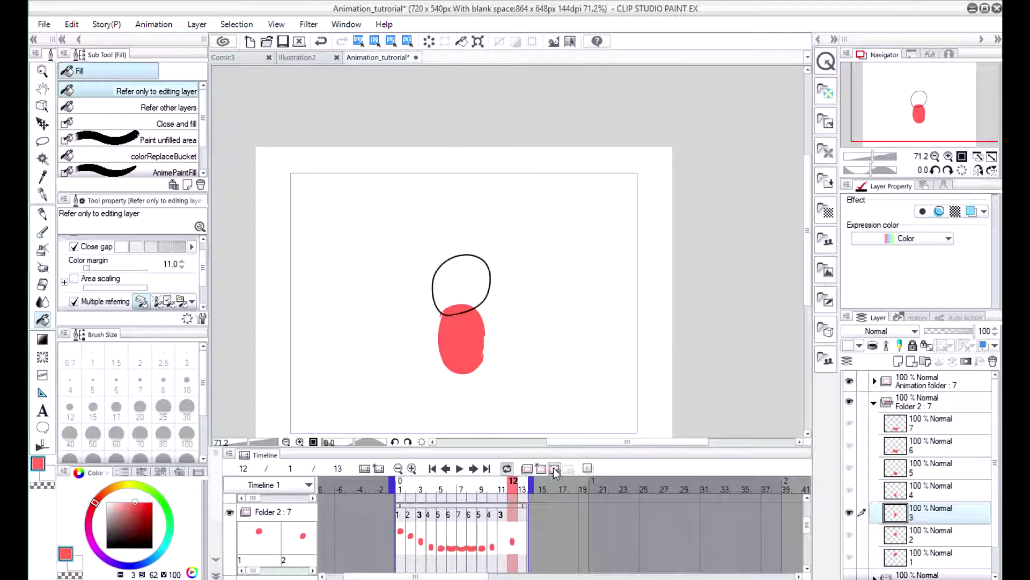
{"action": "left_click", "coordinate": [555, 470]}
{"action": "left_click", "coordinate": [435, 247]}
{"action": "left_click", "coordinate": [662, 233]}
{"action": "left_click", "coordinate": [523, 515]}
{"action": "left_click", "coordinate": [555, 470]}
{"action": "double_click", "coordinate": [430, 249]}
{"action": "left_click", "coordinate": [459, 469]}
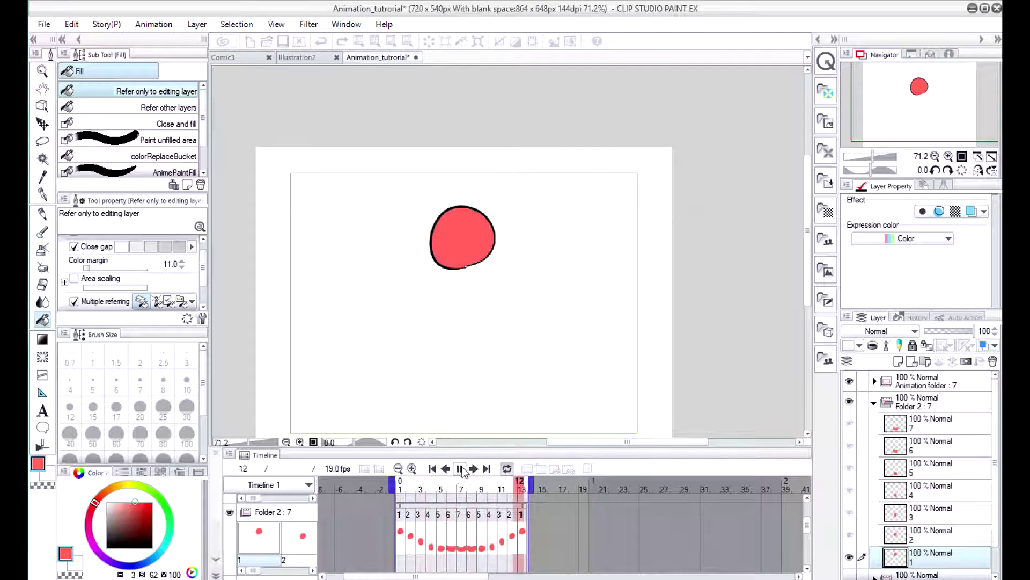
{"action": "left_click", "coordinate": [459, 469]}
Move the Folder 1 animation folder with the blue shading lines above the Folder 2 color fills.
{"action": "left_click", "coordinate": [874, 402]}
{"action": "left_click", "coordinate": [875, 423]}
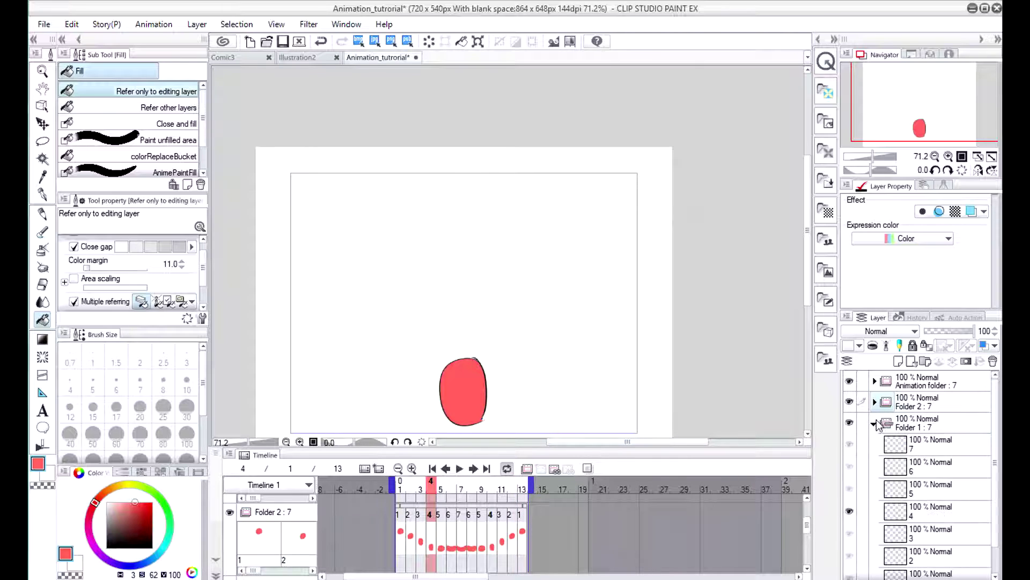
{"action": "left_click", "coordinate": [890, 443]}
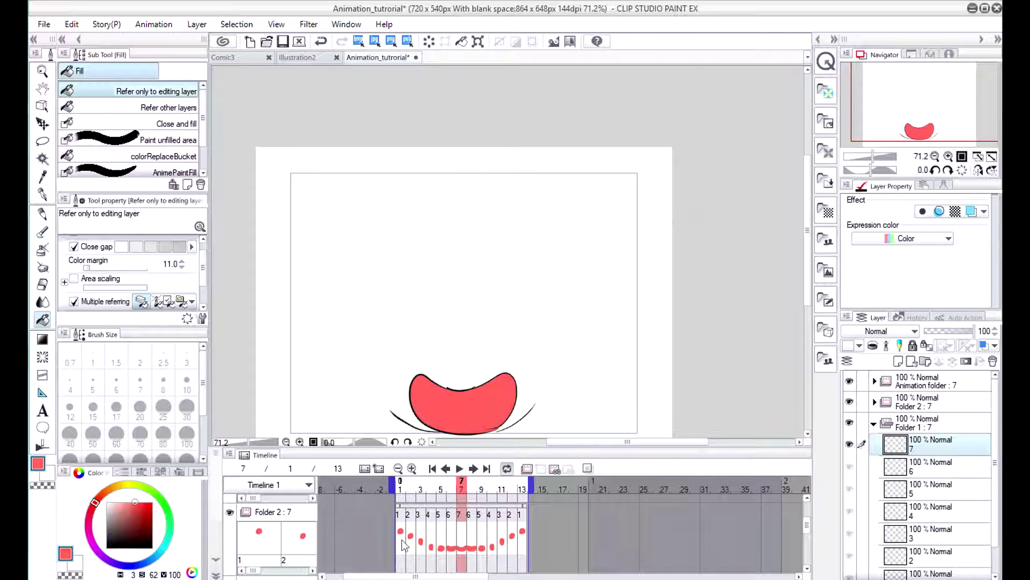
{"action": "left_click", "coordinate": [402, 532]}
{"action": "left_click", "coordinate": [875, 423]}
{"action": "left_click_drag", "start_coordinate": [893, 420], "coordinate": [880, 400]}
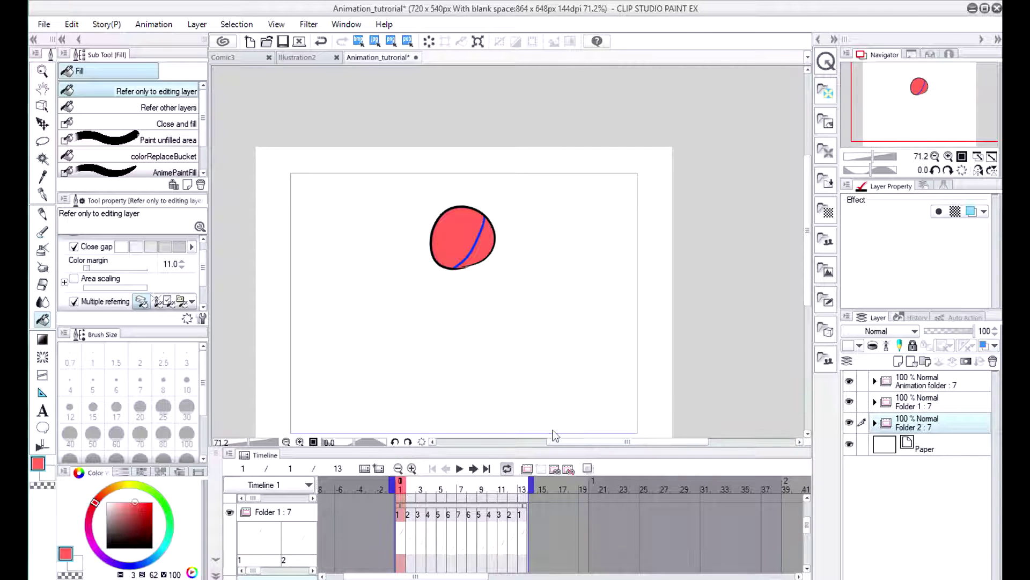
Add a new animation folder with a cel between Folder 1 and Folder 2, and set the cel's blending mode to Linear burn.
{"action": "left_click", "coordinate": [534, 469]}
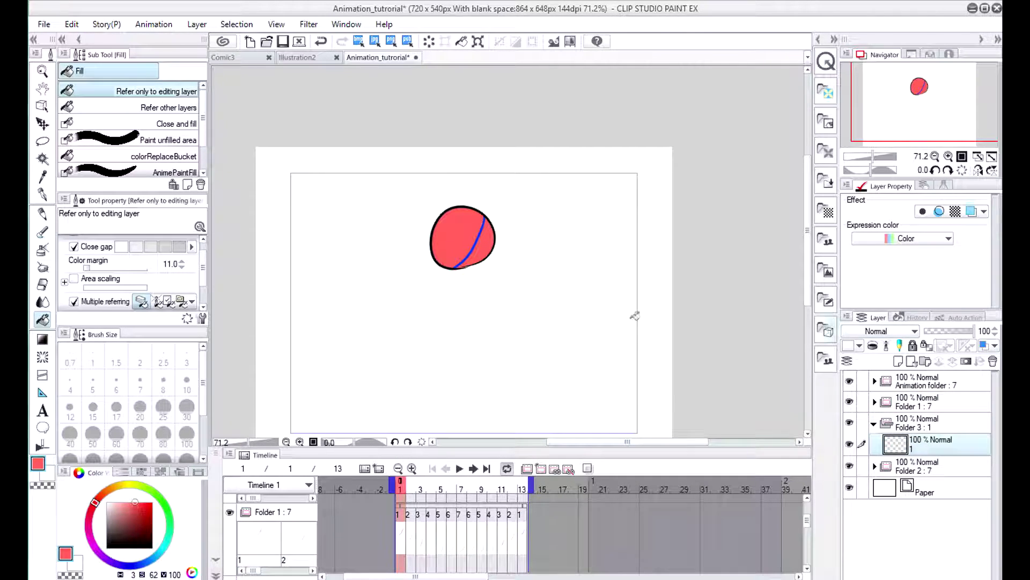
{"action": "left_click", "coordinate": [880, 332]}
{"action": "left_click", "coordinate": [880, 331]}
{"action": "left_click", "coordinate": [880, 331]}
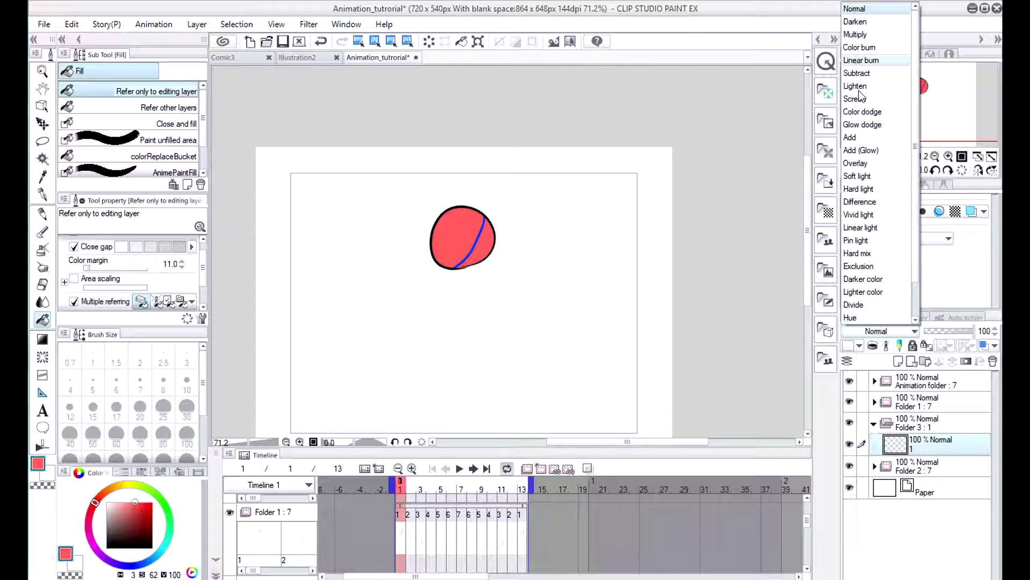
{"action": "left_click", "coordinate": [854, 60]}
Choose a darker red (H 3, S 68, V 86) and try filling the ball's shaded side on frames 1 and 2.
{"action": "left_click", "coordinate": [138, 505]}
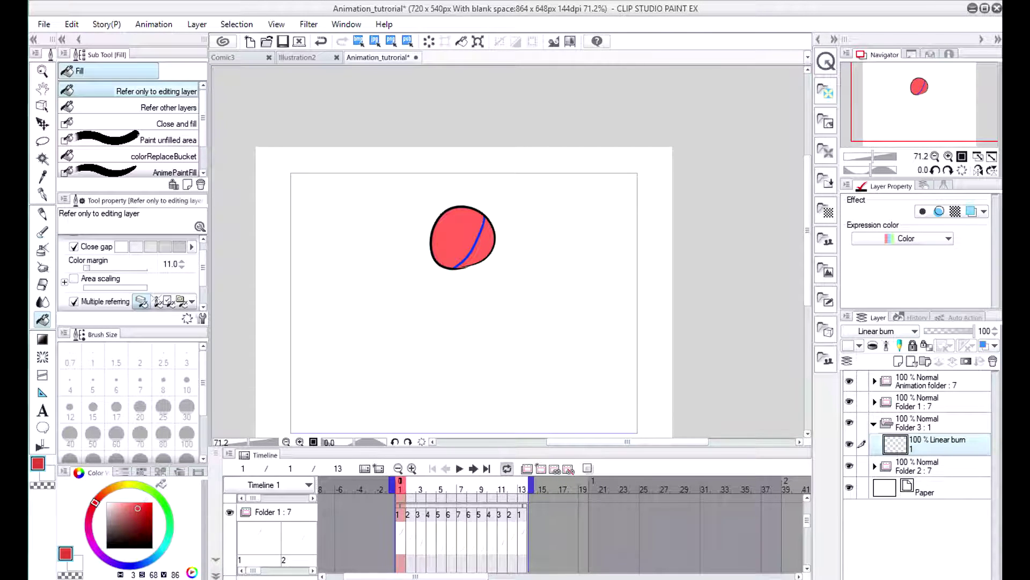
{"action": "left_click", "coordinate": [490, 231]}
{"action": "left_click", "coordinate": [411, 514]}
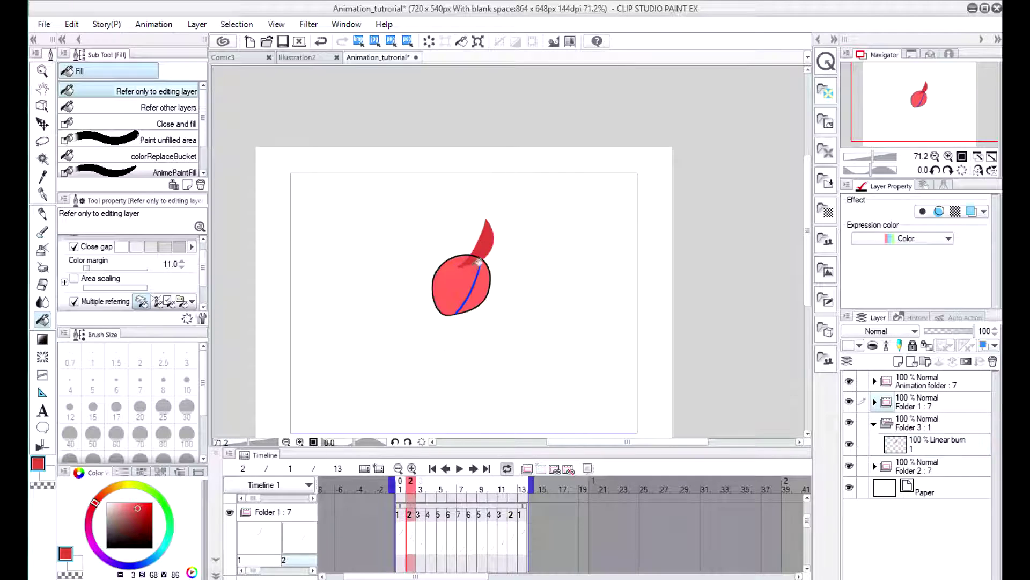
{"action": "left_click", "coordinate": [479, 283]}
{"action": "left_click", "coordinate": [321, 41]}
{"action": "left_click", "coordinate": [321, 42]}
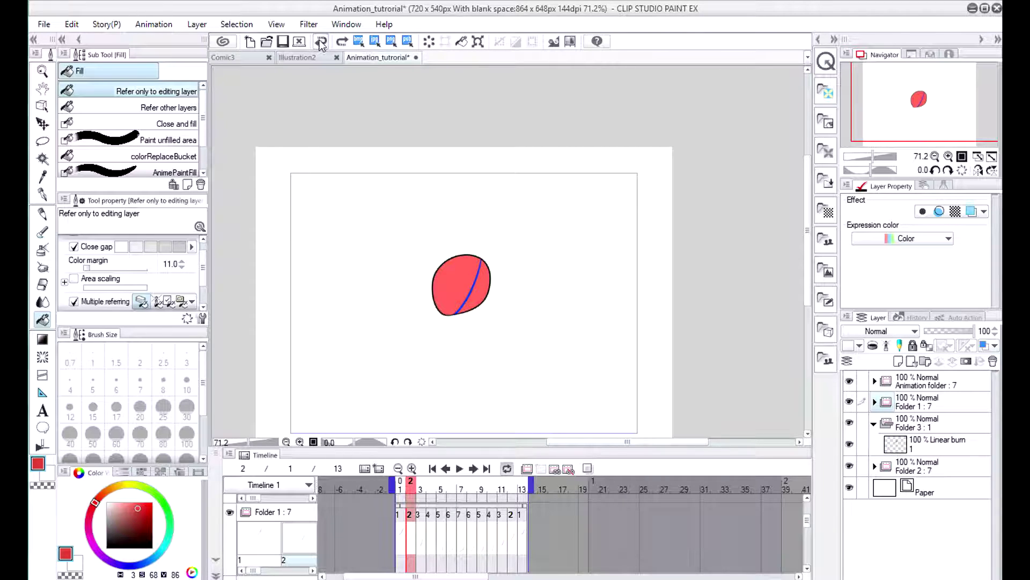
Select the Linear burn cel and retry the darker red shading fill on frames 1, 2 and 3.
{"action": "left_click", "coordinate": [401, 529]}
{"action": "left_click", "coordinate": [936, 444]}
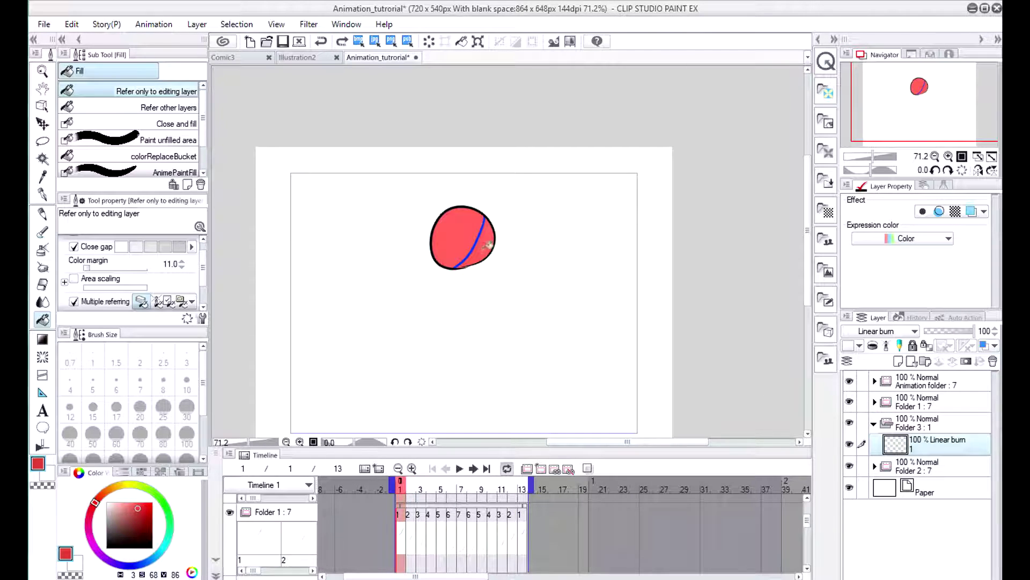
{"action": "left_click", "coordinate": [486, 239]}
{"action": "left_click", "coordinate": [412, 533]}
{"action": "left_click", "coordinate": [478, 283]}
{"action": "key", "text": "ctrl+period"}
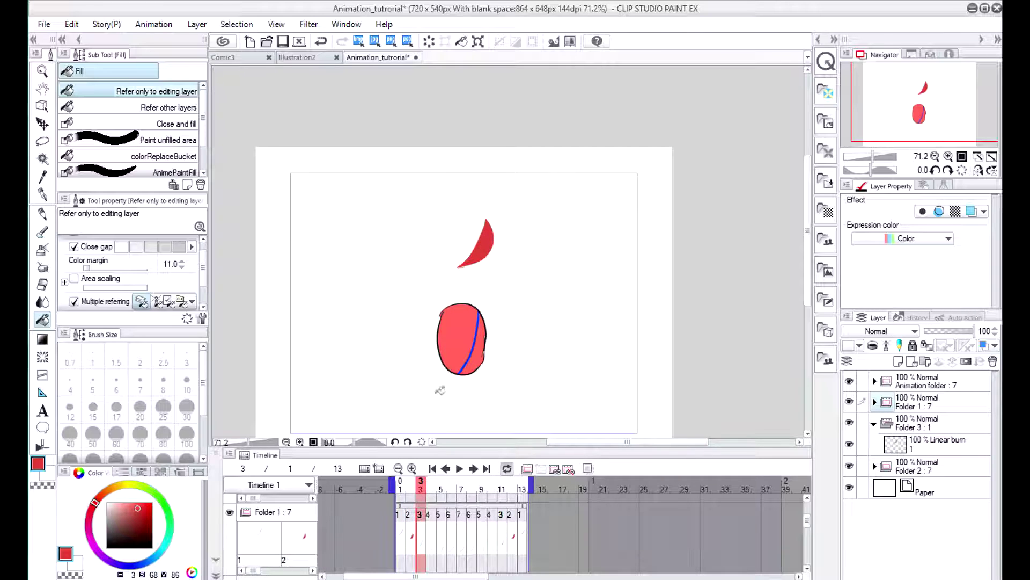
{"action": "left_click", "coordinate": [479, 336]}
Undo the trial shading and the Linear burn setting, and bring back the new animation folder with one Normal-mode cel.
{"action": "left_click", "coordinate": [321, 42]}
{"action": "left_click", "coordinate": [321, 42]}
{"action": "left_click", "coordinate": [321, 42]}
{"action": "left_click", "coordinate": [321, 42]}
{"action": "left_click", "coordinate": [321, 42]}
{"action": "left_click", "coordinate": [321, 42]}
{"action": "left_click", "coordinate": [321, 42]}
{"action": "left_click", "coordinate": [342, 42]}
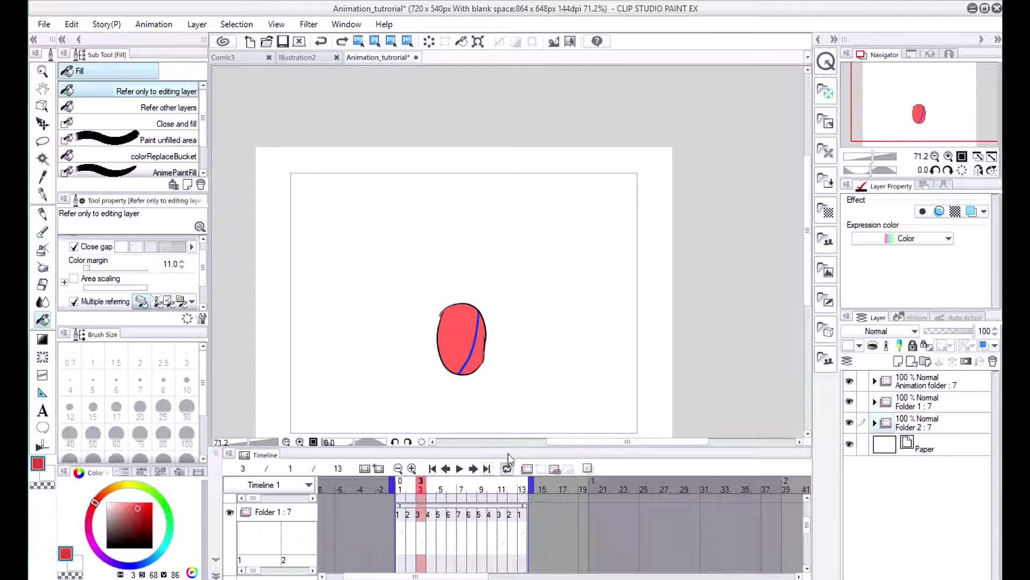
{"action": "key", "text": "ctrl+y"}
{"action": "key", "text": "ctrl+y"}
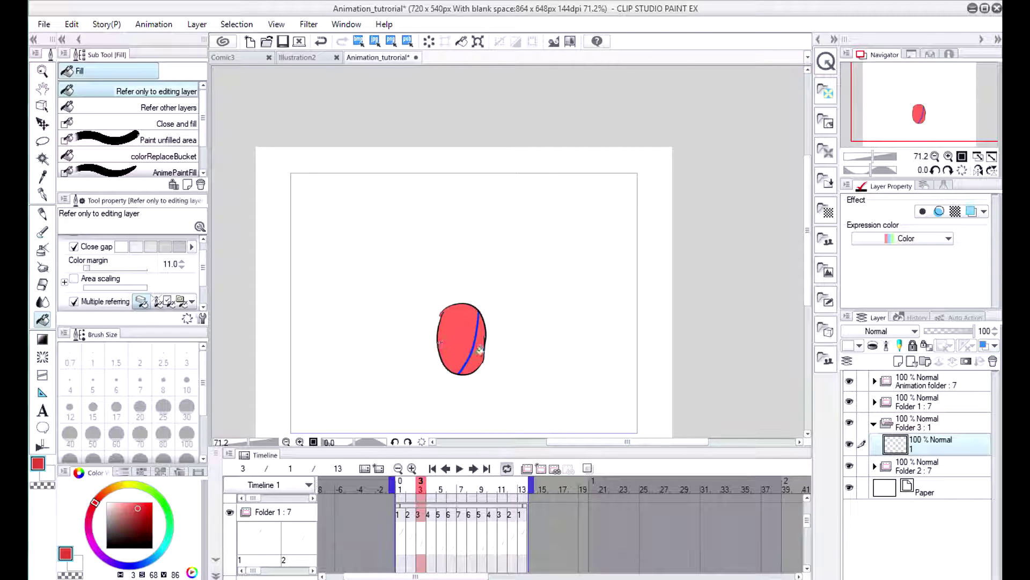
Fill the ball's shaded side on frame 3 with the darker red, and move Folder 3's cel from frame 3 to frame 1.
{"action": "left_click", "coordinate": [480, 348]}
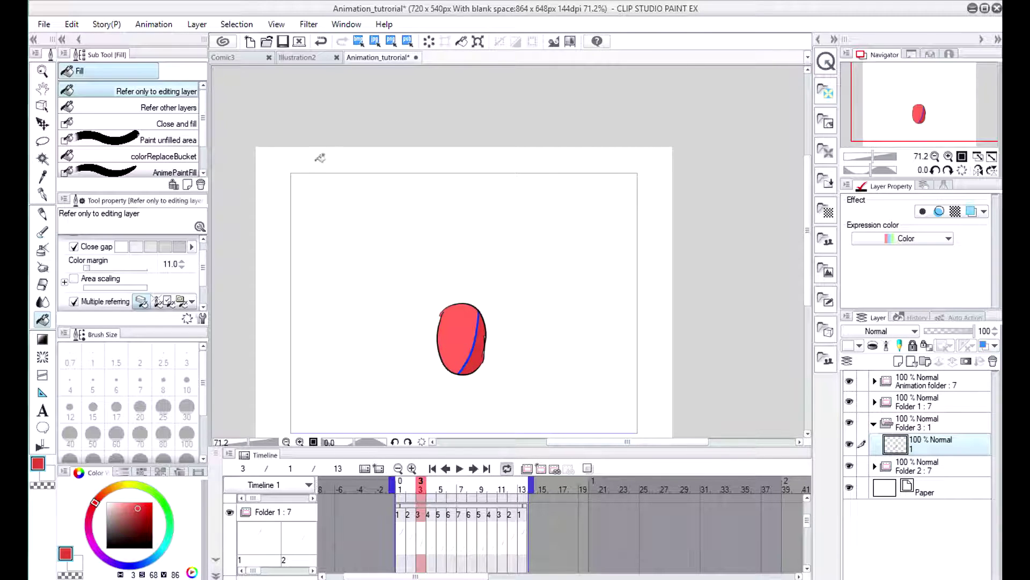
{"action": "mouse_move", "coordinate": [806, 516]}
{"action": "left_mouse_down"}
{"action": "mouse_move", "coordinate": [806, 500]}
{"action": "mouse_move", "coordinate": [810, 526]}
{"action": "left_mouse_up"}
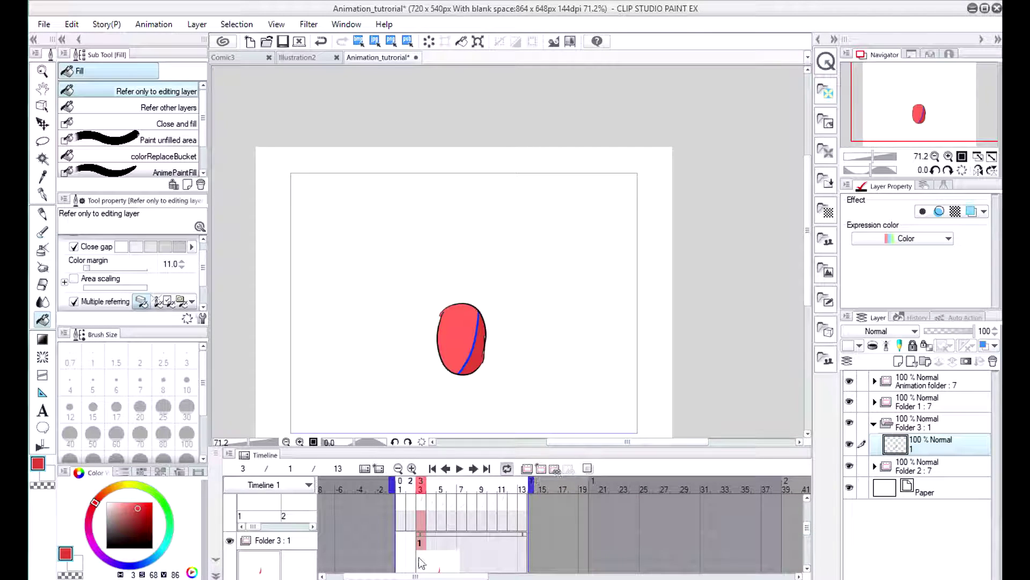
{"action": "left_click_drag", "start_coordinate": [418, 557], "coordinate": [404, 558]}
{"action": "left_click", "coordinate": [402, 562]}
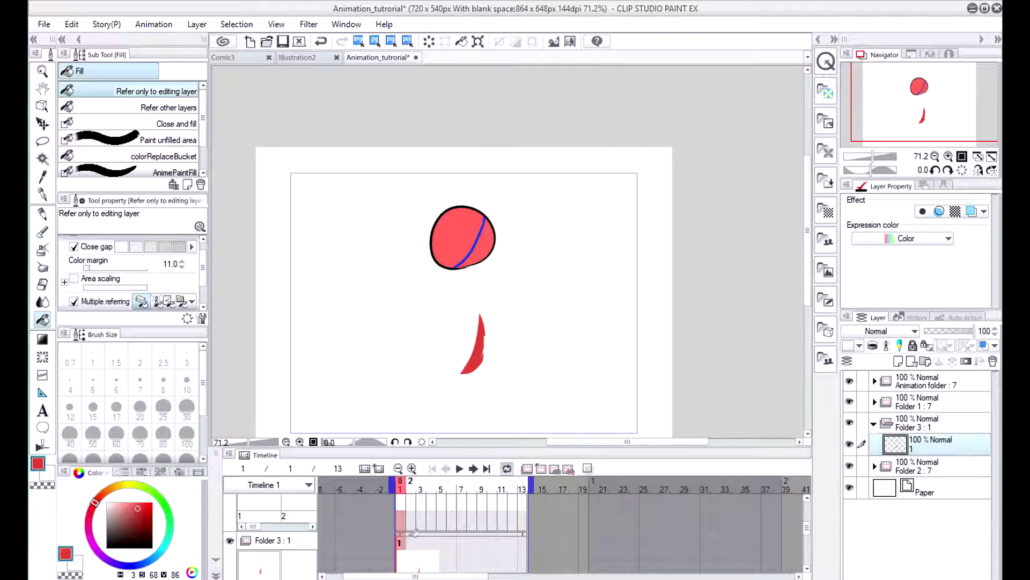
Fill the ball's shaded side with the darker red on frames 1 to 7, using a new cel in Folder 3 for each.
{"action": "left_click", "coordinate": [489, 235]}
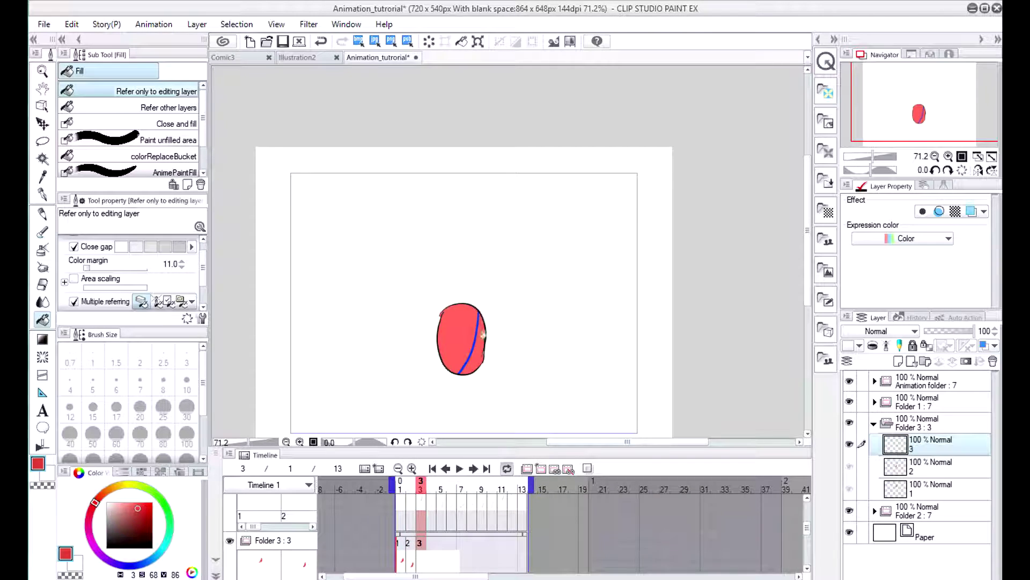
{"action": "left_click", "coordinate": [479, 349]}
{"action": "left_click", "coordinate": [540, 468]}
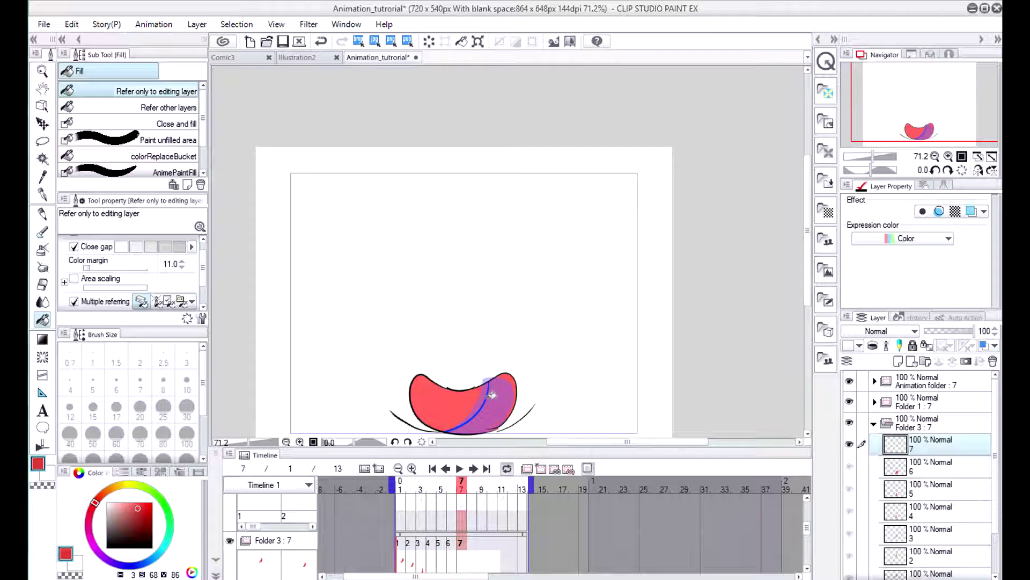
{"action": "left_click", "coordinate": [499, 395]}
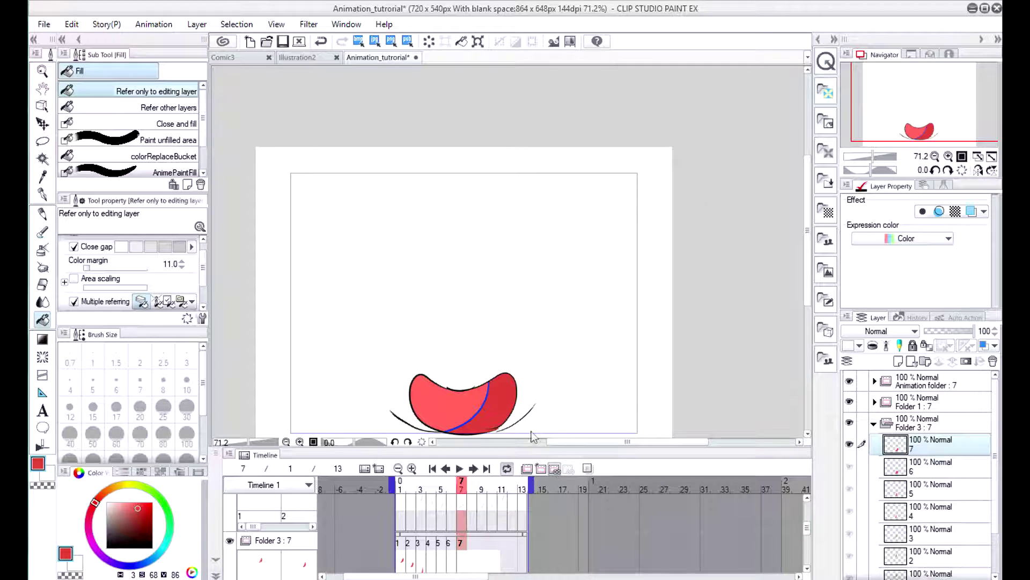
{"action": "left_click", "coordinate": [554, 468]}
{"action": "double_click", "coordinate": [446, 295]}
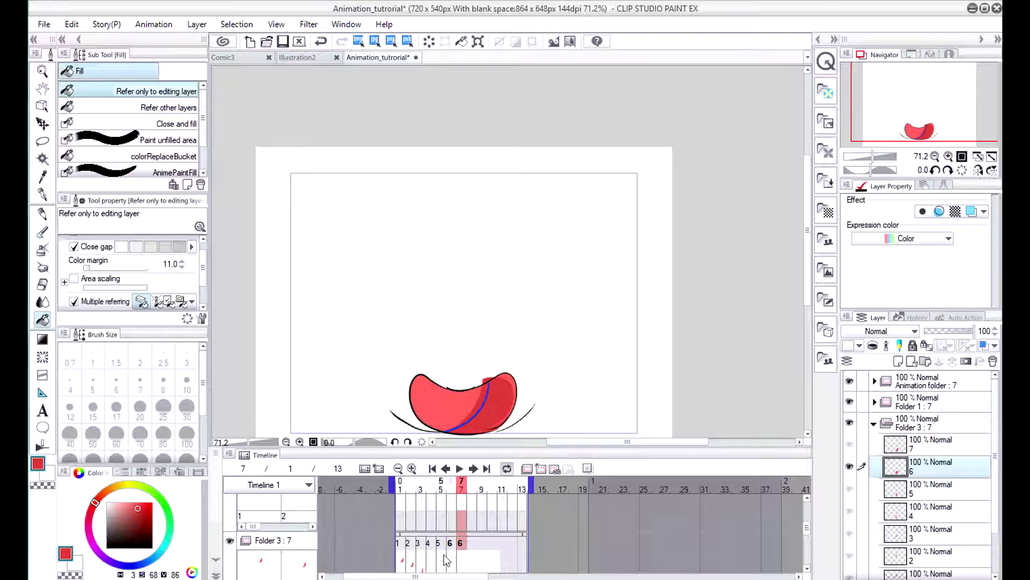
{"action": "left_click", "coordinate": [429, 308]}
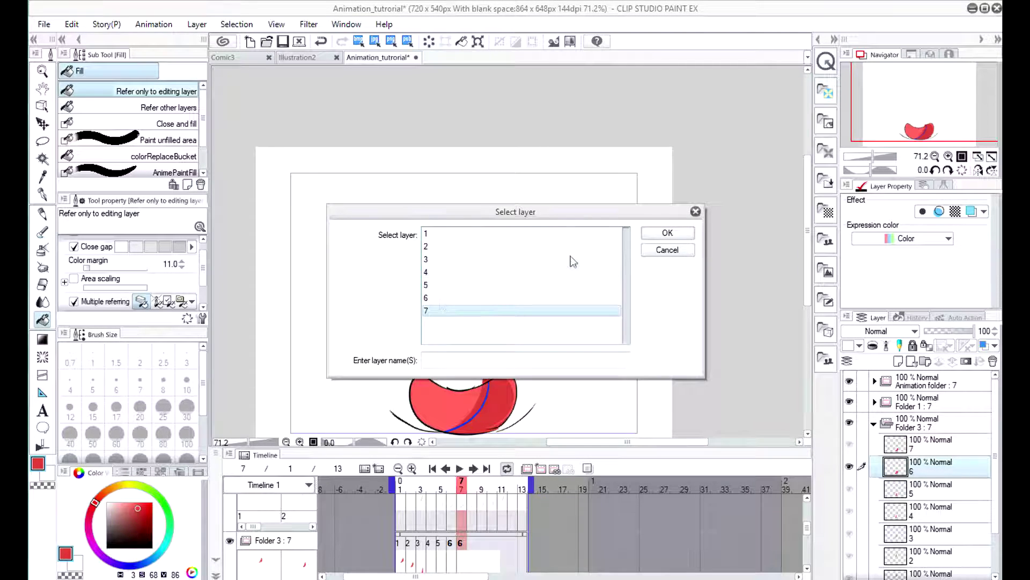
{"action": "left_click", "coordinate": [668, 233]}
Assign Folder 3's shading cels 6, 5 and 4 to frames 8, 9 and 10 respectively.
{"action": "double_click", "coordinate": [470, 554]}
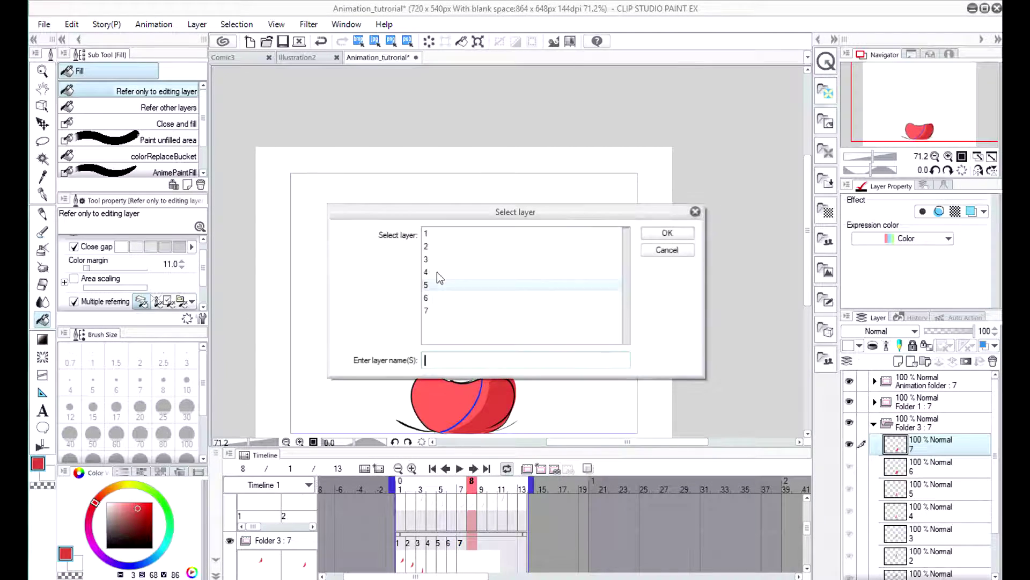
{"action": "left_click", "coordinate": [448, 290]}
{"action": "key", "text": "Return"}
{"action": "double_click", "coordinate": [481, 550]}
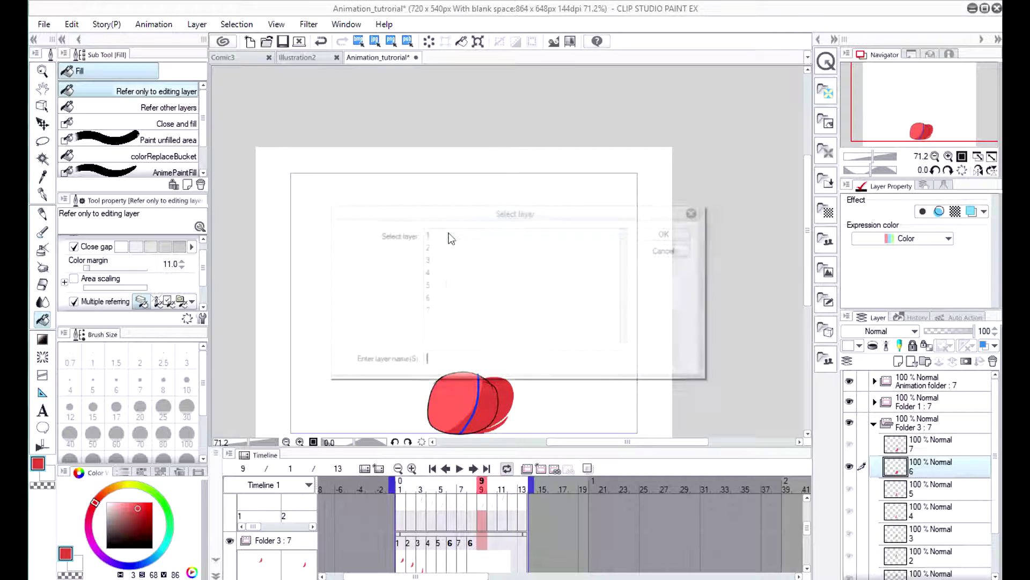
{"action": "left_click", "coordinate": [486, 285]}
{"action": "key", "text": "Return"}
{"action": "double_click", "coordinate": [492, 543]}
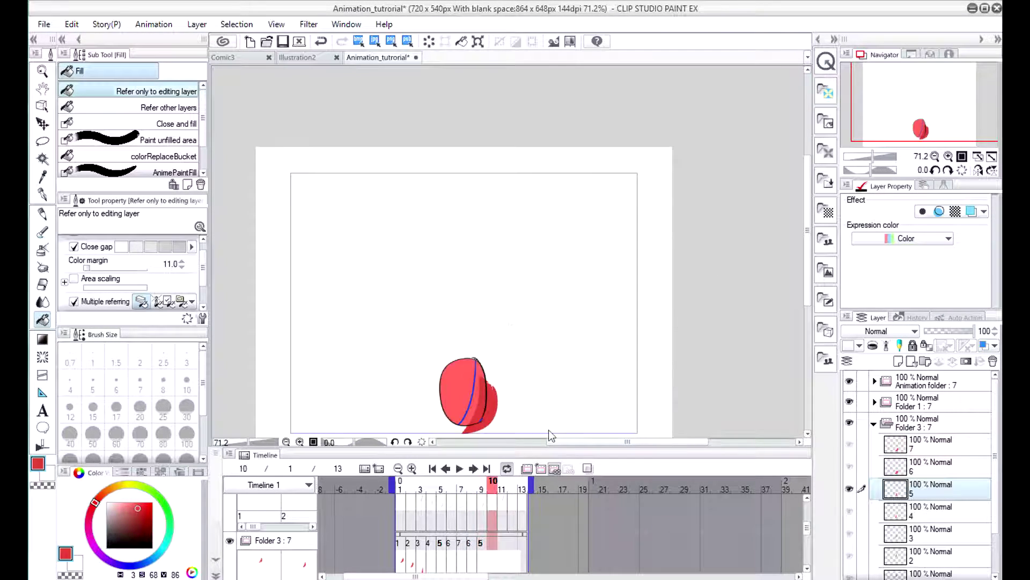
{"action": "left_click", "coordinate": [467, 275]}
{"action": "key", "text": "Return"}
Assign Folder 3's shading cels 3, 2 and 1 to frames 11, 12 and 13 respectively.
{"action": "double_click", "coordinate": [502, 543]}
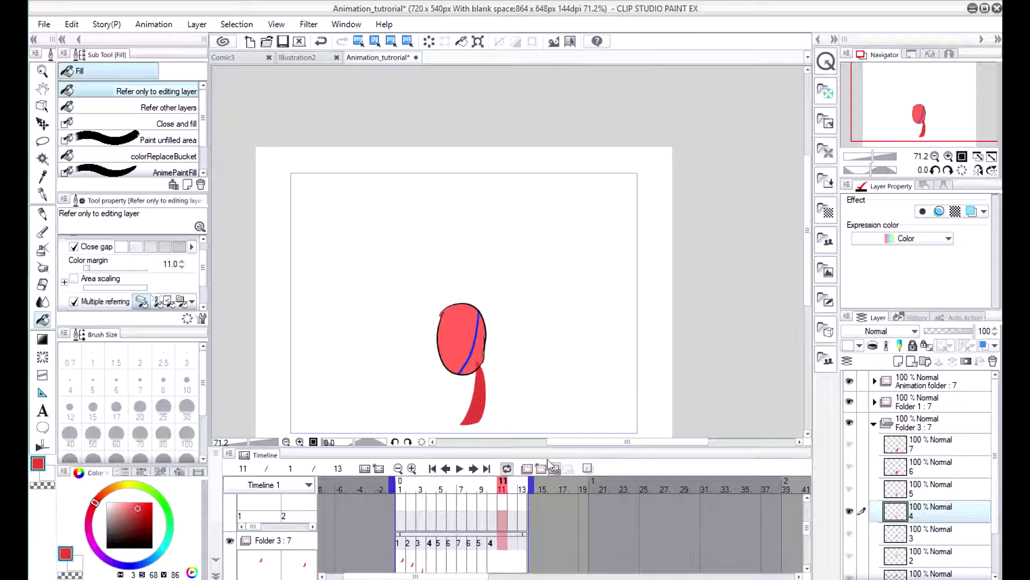
{"action": "left_click", "coordinate": [516, 259]}
{"action": "key", "text": "Return"}
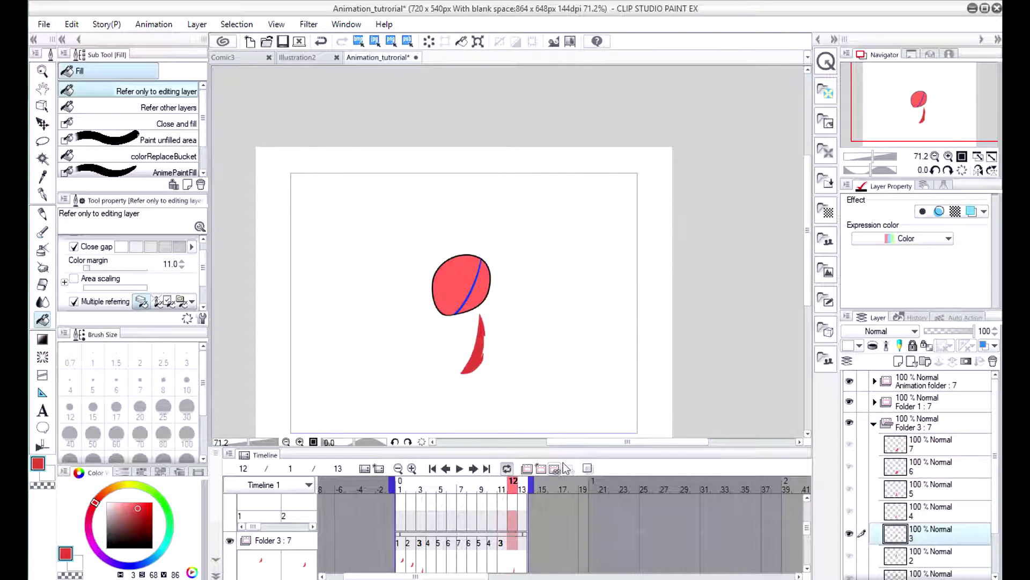
{"action": "double_click", "coordinate": [512, 543]}
{"action": "left_click", "coordinate": [459, 246]}
{"action": "key", "text": "Return"}
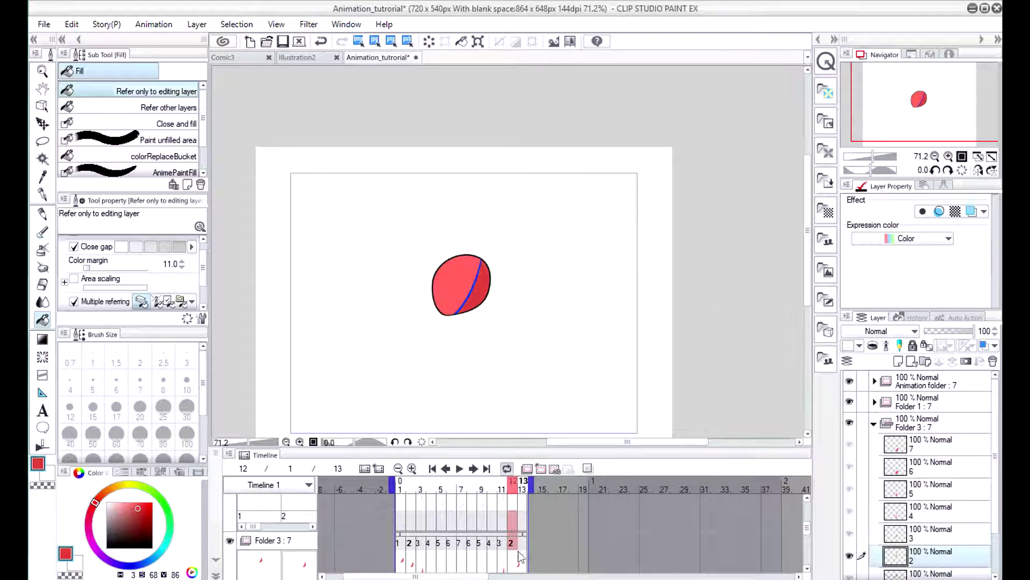
{"action": "double_click", "coordinate": [523, 543]}
{"action": "left_click", "coordinate": [459, 233]}
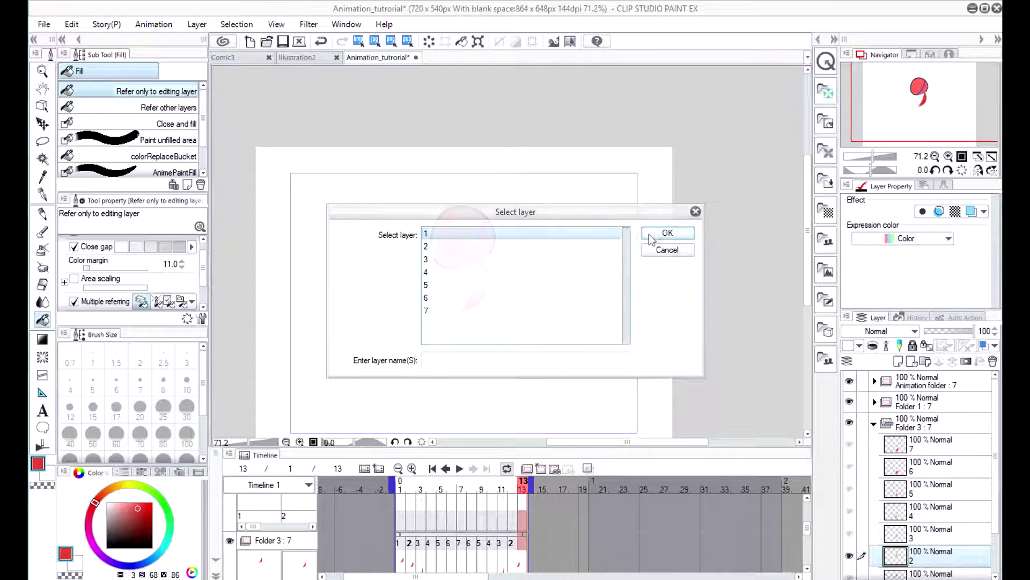
{"action": "key", "text": "Return"}
Collapse Folder 3, hide Folder 1 with the blue shading lines, and play the animation before stopping it.
{"action": "left_click", "coordinate": [873, 415]}
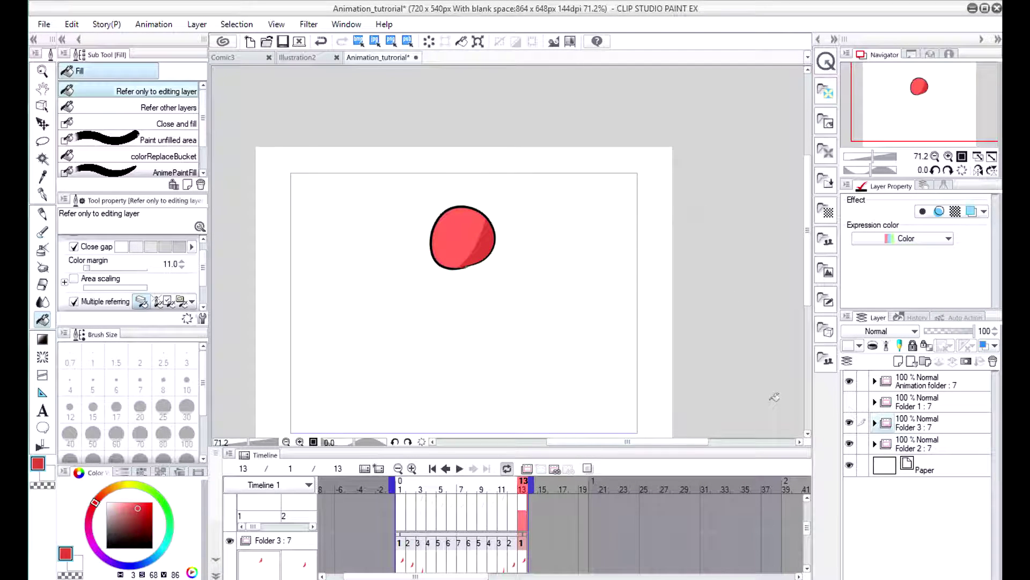
{"action": "left_click", "coordinate": [459, 469]}
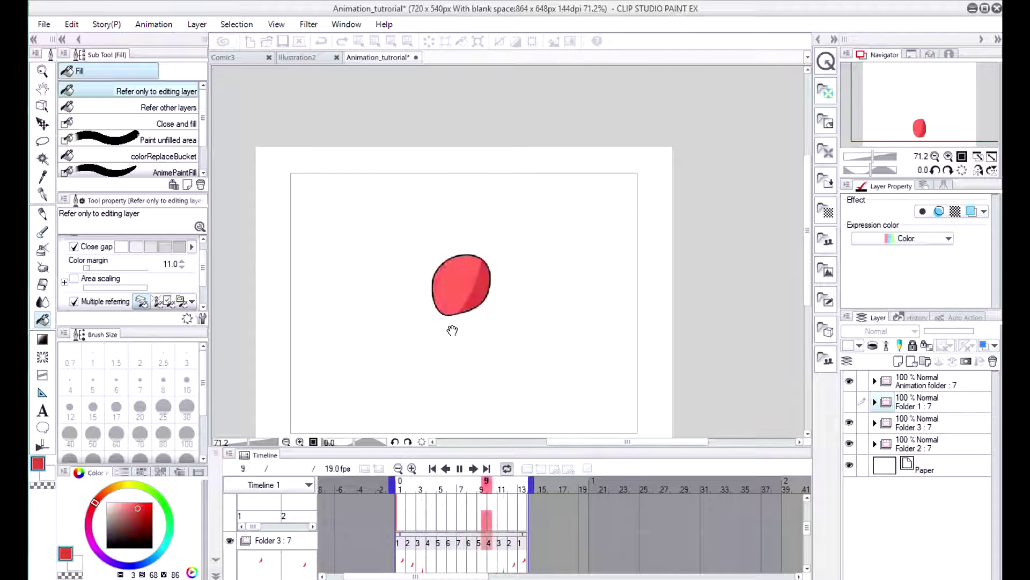
{"action": "left_click", "coordinate": [460, 469]}
Start an animated GIF export and save it to the Desktop as Animation_tutrorial.
{"action": "left_click", "coordinate": [43, 89]}
{"action": "left_click_drag", "start_coordinate": [275, 222], "coordinate": [275, 195]}
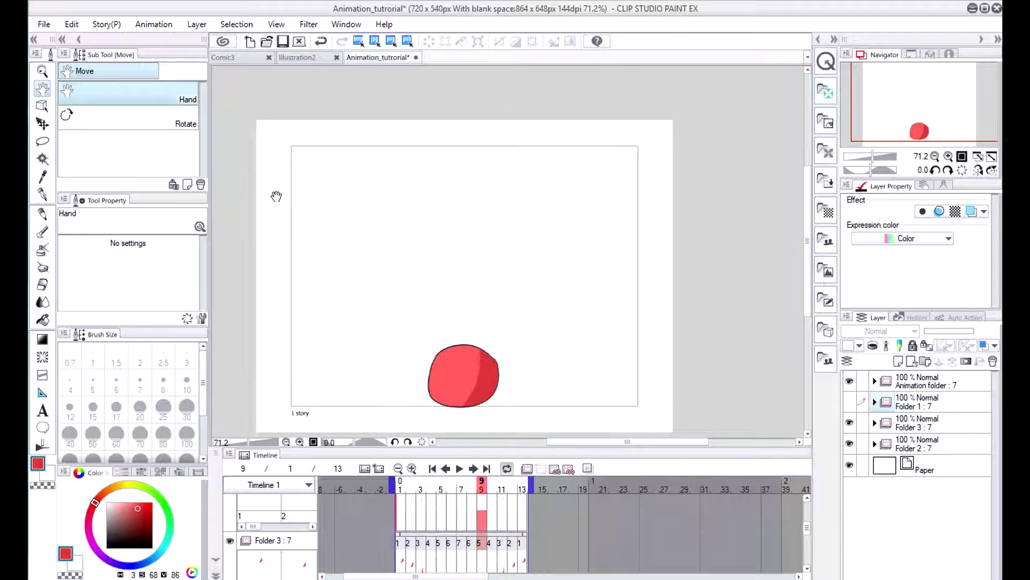
{"action": "left_click", "coordinate": [45, 24]}
{"action": "mouse_move", "coordinate": [134, 231]}
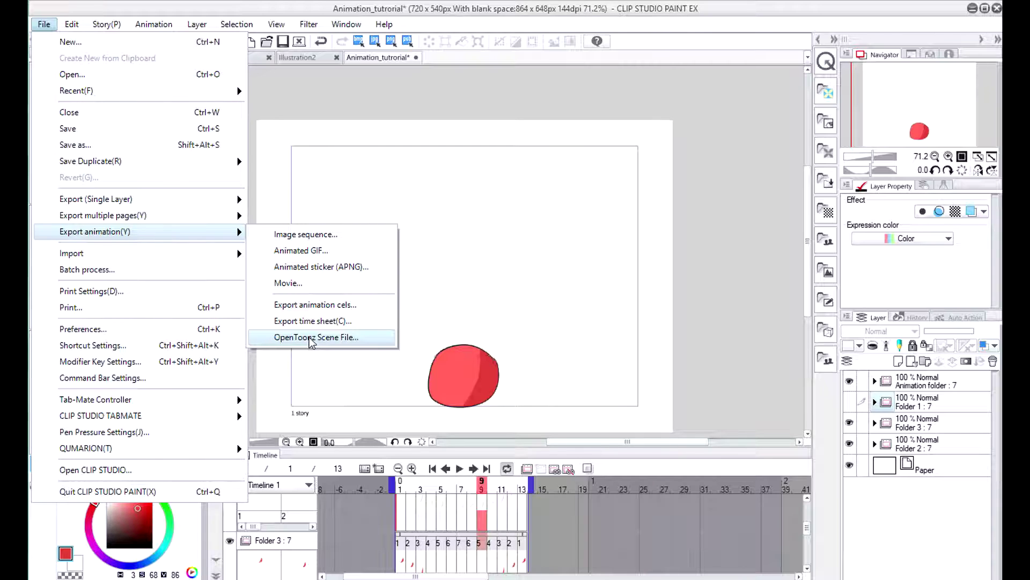
{"action": "left_click", "coordinate": [310, 252]}
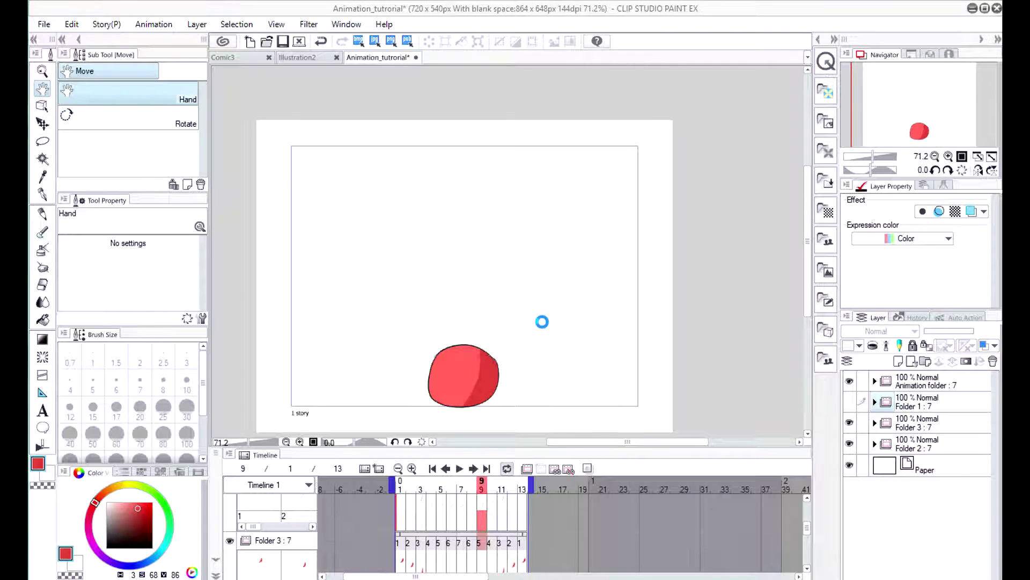
{"action": "left_click", "coordinate": [211, 255]}
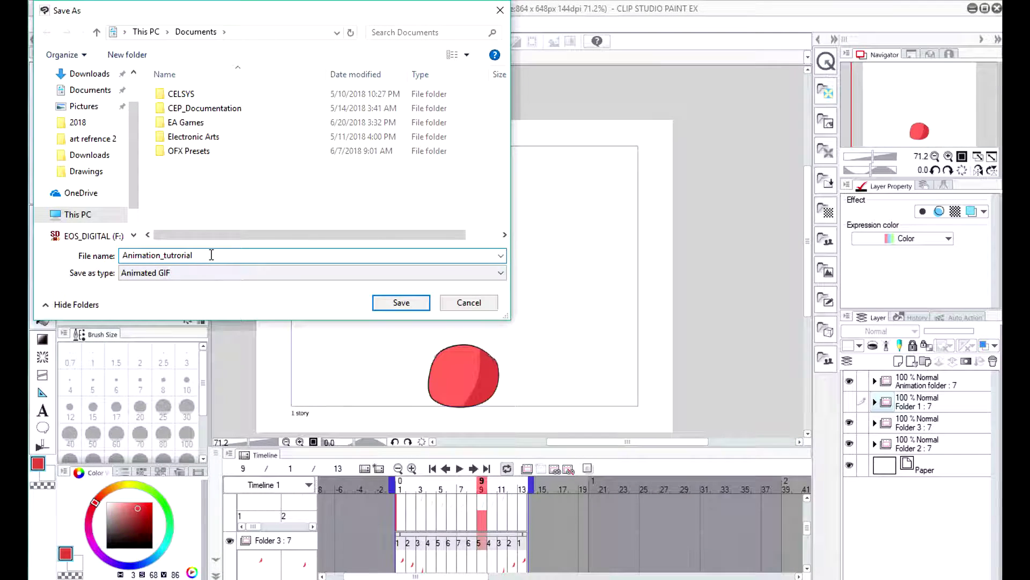
{"action": "scroll", "coordinate": [89, 104], "scroll_direction": "up", "scroll_amount": 1}
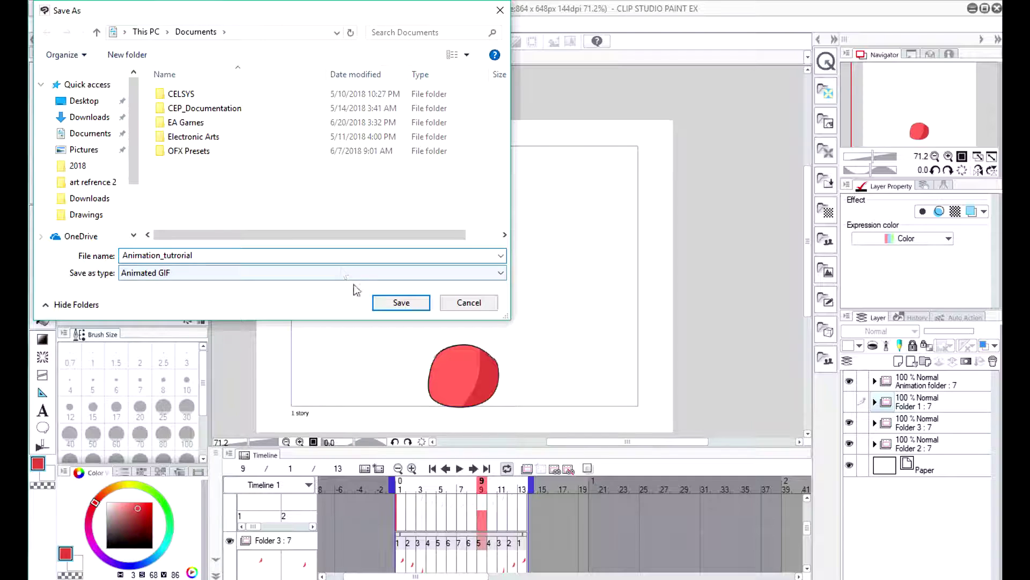
{"action": "left_click", "coordinate": [86, 101]}
{"action": "left_click", "coordinate": [402, 302]}
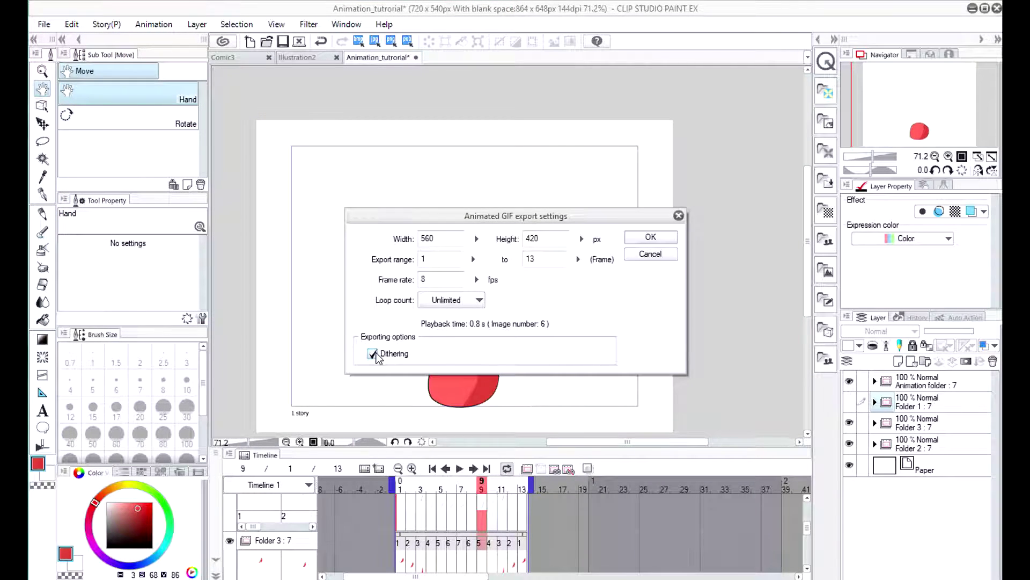
Set the GIF's frame rate to 24 fps and export it.
{"action": "double_click", "coordinate": [424, 279]}
{"action": "type", "text": "24"}
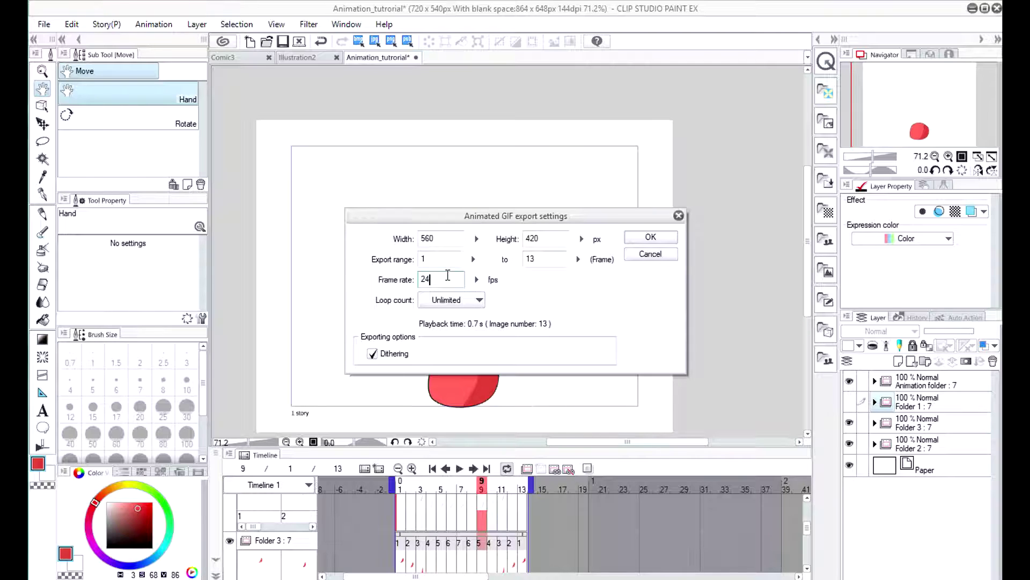
{"action": "left_click", "coordinate": [636, 240]}
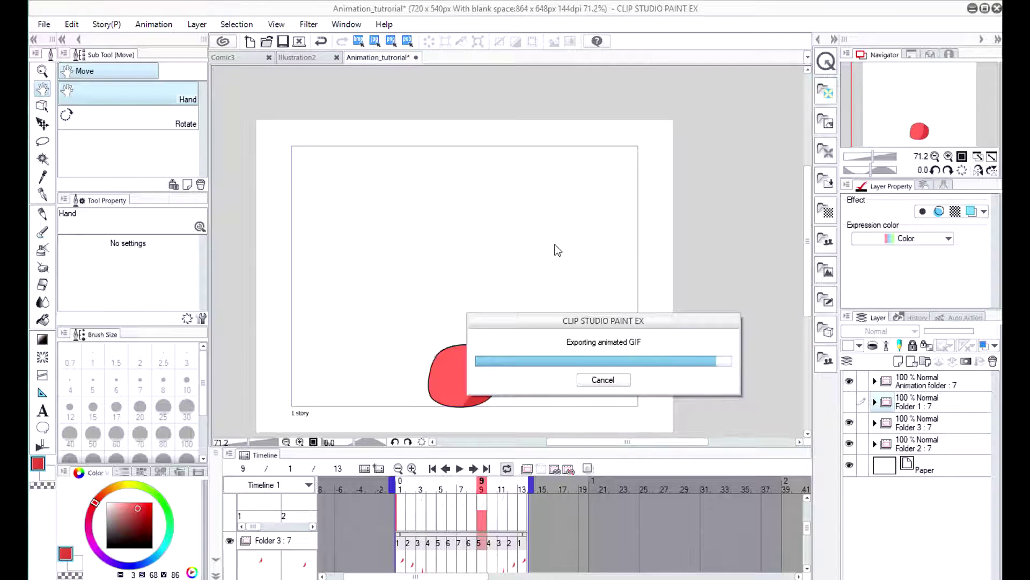
{"action": "left_click", "coordinate": [616, 230]}
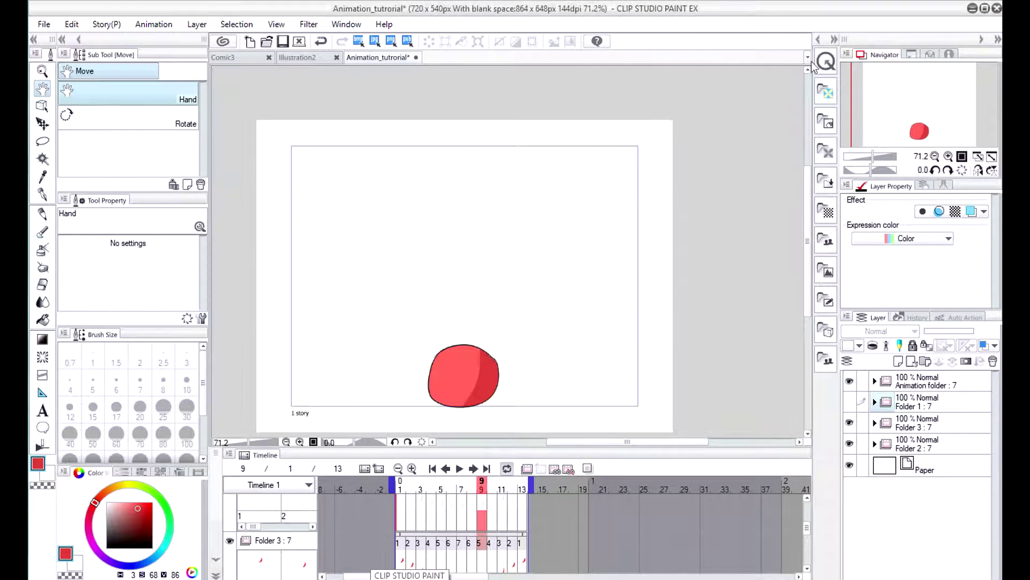
Shrink the program window to reveal the desktop and open the exported Animation_tutrorial GIF for viewing.
{"action": "left_click", "coordinate": [984, 8]}
{"action": "double_click", "coordinate": [105, 364]}
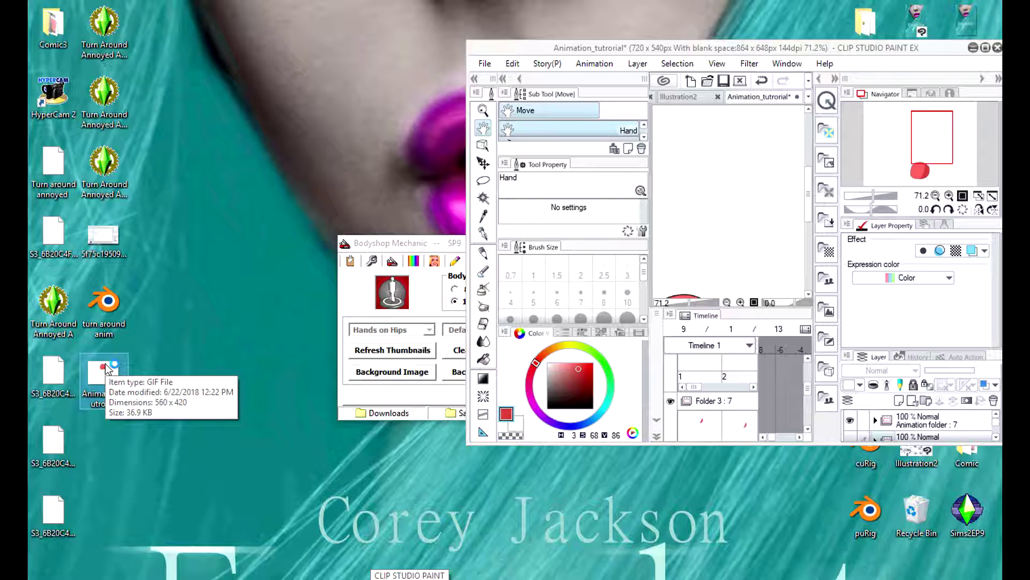
{"action": "double_click", "coordinate": [106, 369]}
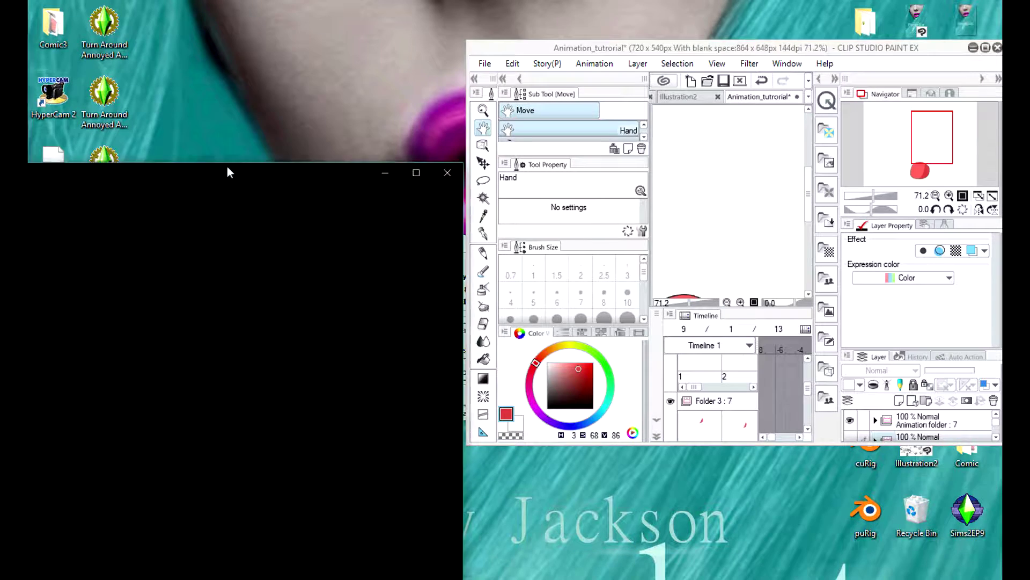